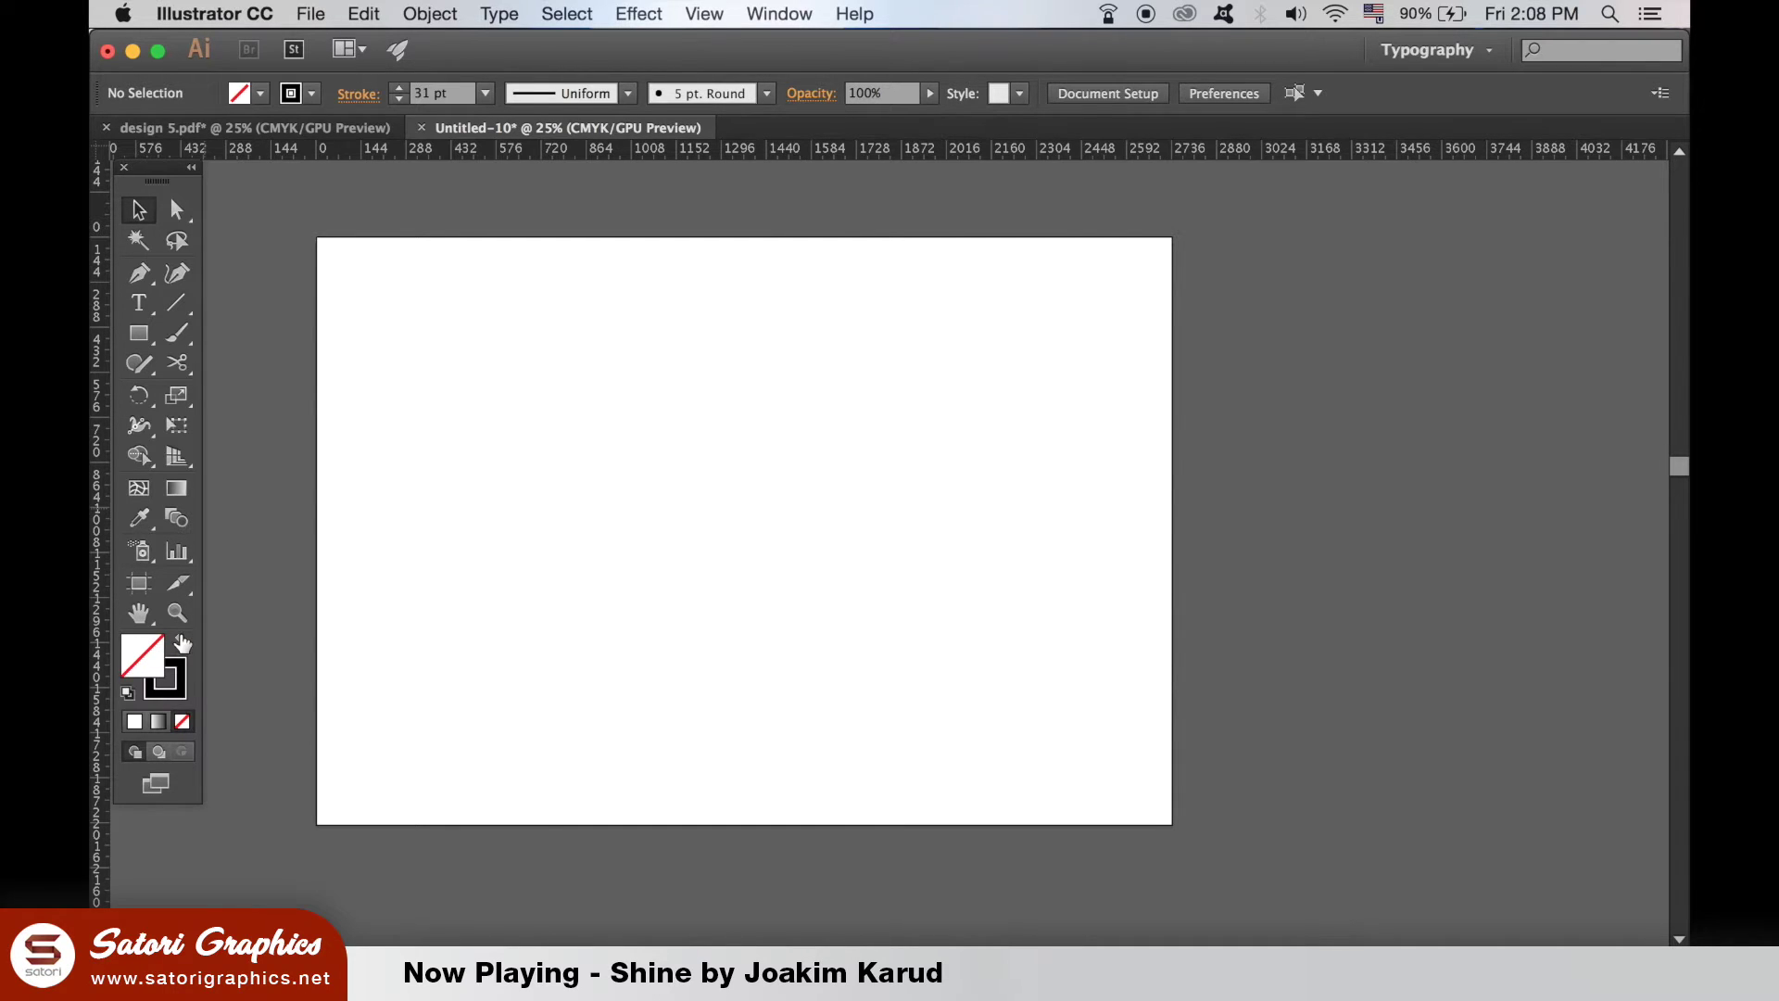
Step: Draw a three-sided polygon with a 50 px radius on the artboard
{"action": "left_click", "coordinate": [138, 334]}
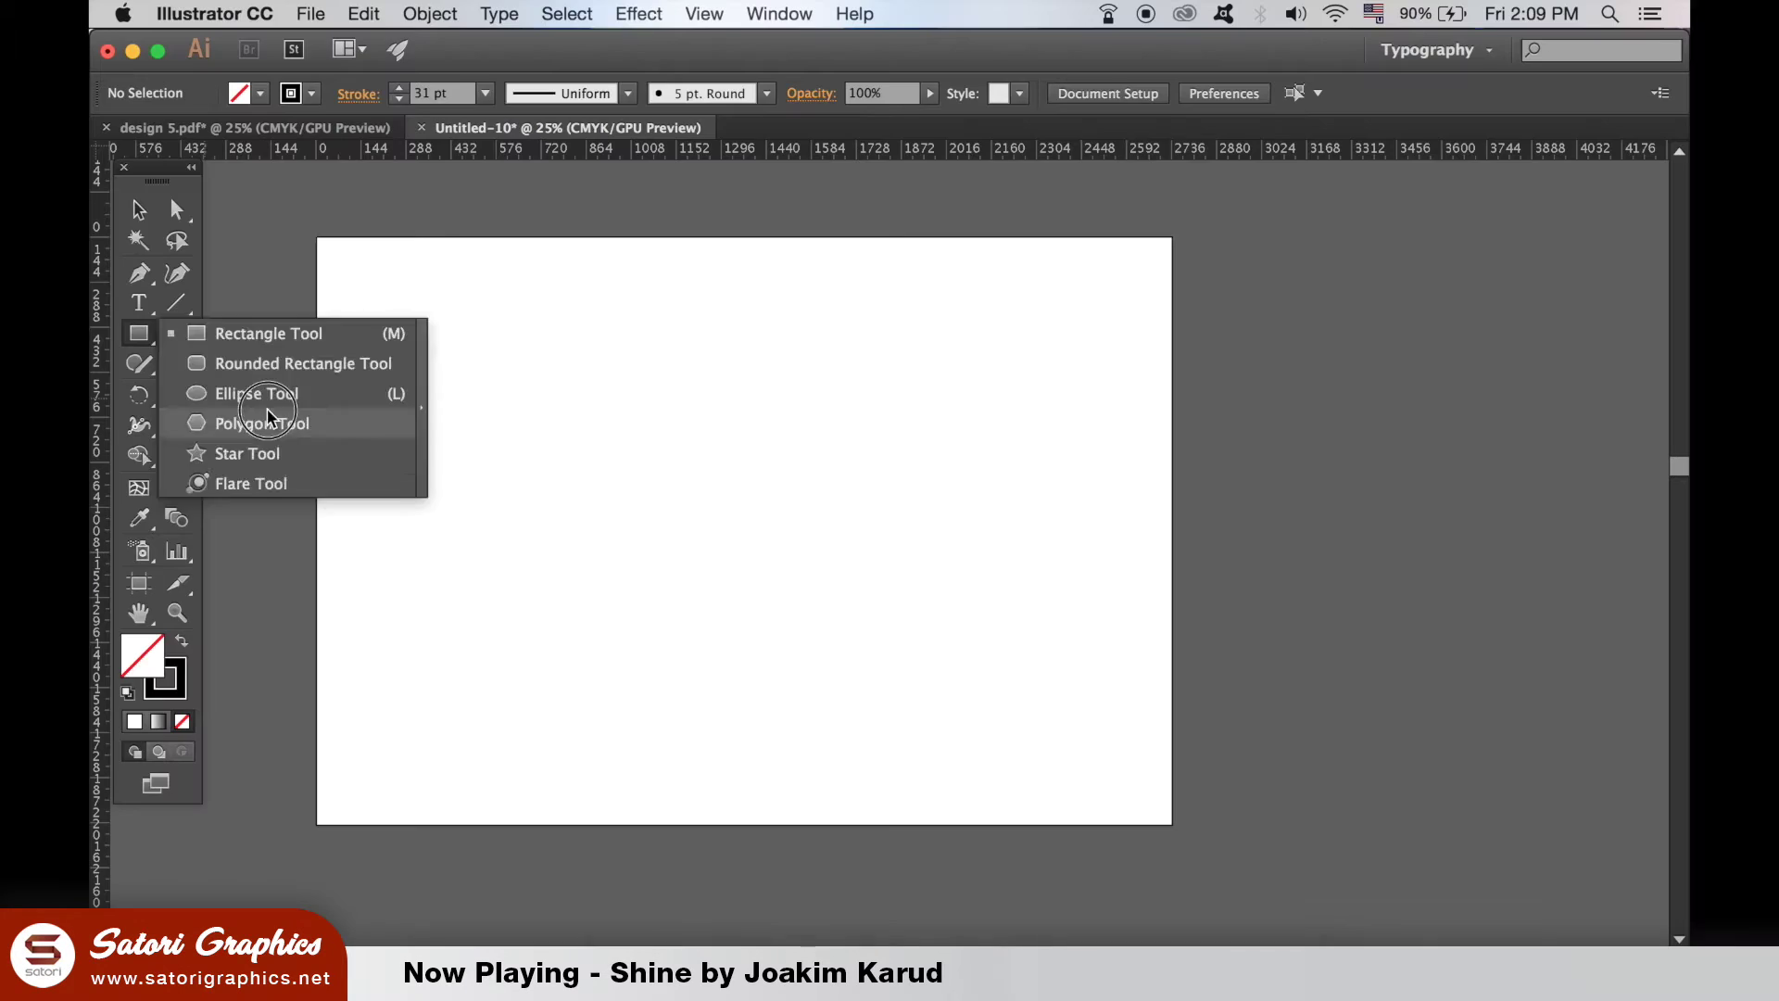
{"action": "left_click", "coordinate": [912, 532]}
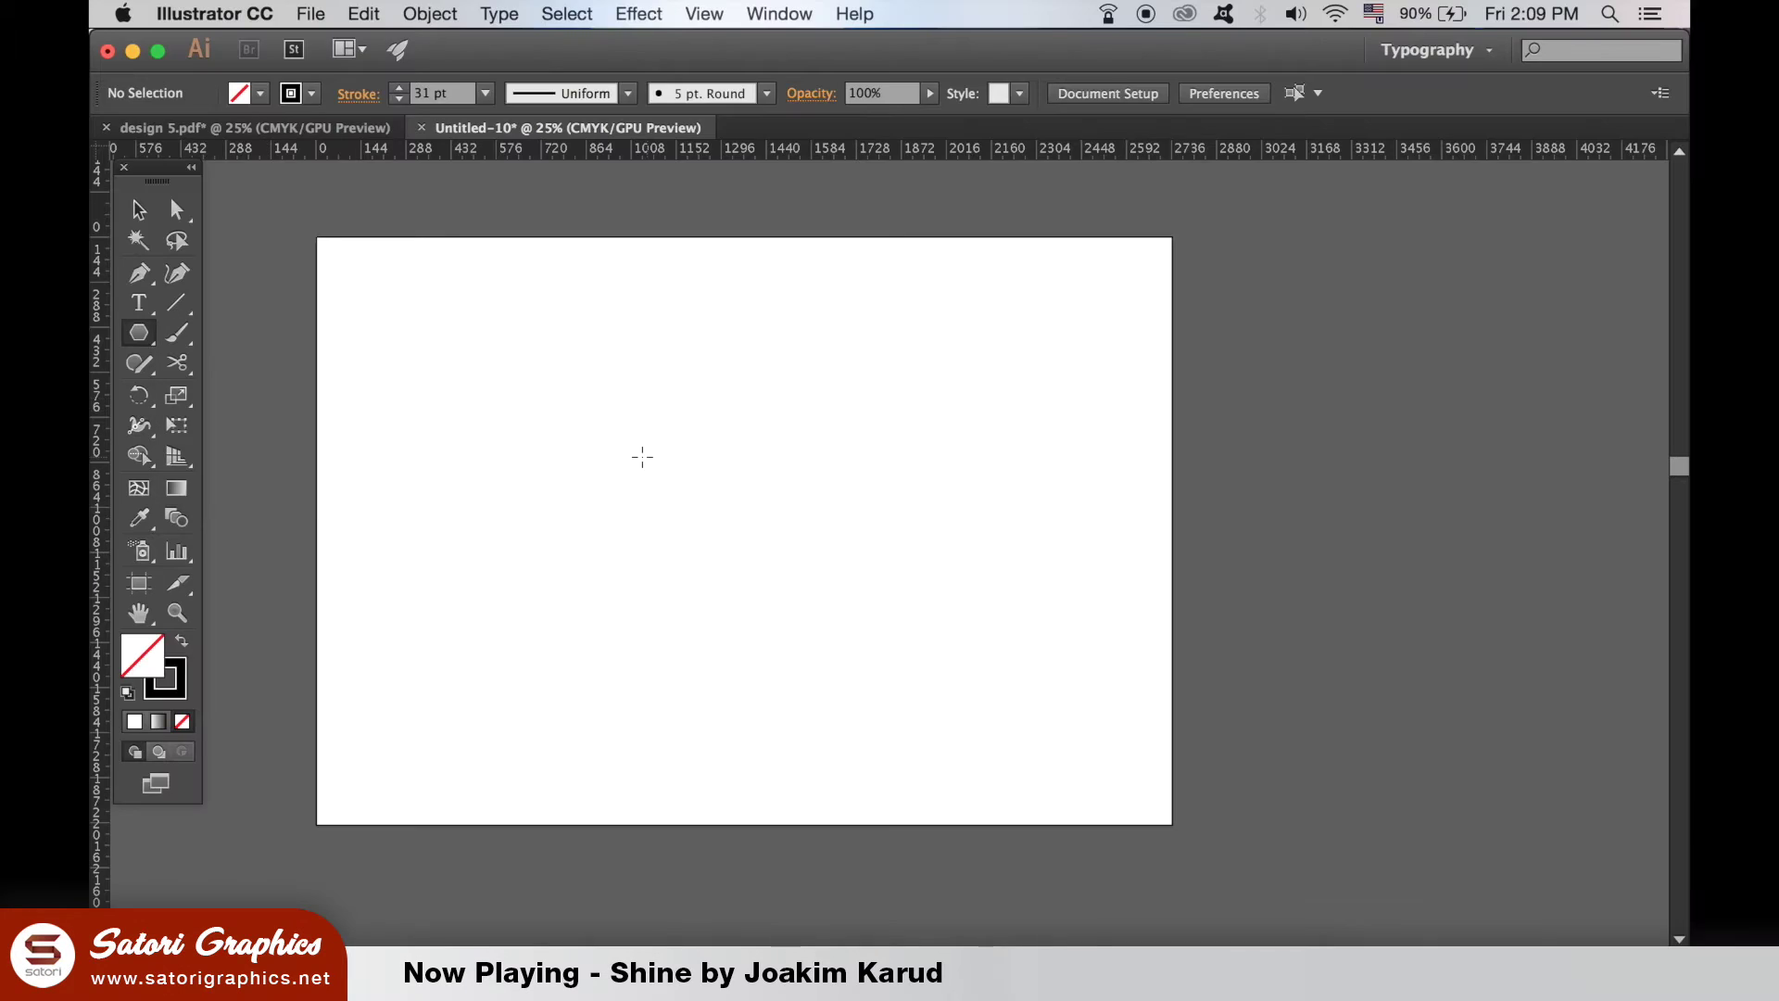
{"action": "left_click", "coordinate": [639, 456]}
{"action": "double_click", "coordinate": [834, 501]}
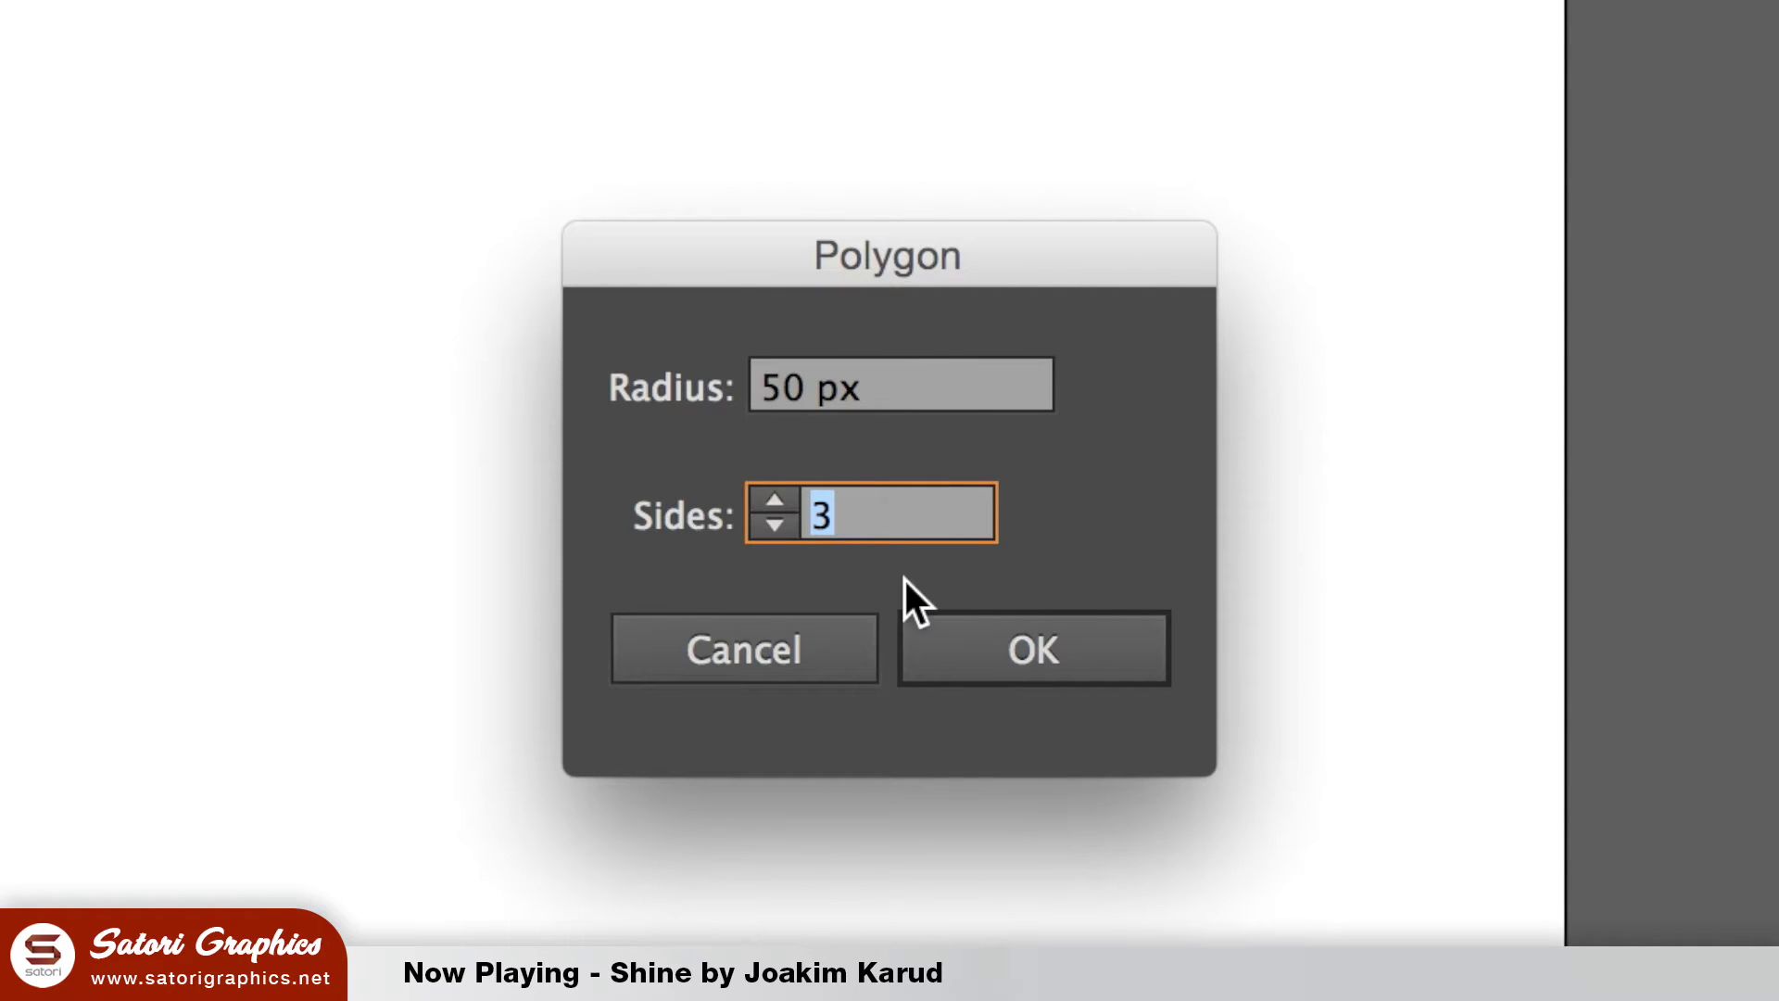
{"action": "left_click", "coordinate": [1038, 645]}
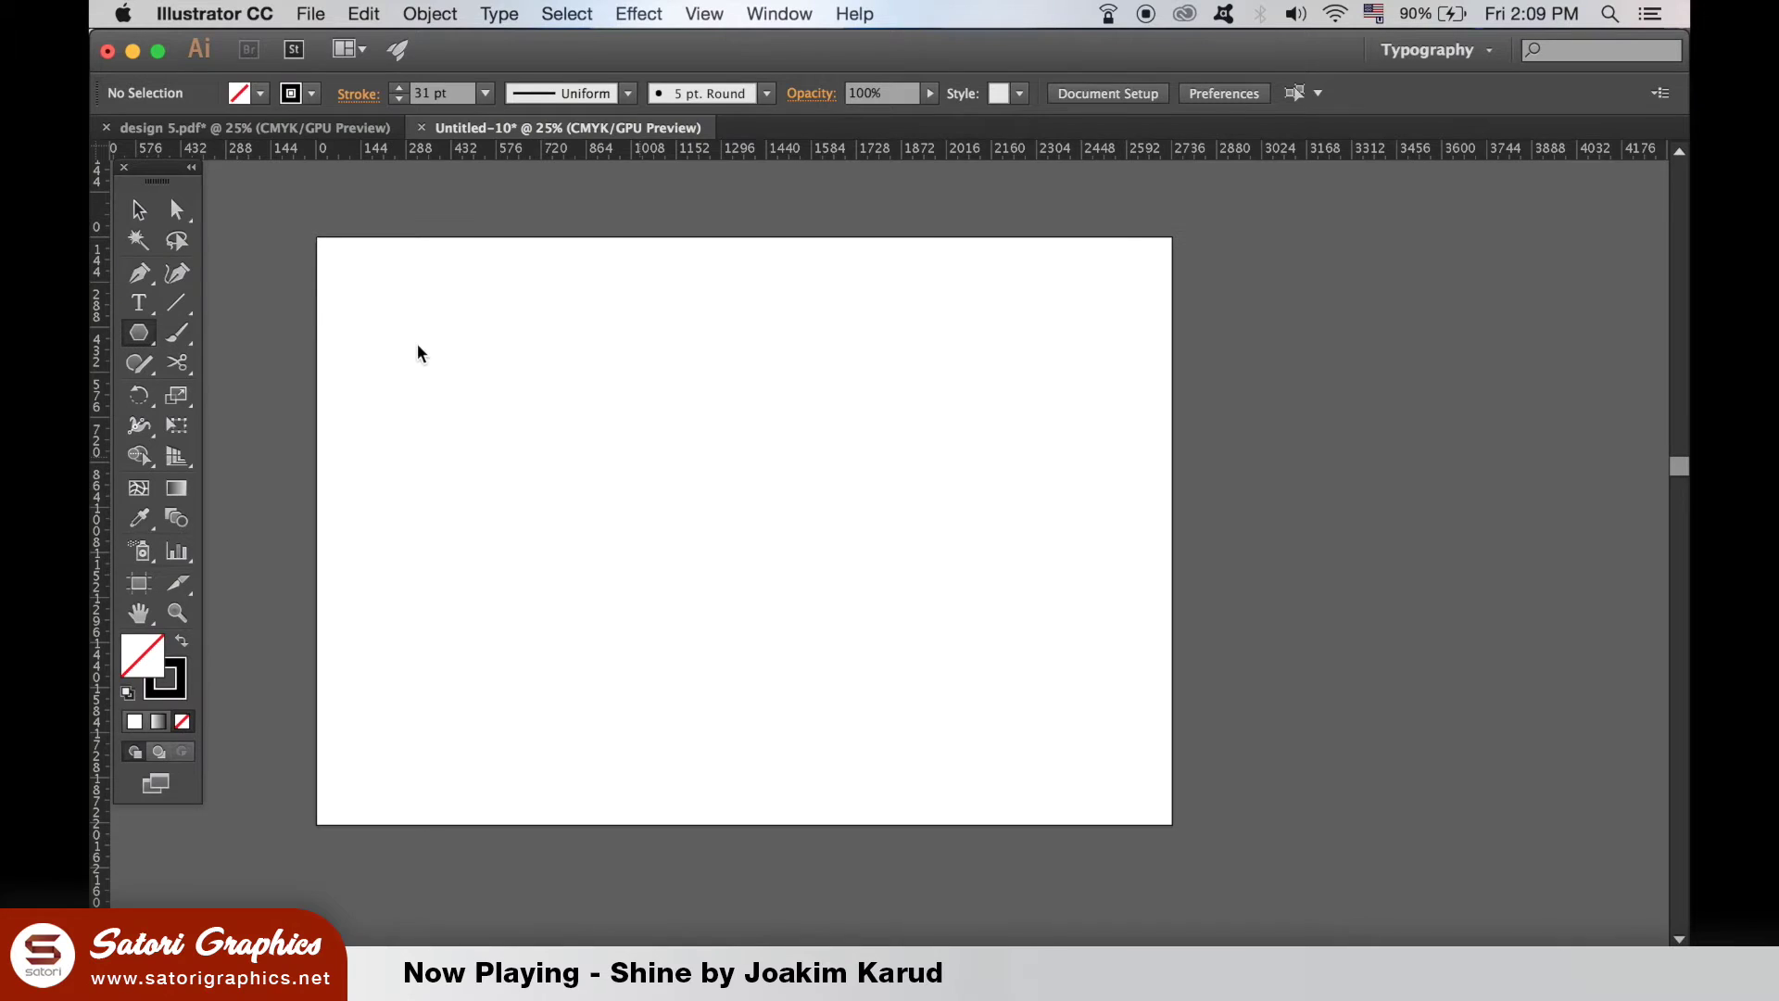
Step: Scale the triangle up by dragging its corner handle, twice
{"action": "key", "text": "v"}
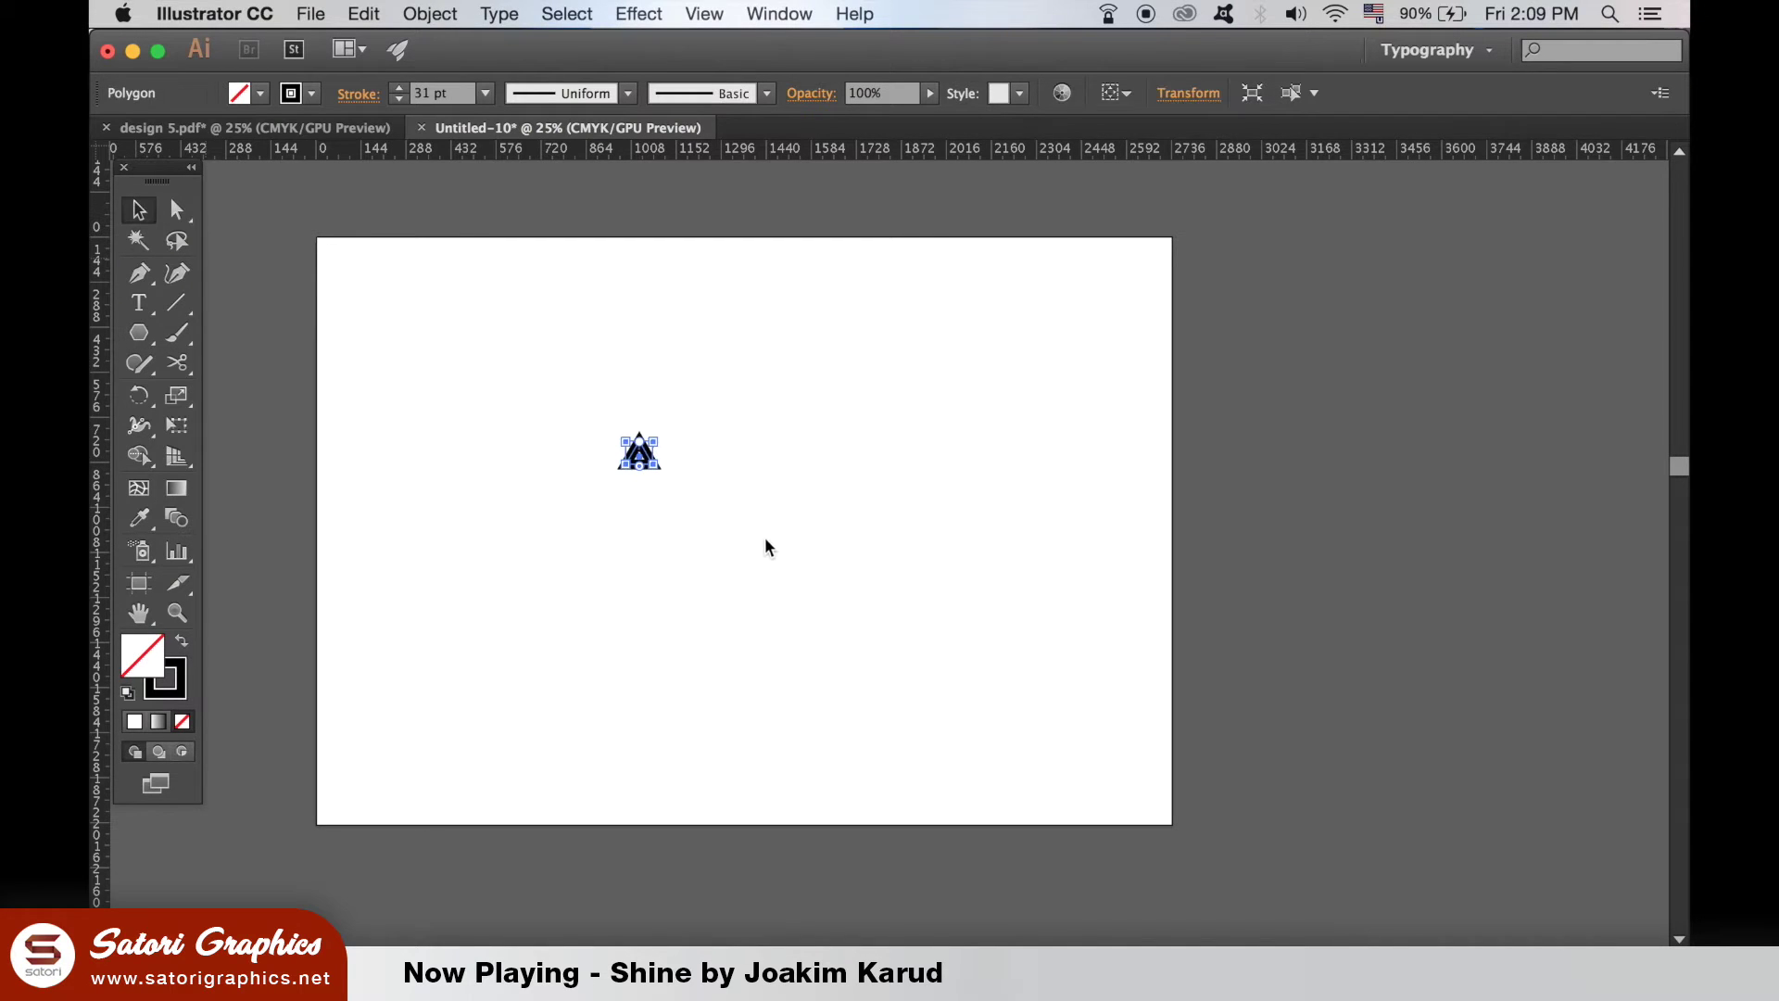
{"action": "left_click", "coordinate": [749, 512]}
{"action": "key", "text": "super+equal"}
{"action": "key", "text": "super+equal"}
{"action": "key", "text": "super+equal"}
{"action": "left_click", "coordinate": [688, 543]}
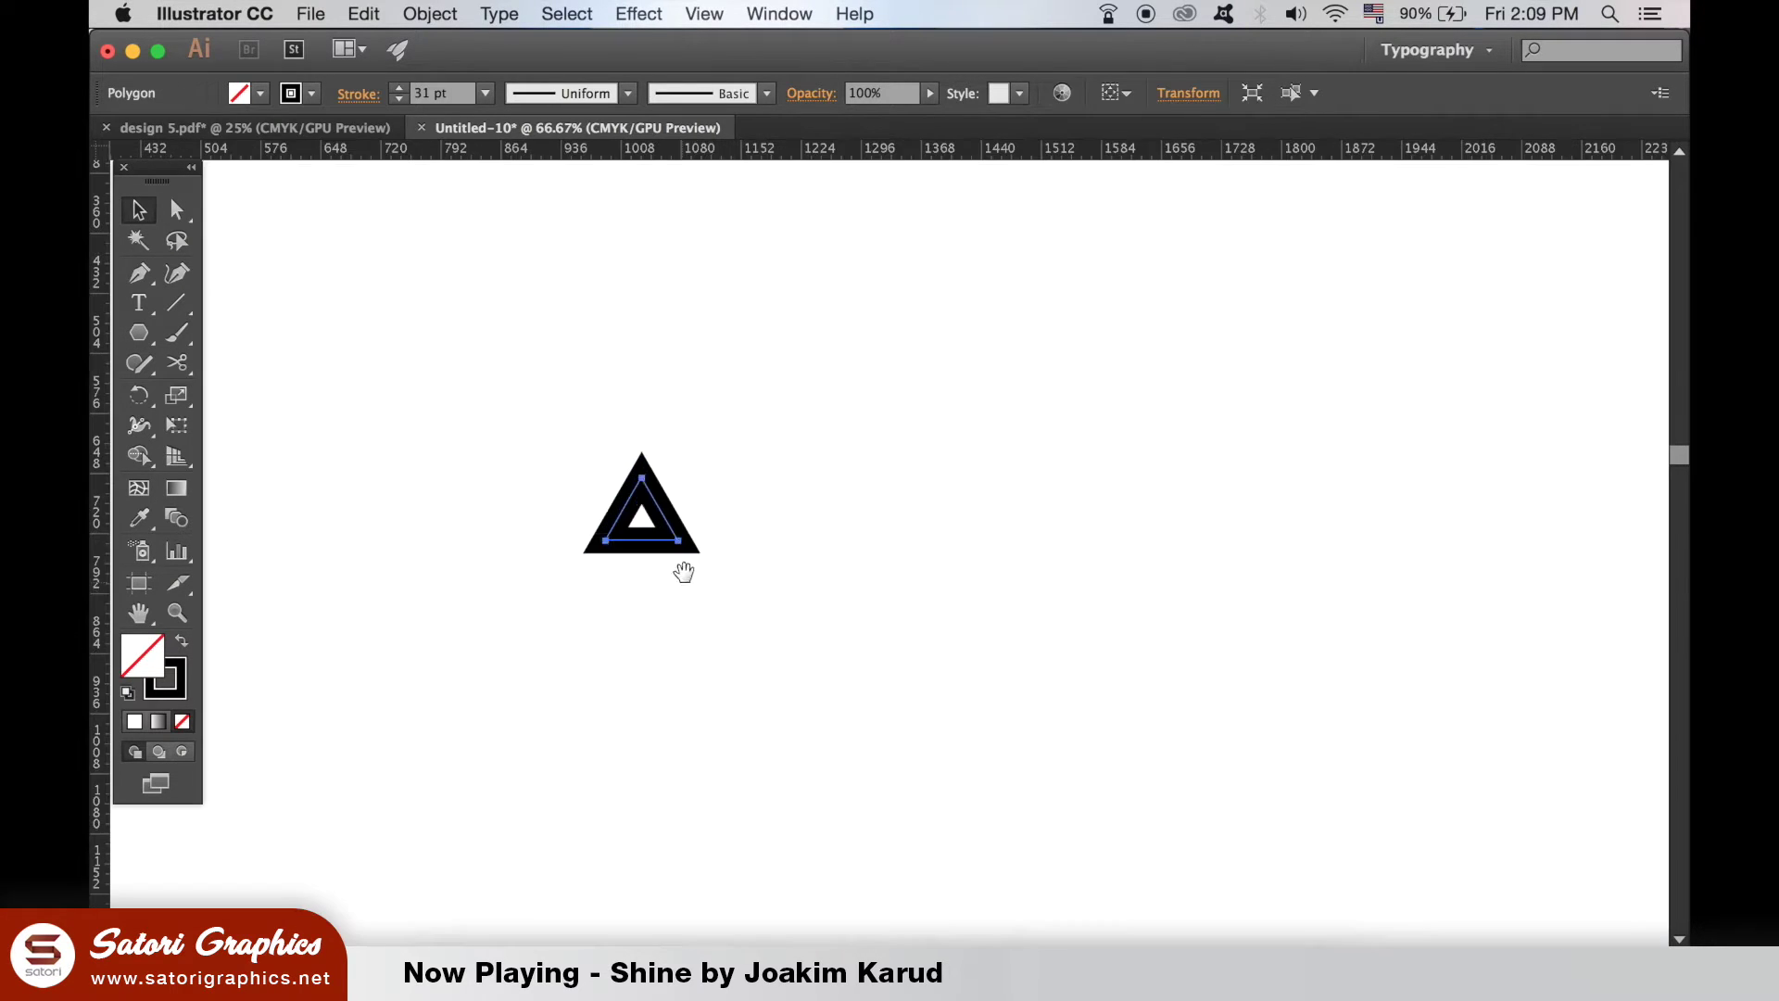
{"action": "left_click_drag", "start_coordinate": [683, 546], "coordinate": [914, 703]}
{"action": "key", "text": "super+minus"}
{"action": "key", "text": "super+minus"}
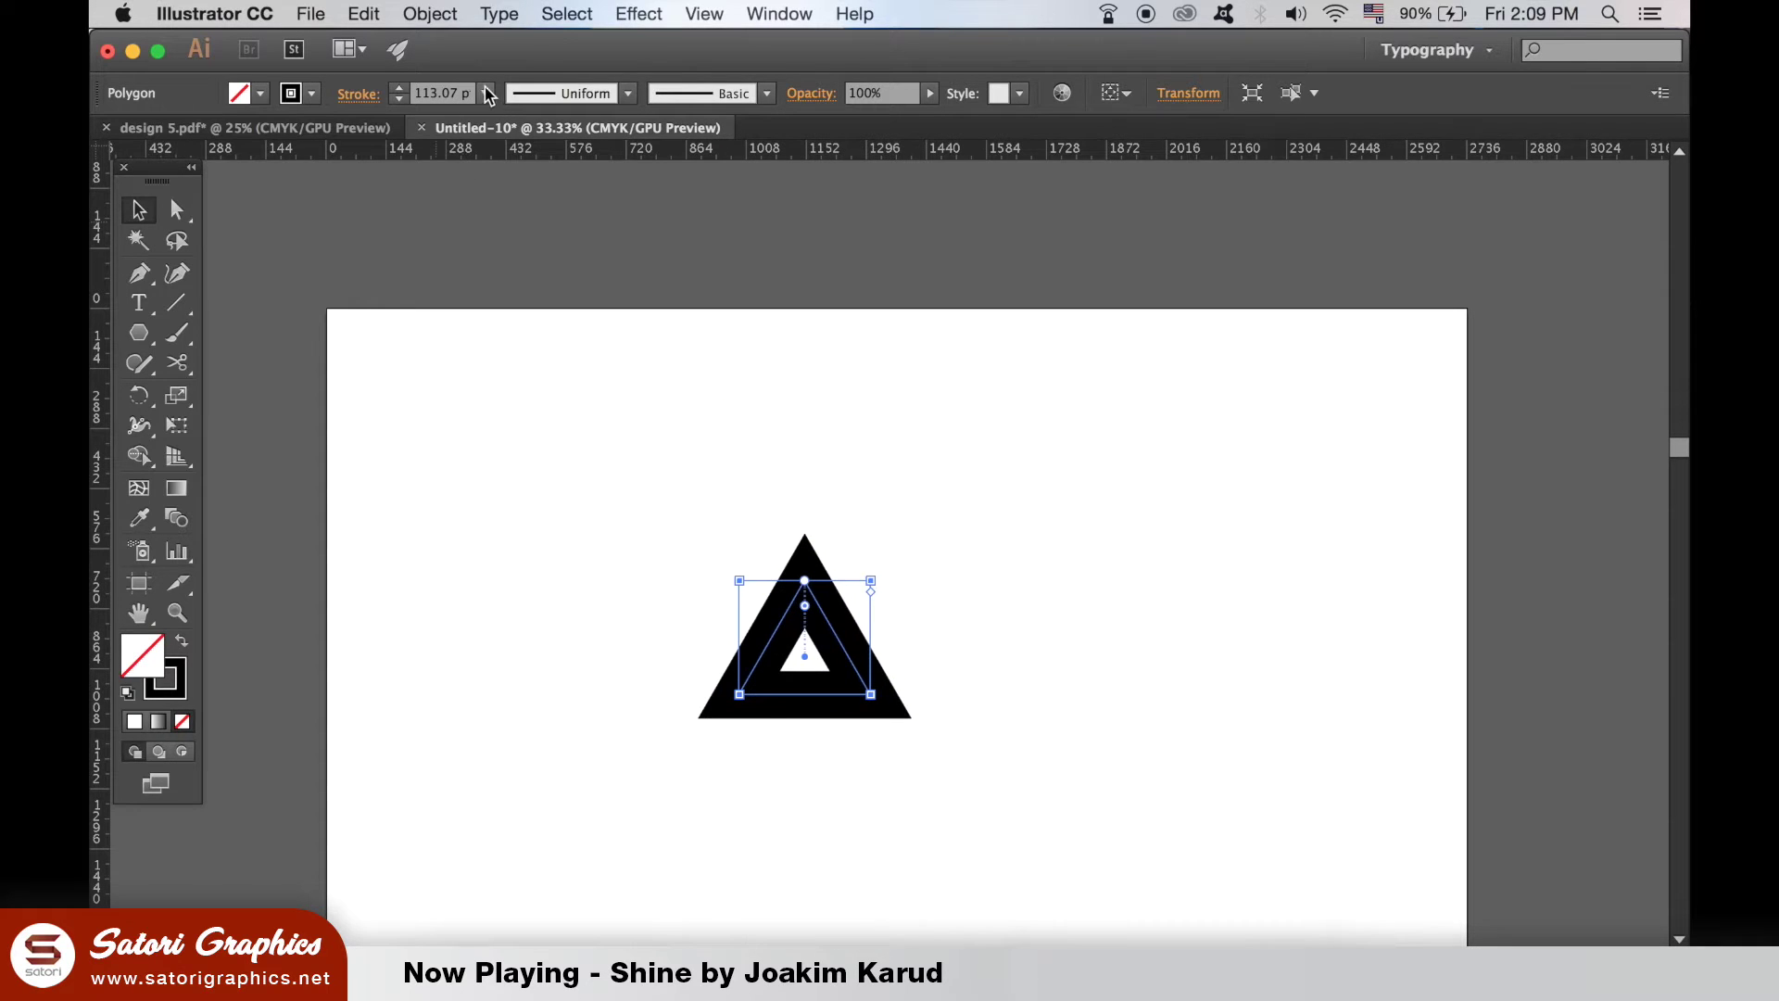
{"action": "left_click_drag", "start_coordinate": [727, 385], "coordinate": [678, 298]}
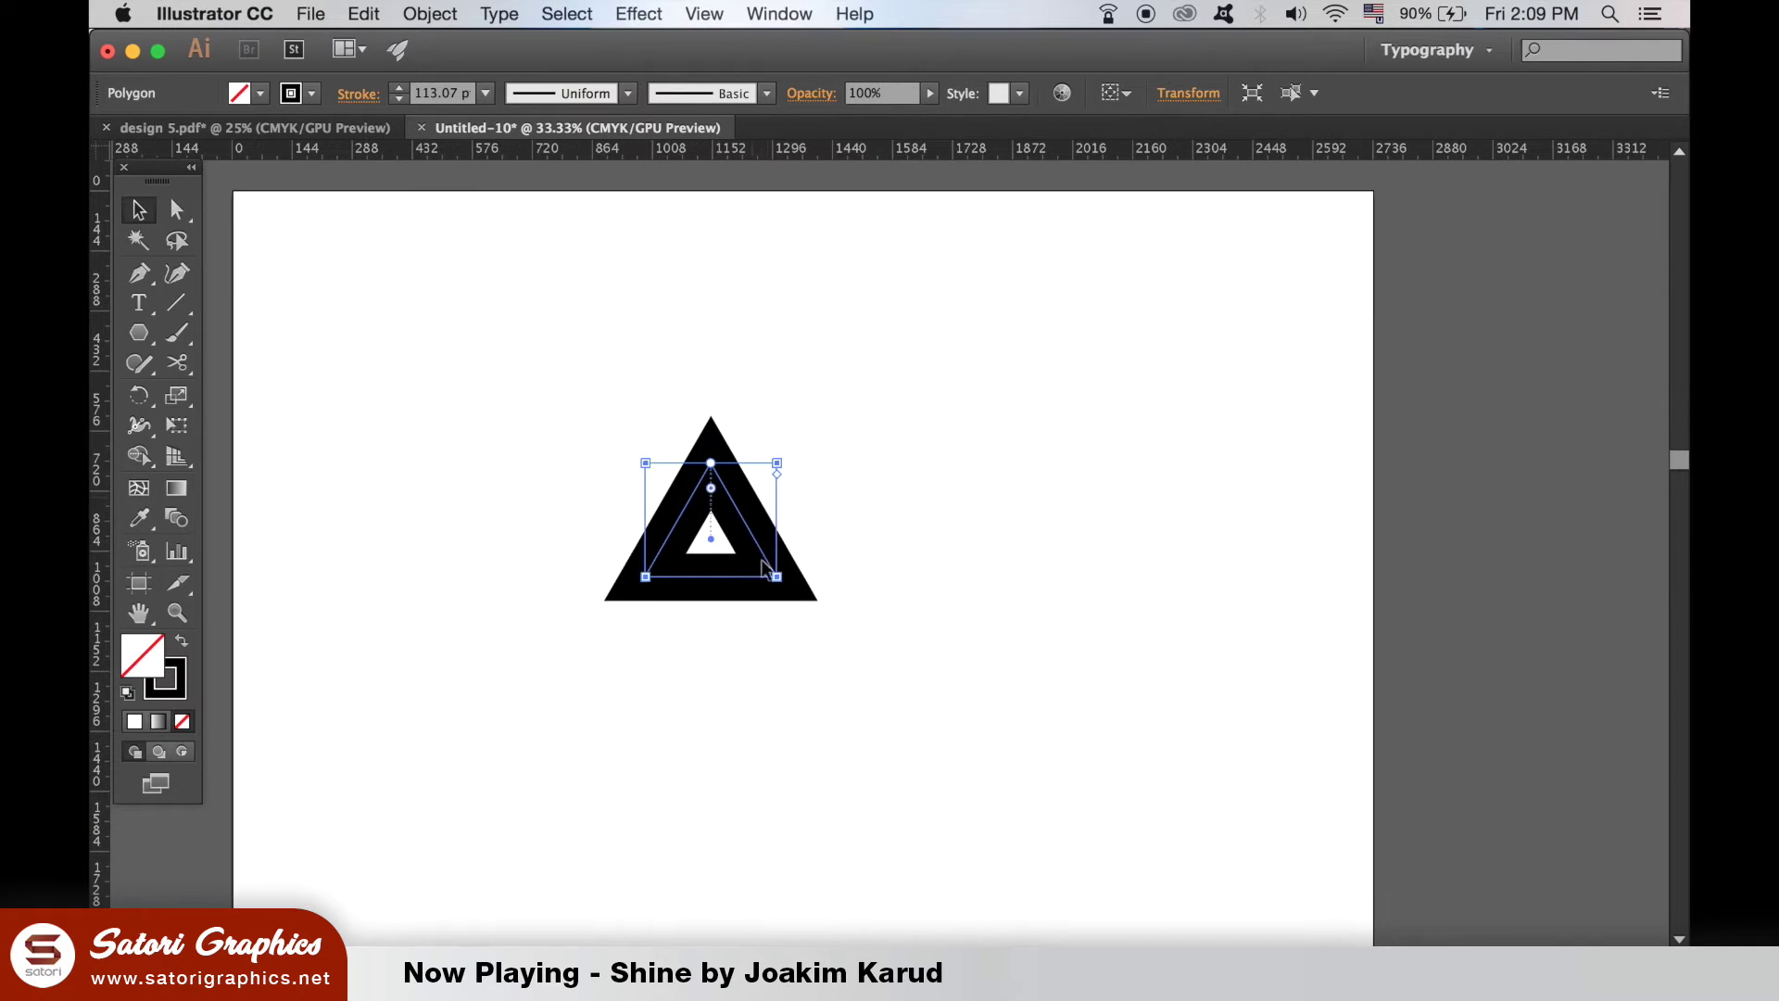
{"action": "left_click_drag", "start_coordinate": [777, 577], "coordinate": [830, 622]}
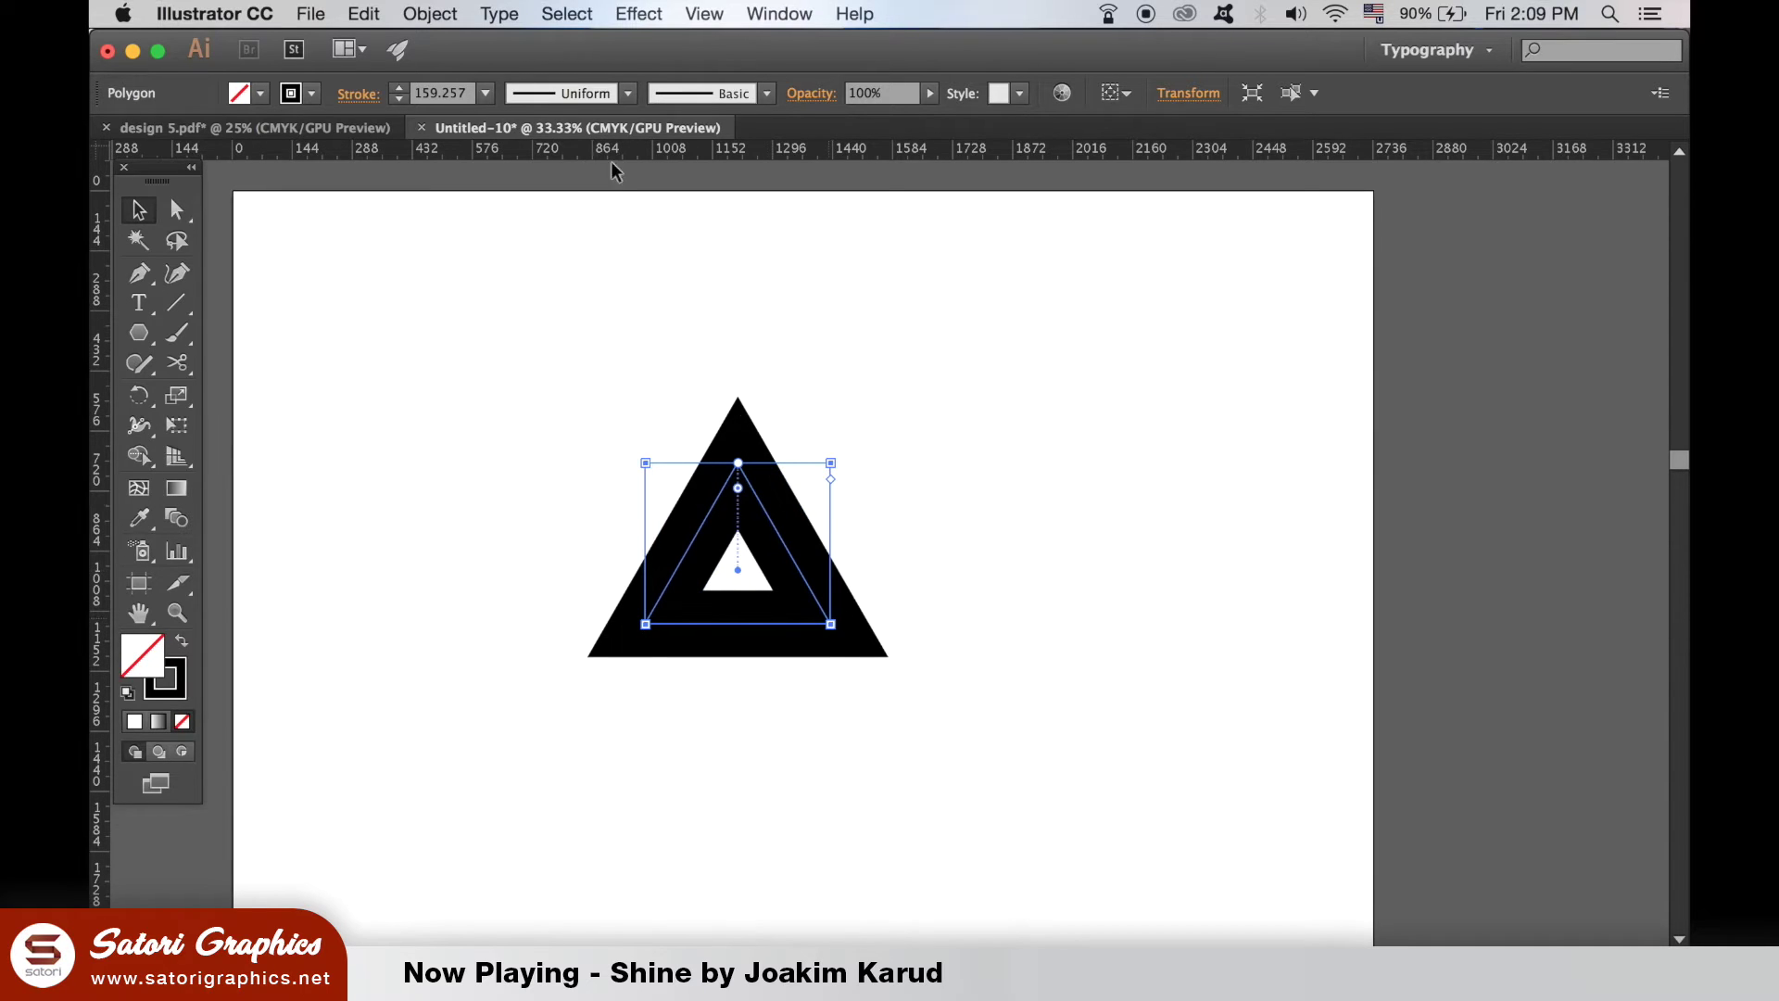
Step: Set the triangle's stroke weight to 60 pt and shift it slightly left
{"action": "left_click", "coordinate": [486, 93]}
{"action": "left_click", "coordinate": [520, 644]}
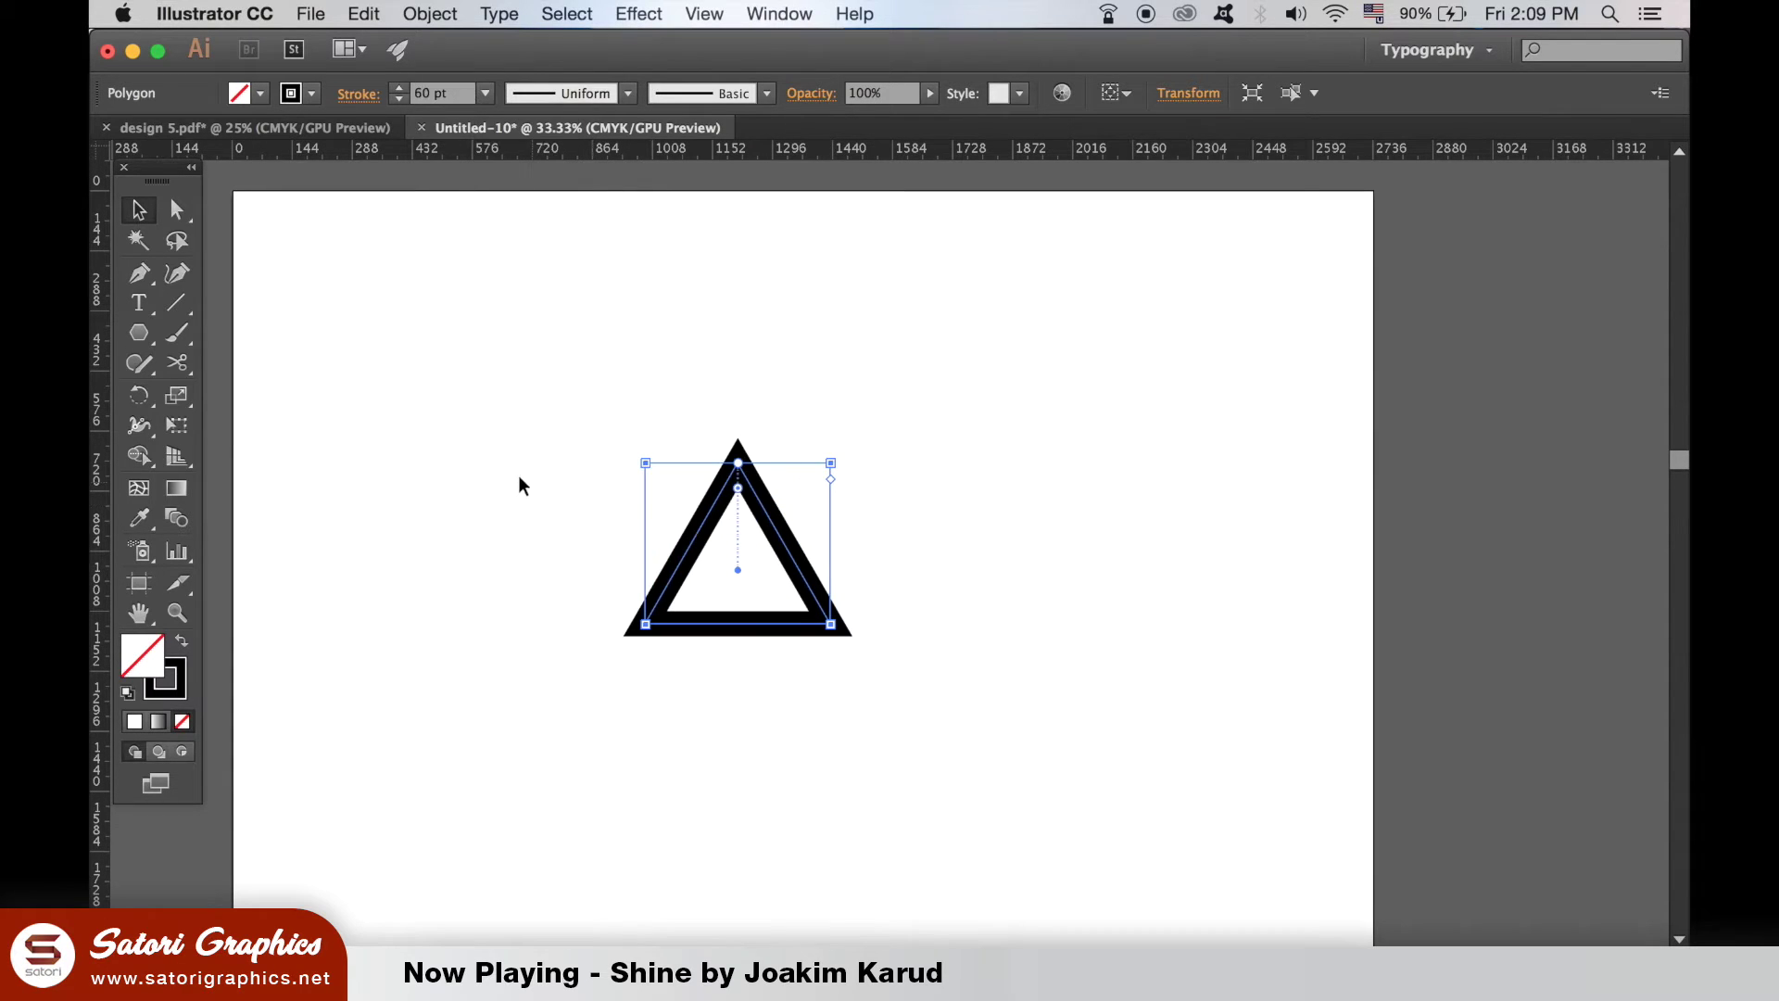
{"action": "left_click", "coordinate": [732, 561]}
{"action": "mouse_move", "coordinate": [820, 598]}
{"action": "left_mouse_down"}
{"action": "mouse_move", "coordinate": [665, 563]}
{"action": "mouse_move", "coordinate": [733, 639]}
{"action": "left_mouse_up"}
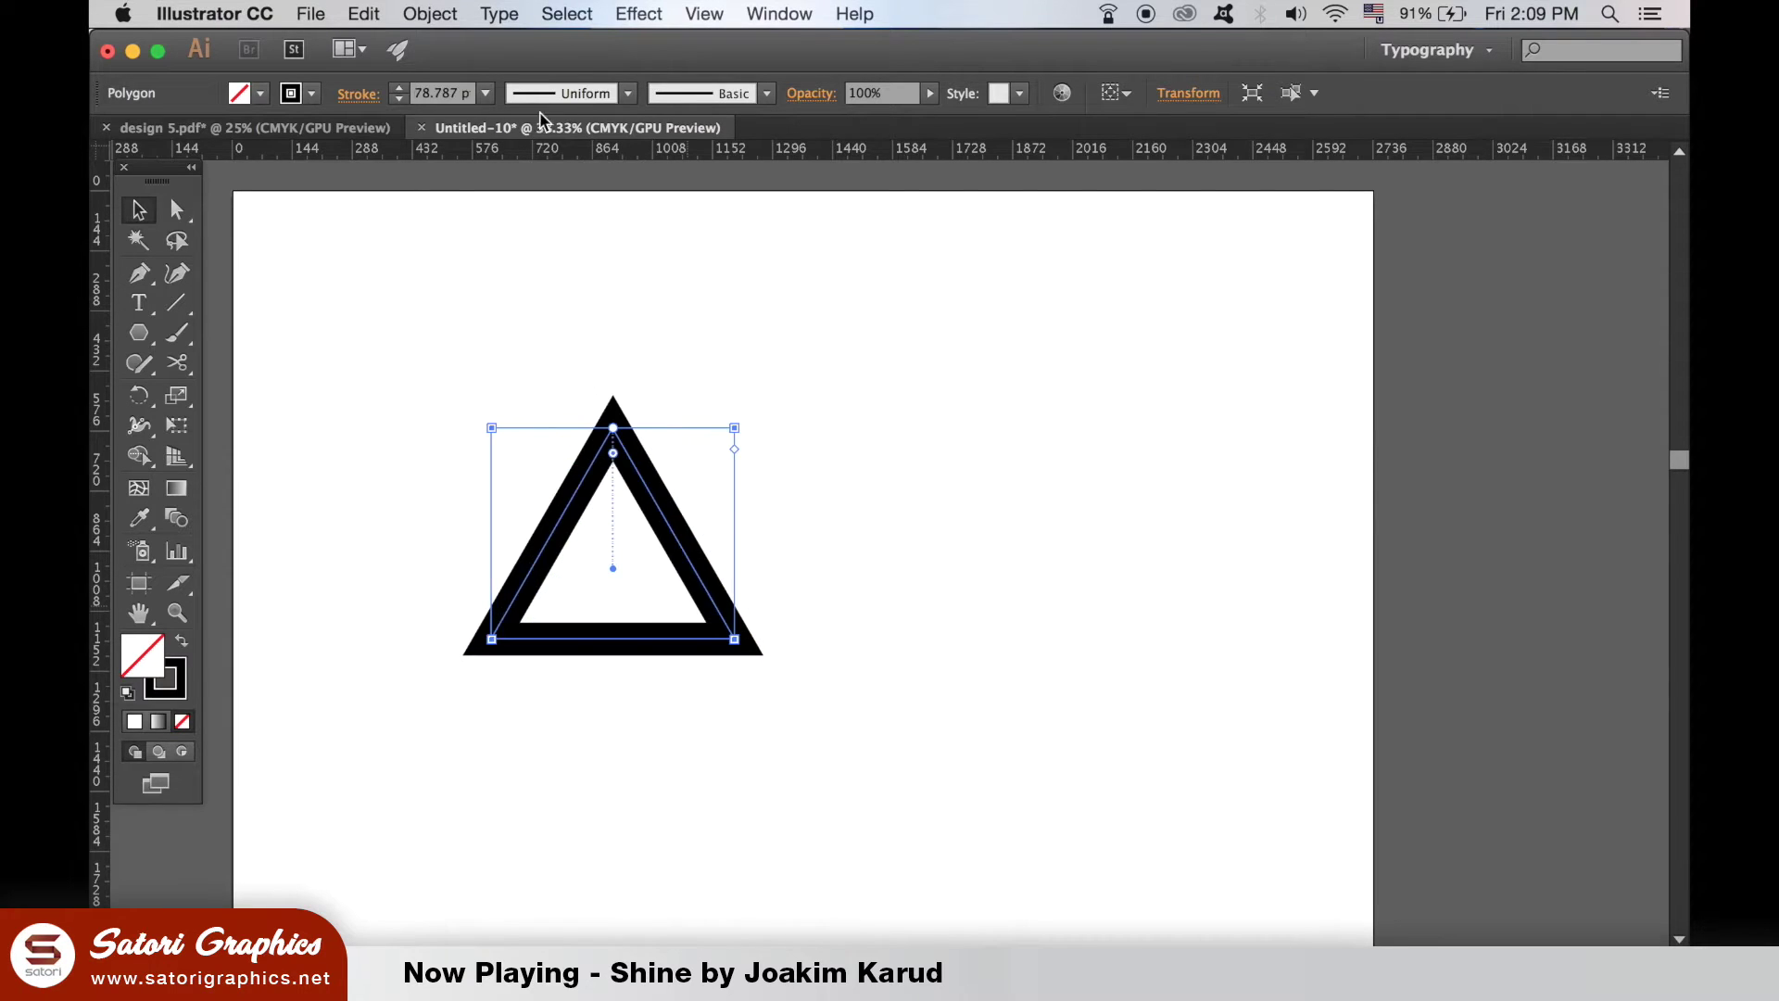
{"action": "left_click", "coordinate": [486, 93]}
{"action": "left_click", "coordinate": [520, 643]}
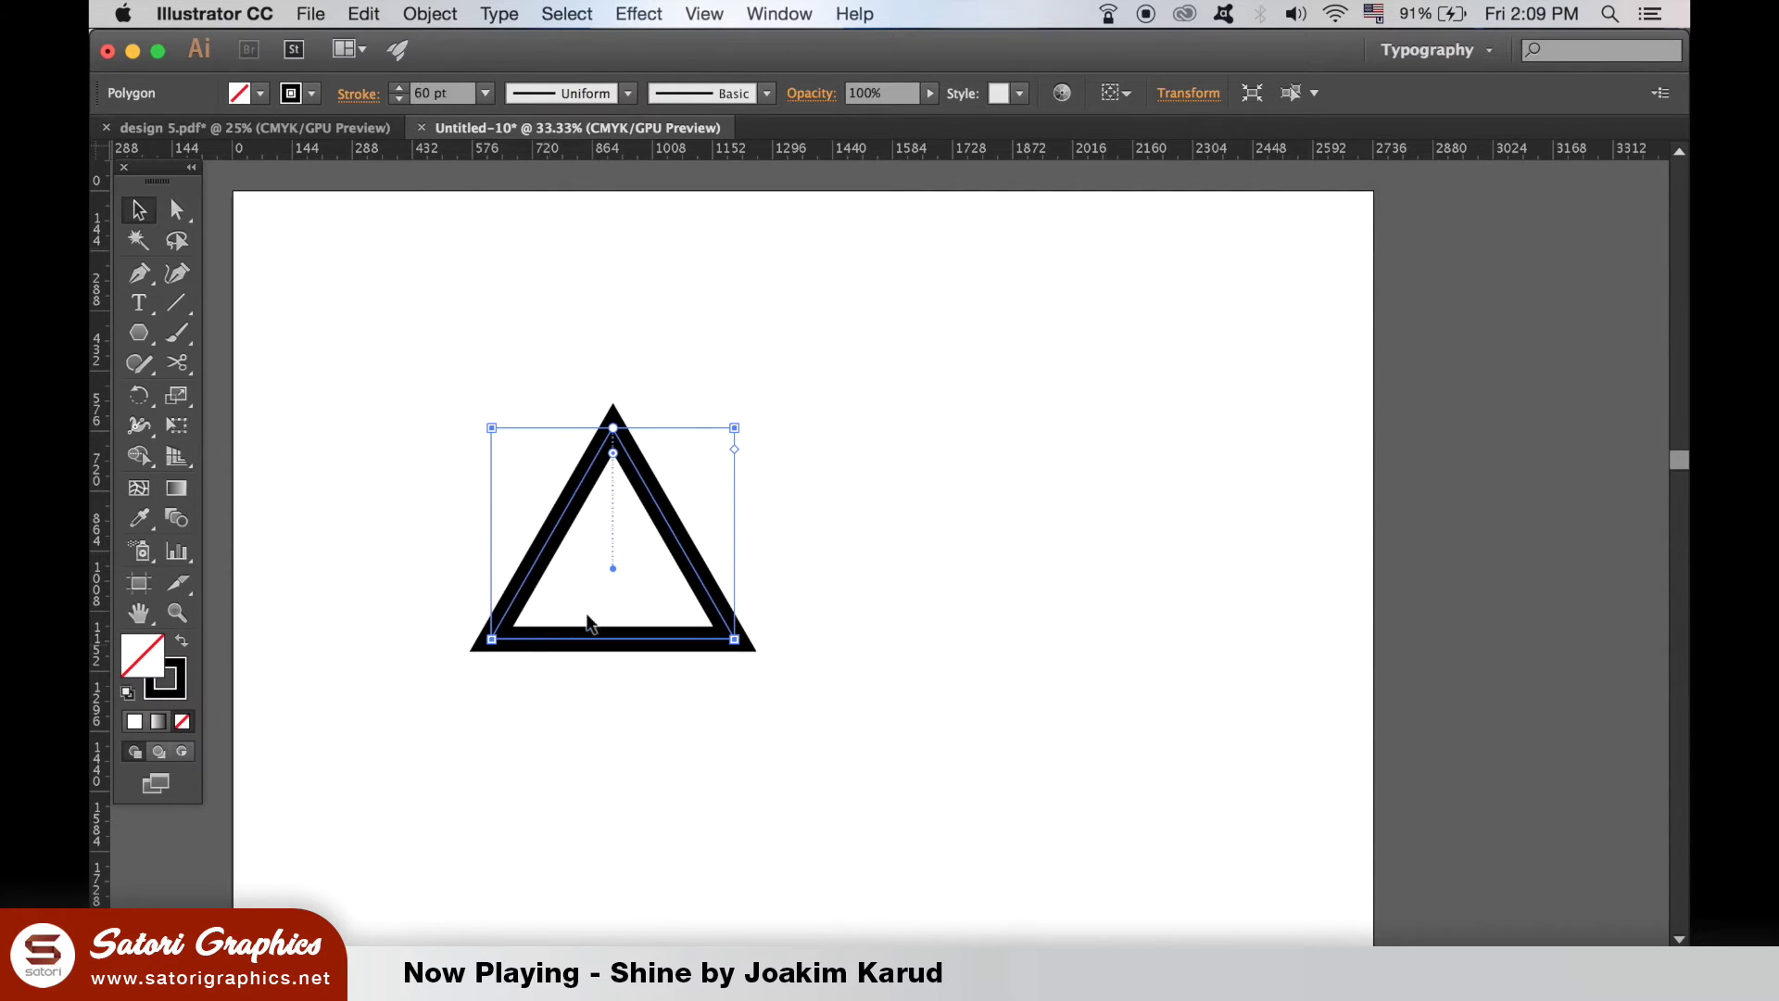
{"action": "left_click", "coordinate": [868, 512]}
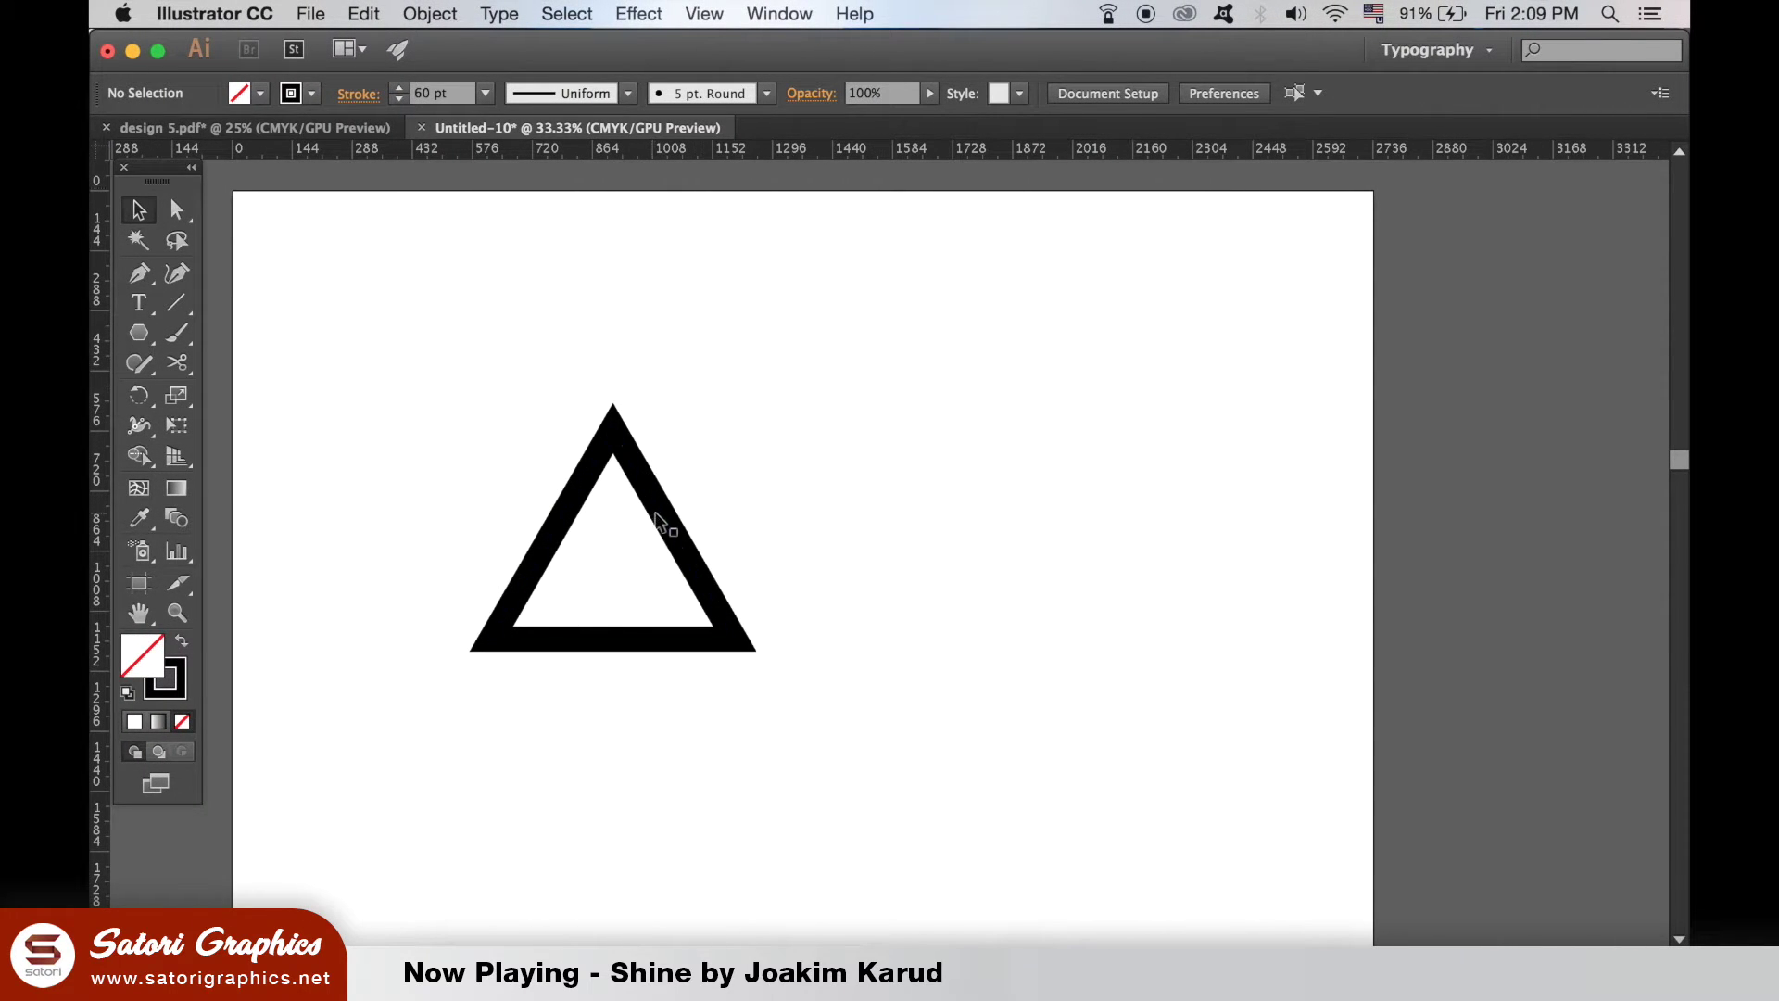
Step: Alt-drag a duplicate of the triangle so it overlaps the original
{"action": "left_click", "coordinate": [674, 517]}
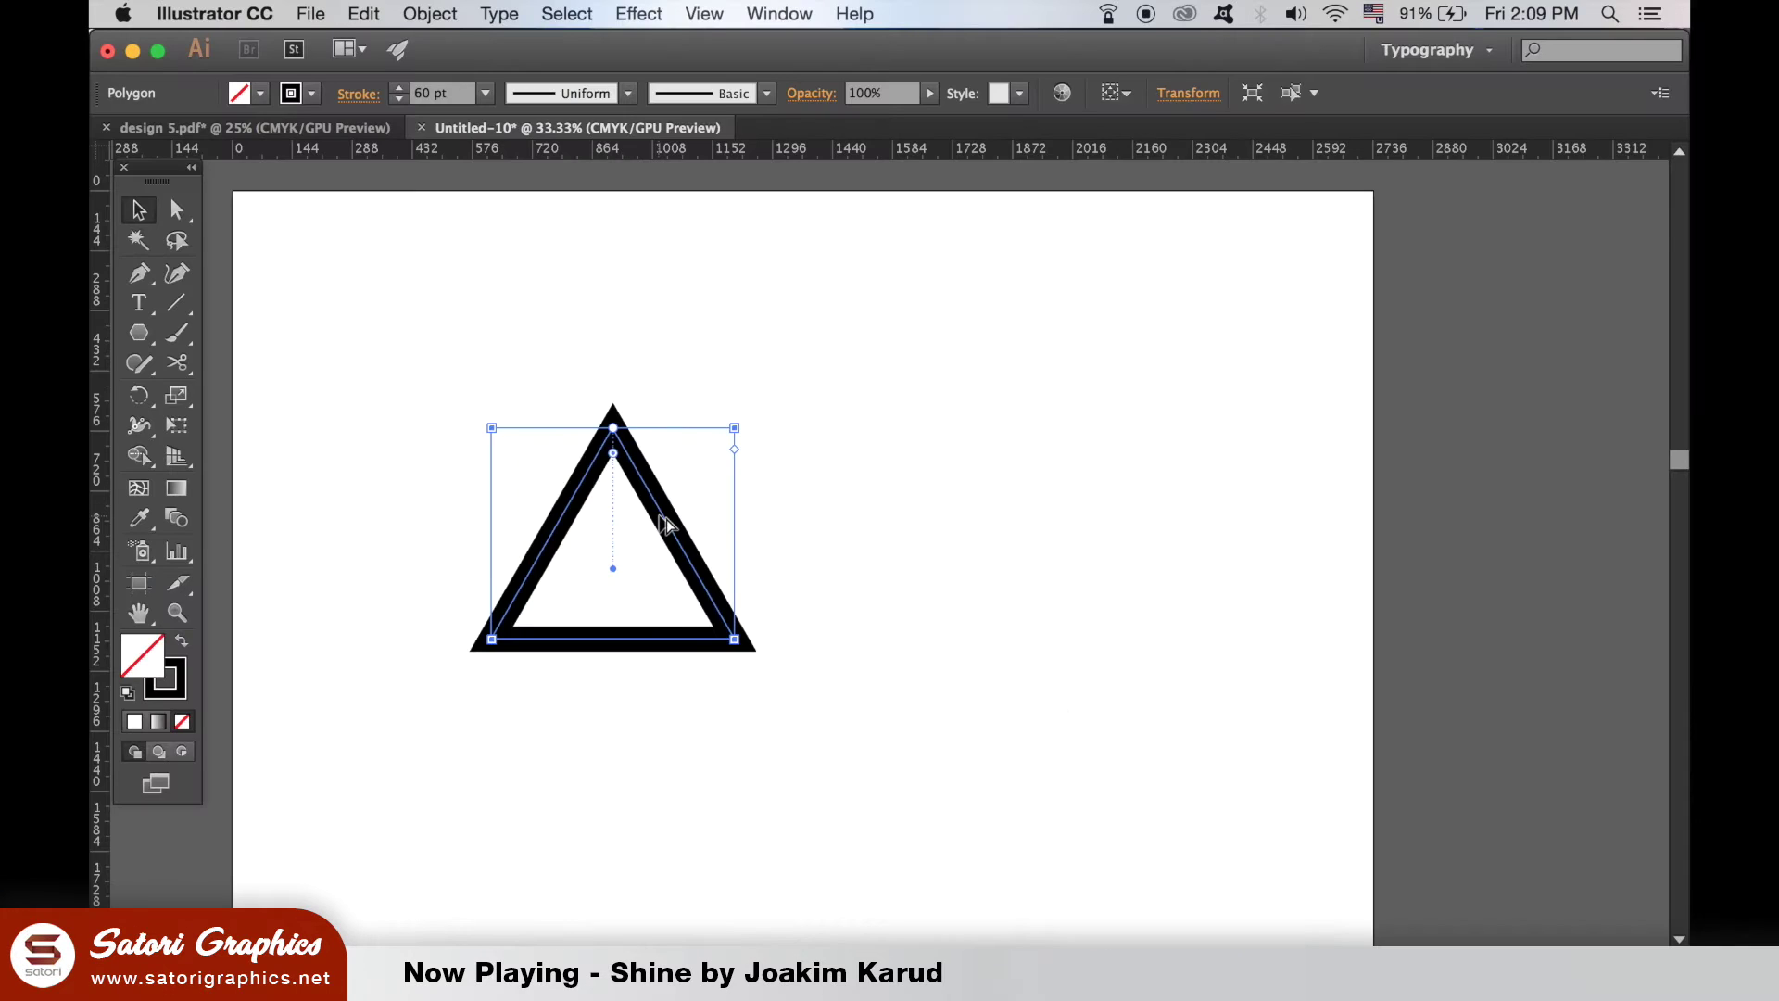
{"action": "left_click_drag", "start_coordinate": [820, 463], "coordinate": [1535, 377]}
{"action": "left_click_drag", "start_coordinate": [765, 501], "coordinate": [765, 501]}
Step: Select both triangles and align them on vertical and horizontal centres
{"action": "left_click_drag", "start_coordinate": [484, 294], "coordinate": [754, 561]}
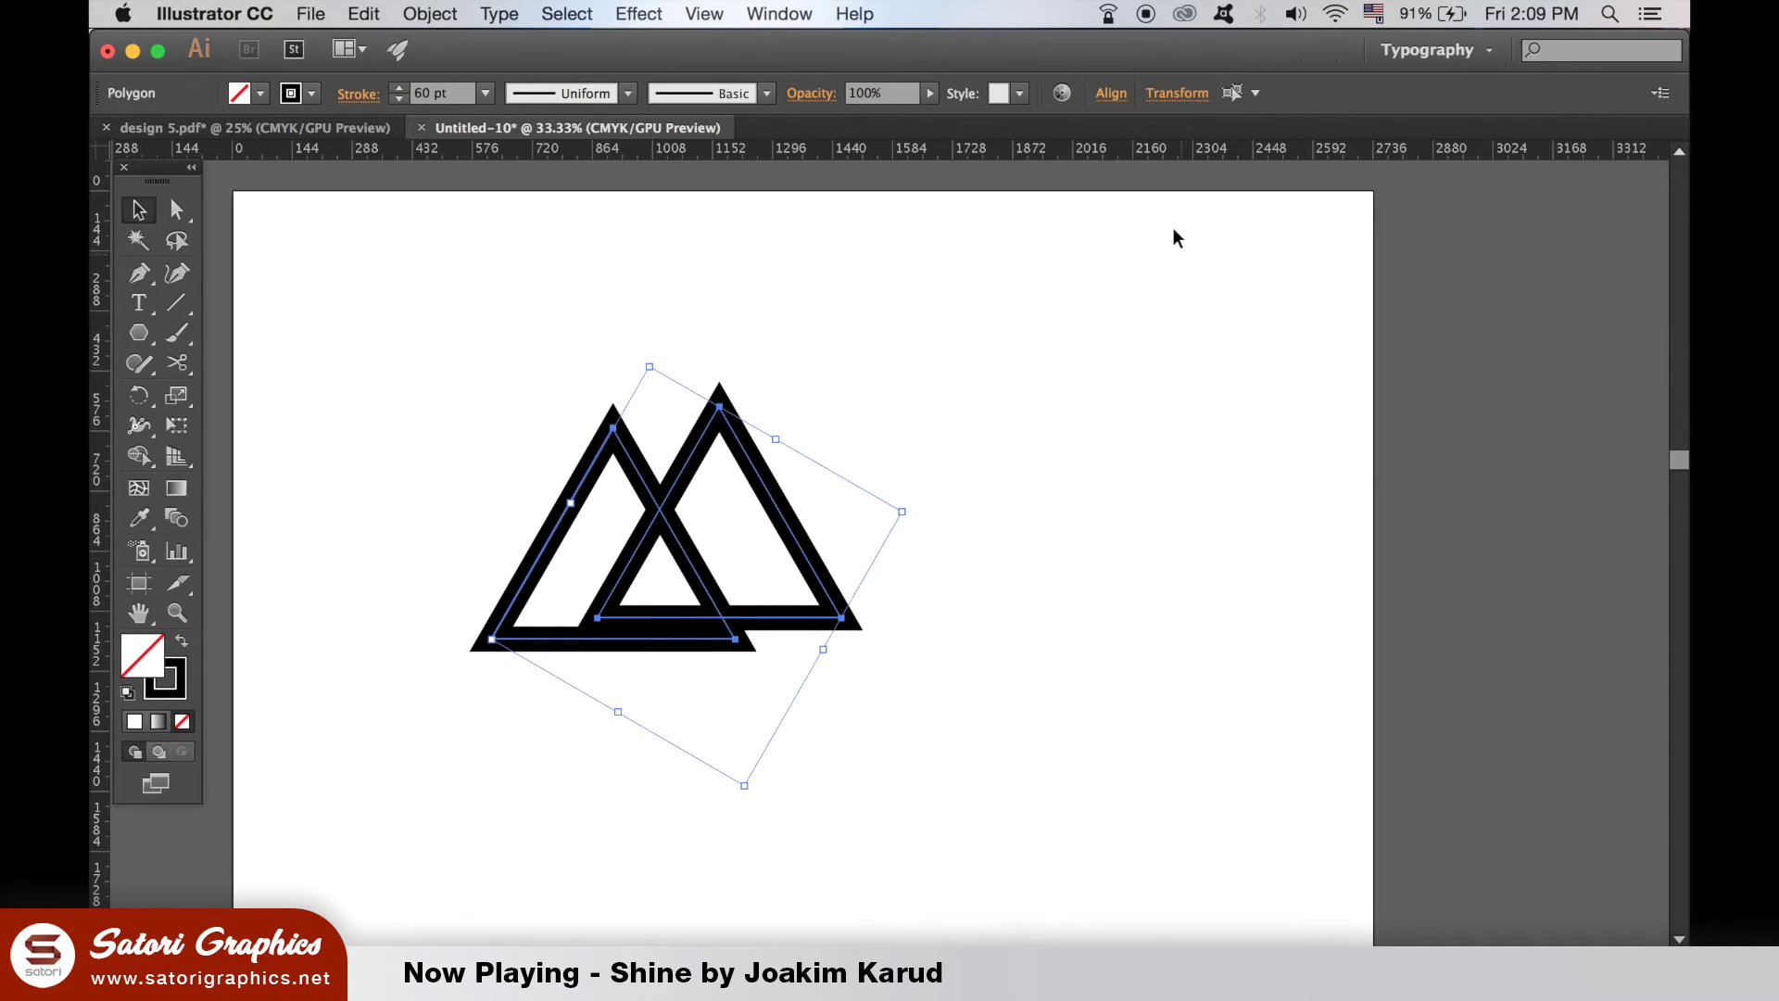
{"action": "left_click", "coordinate": [1112, 104]}
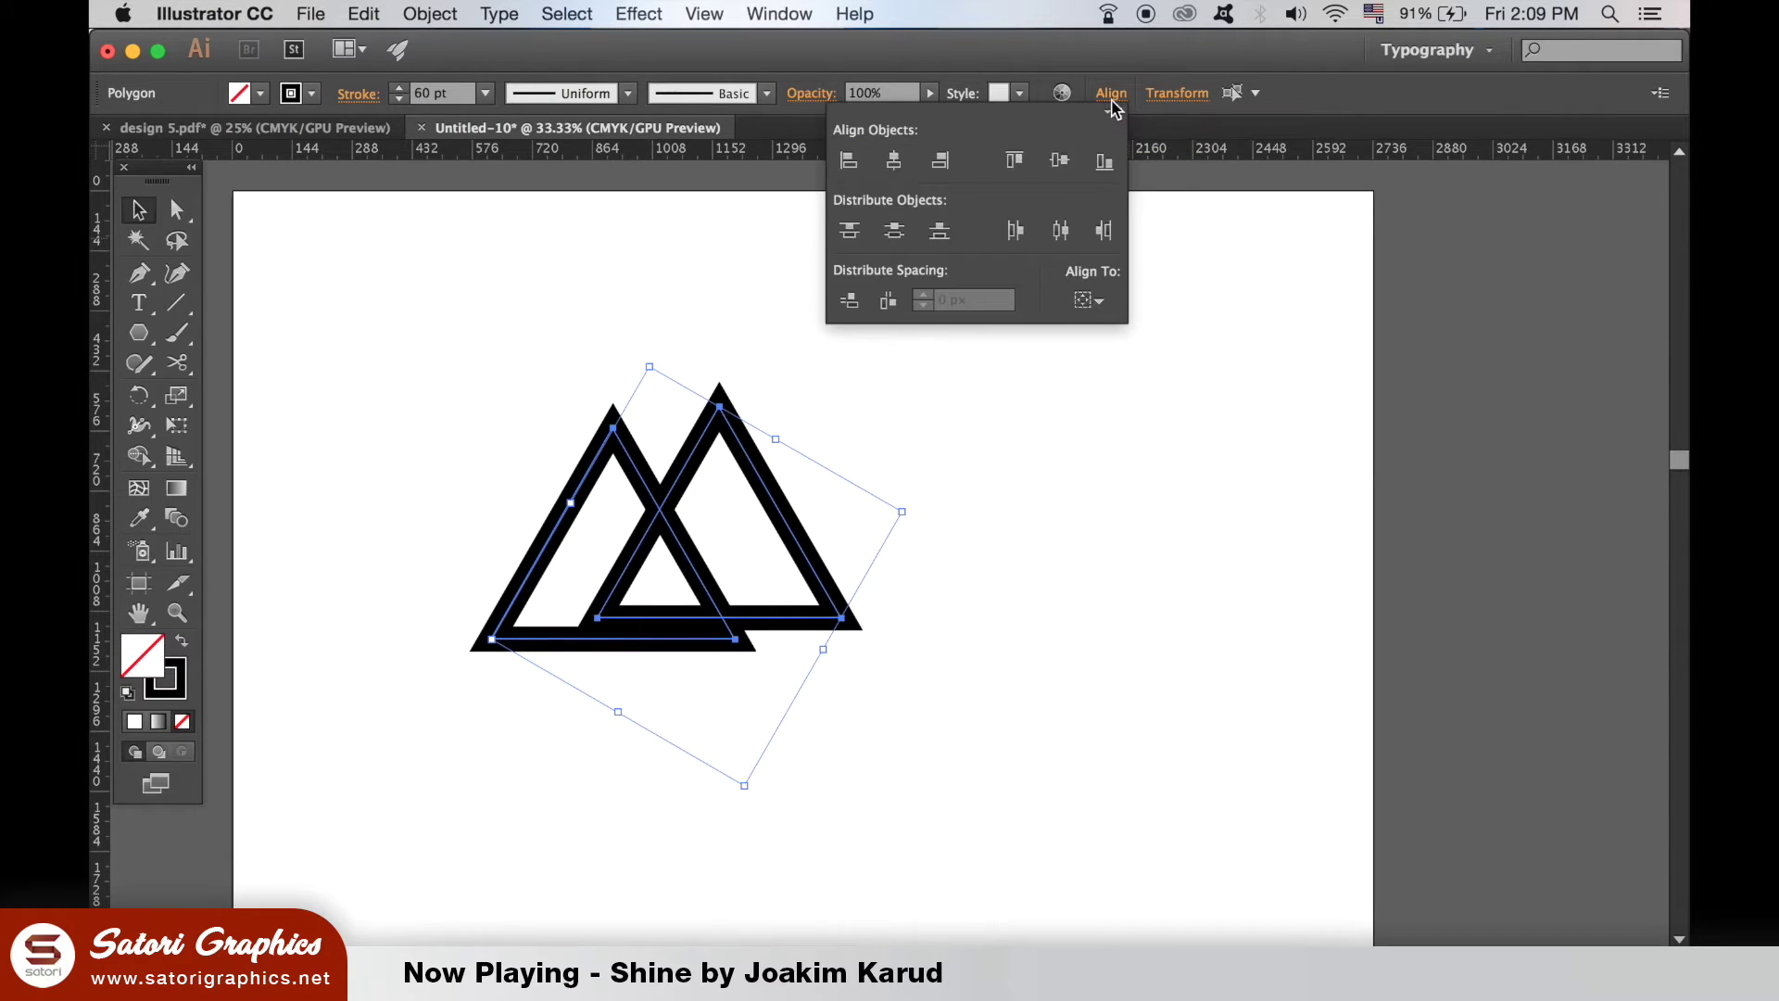
{"action": "left_click", "coordinate": [1059, 162]}
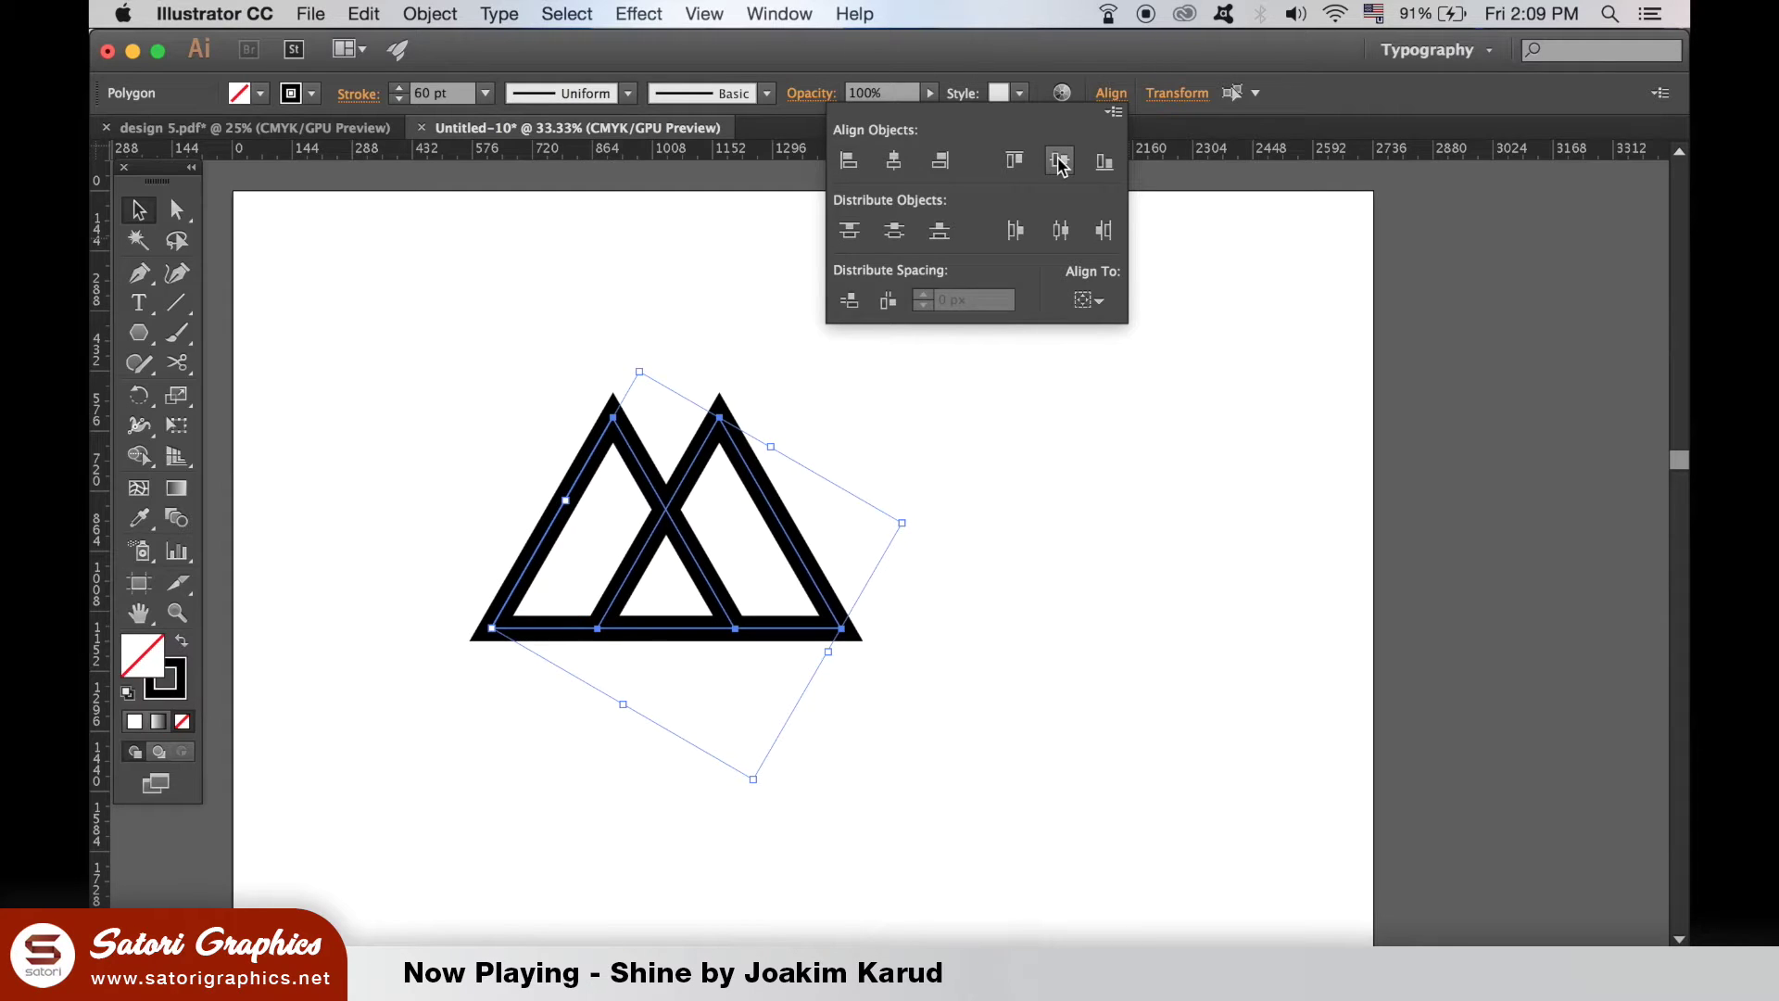
{"action": "left_click", "coordinate": [882, 159]}
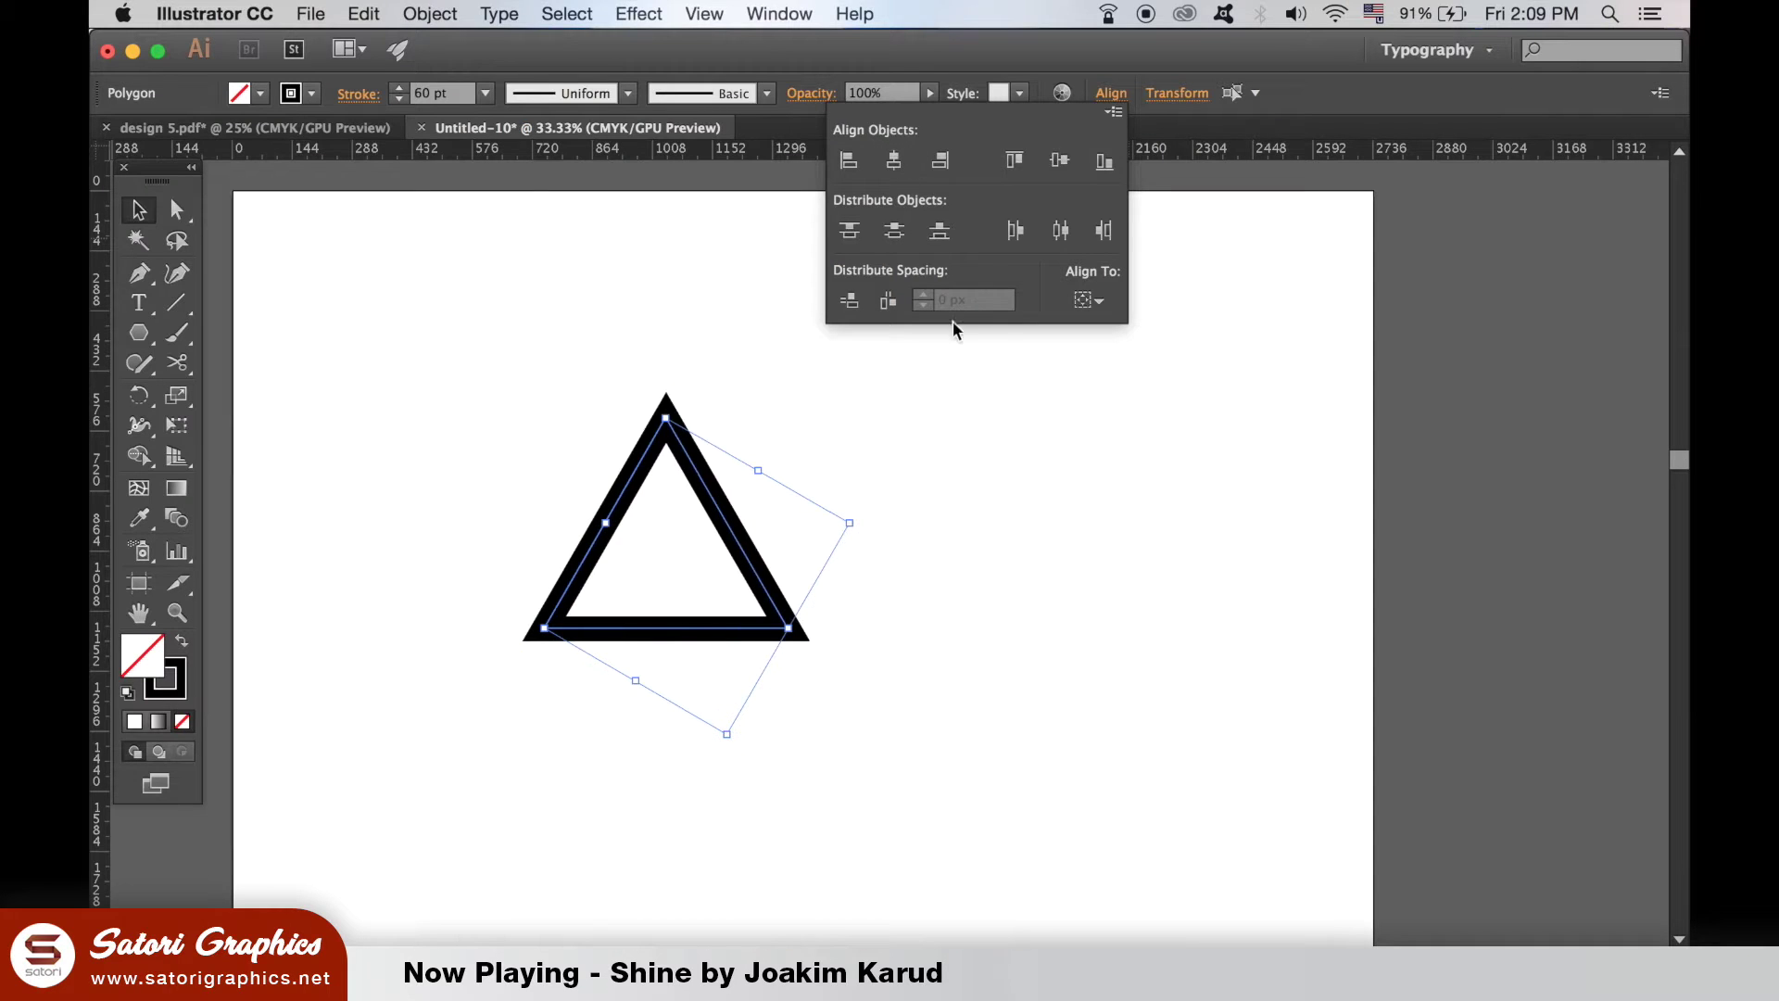
{"action": "left_click", "coordinate": [950, 483]}
{"action": "left_click", "coordinate": [926, 384]}
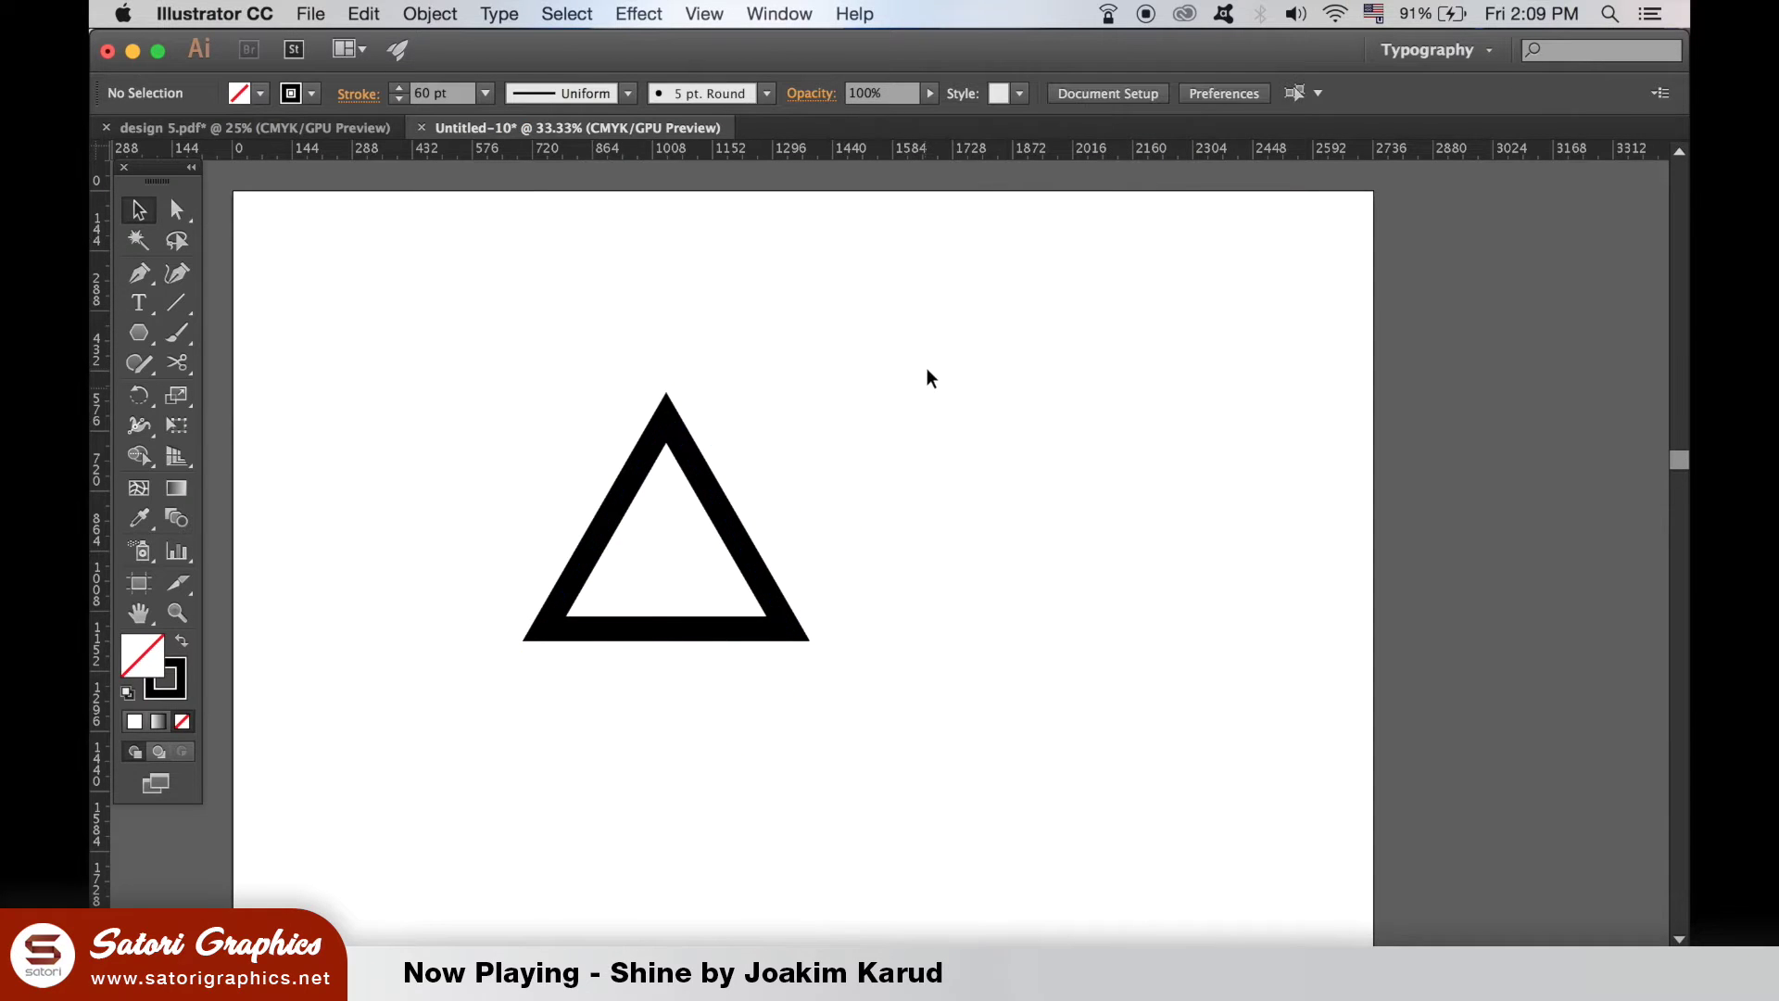
{"action": "left_click", "coordinate": [181, 213]}
Step: Drag the copy's top anchor right and down, then adjust its far corner
{"action": "scroll", "coordinate": [630, 497], "scroll_direction": "up", "scroll_amount": 3}
{"action": "left_click_drag", "start_coordinate": [755, 318], "coordinate": [682, 315]}
{"action": "left_click", "coordinate": [688, 279]}
{"action": "scroll", "coordinate": [679, 305], "scroll_direction": "up", "scroll_amount": 2}
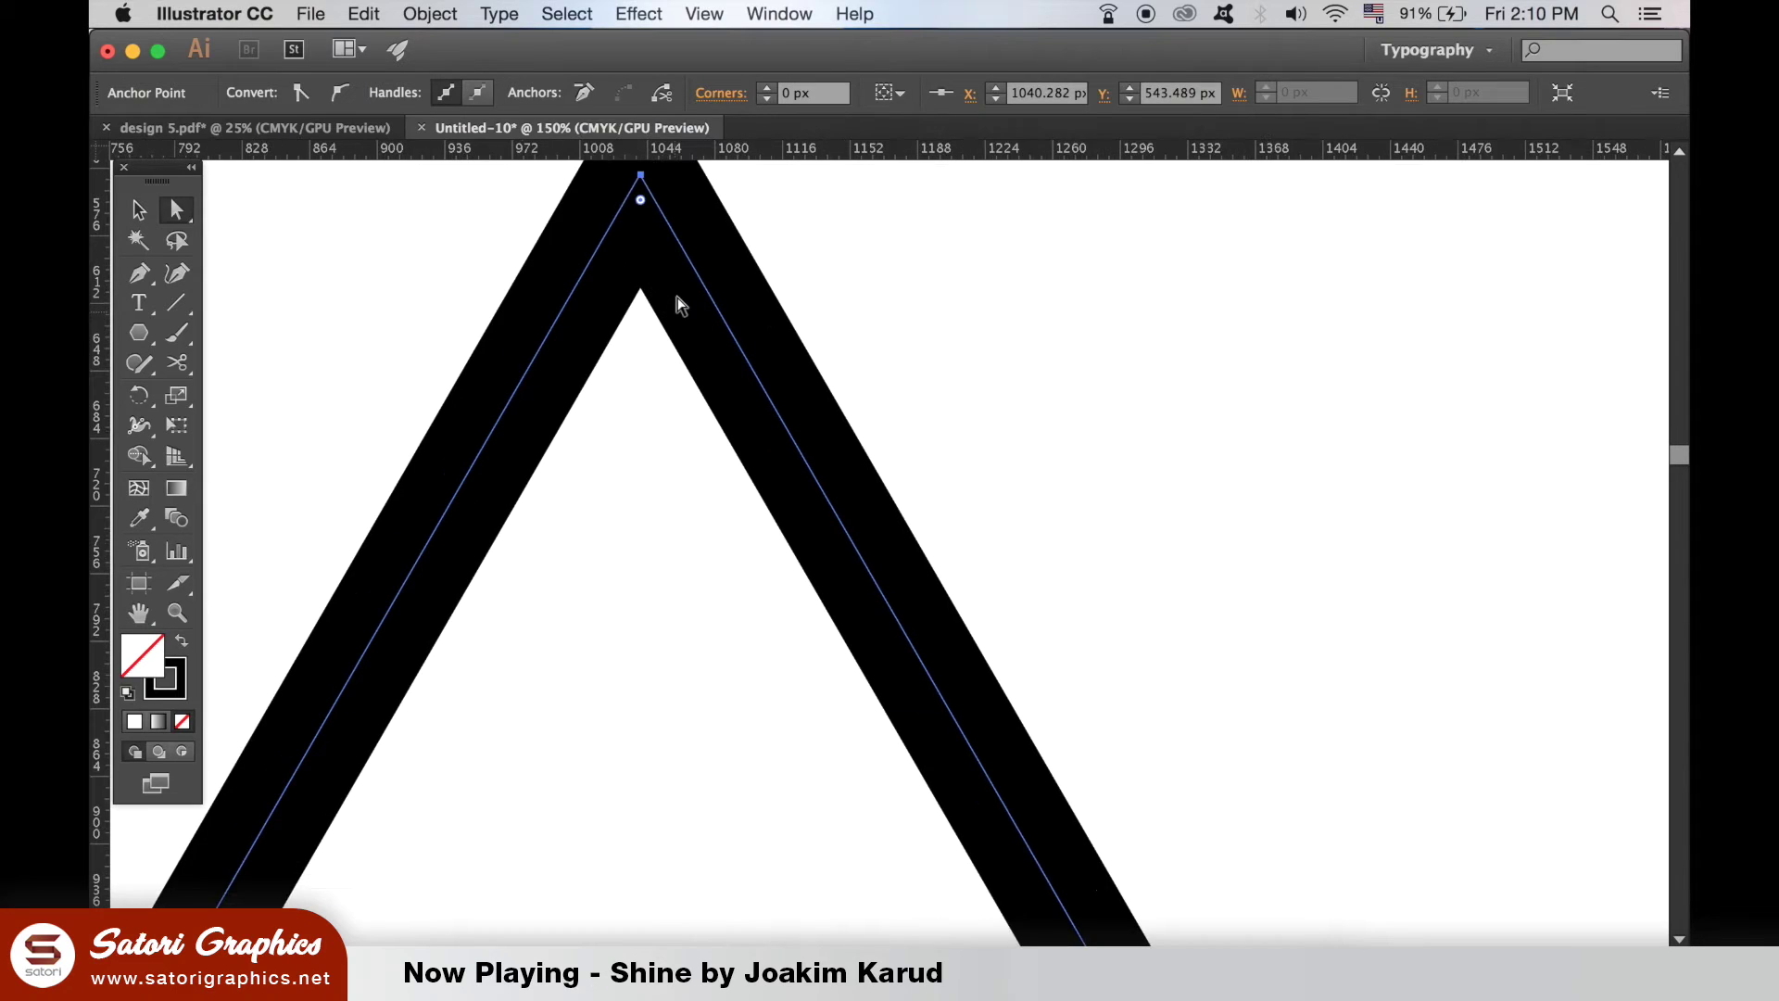
{"action": "scroll", "coordinate": [684, 306], "scroll_direction": "down", "scroll_amount": 2}
{"action": "scroll", "coordinate": [677, 296], "scroll_direction": "down", "scroll_amount": 1}
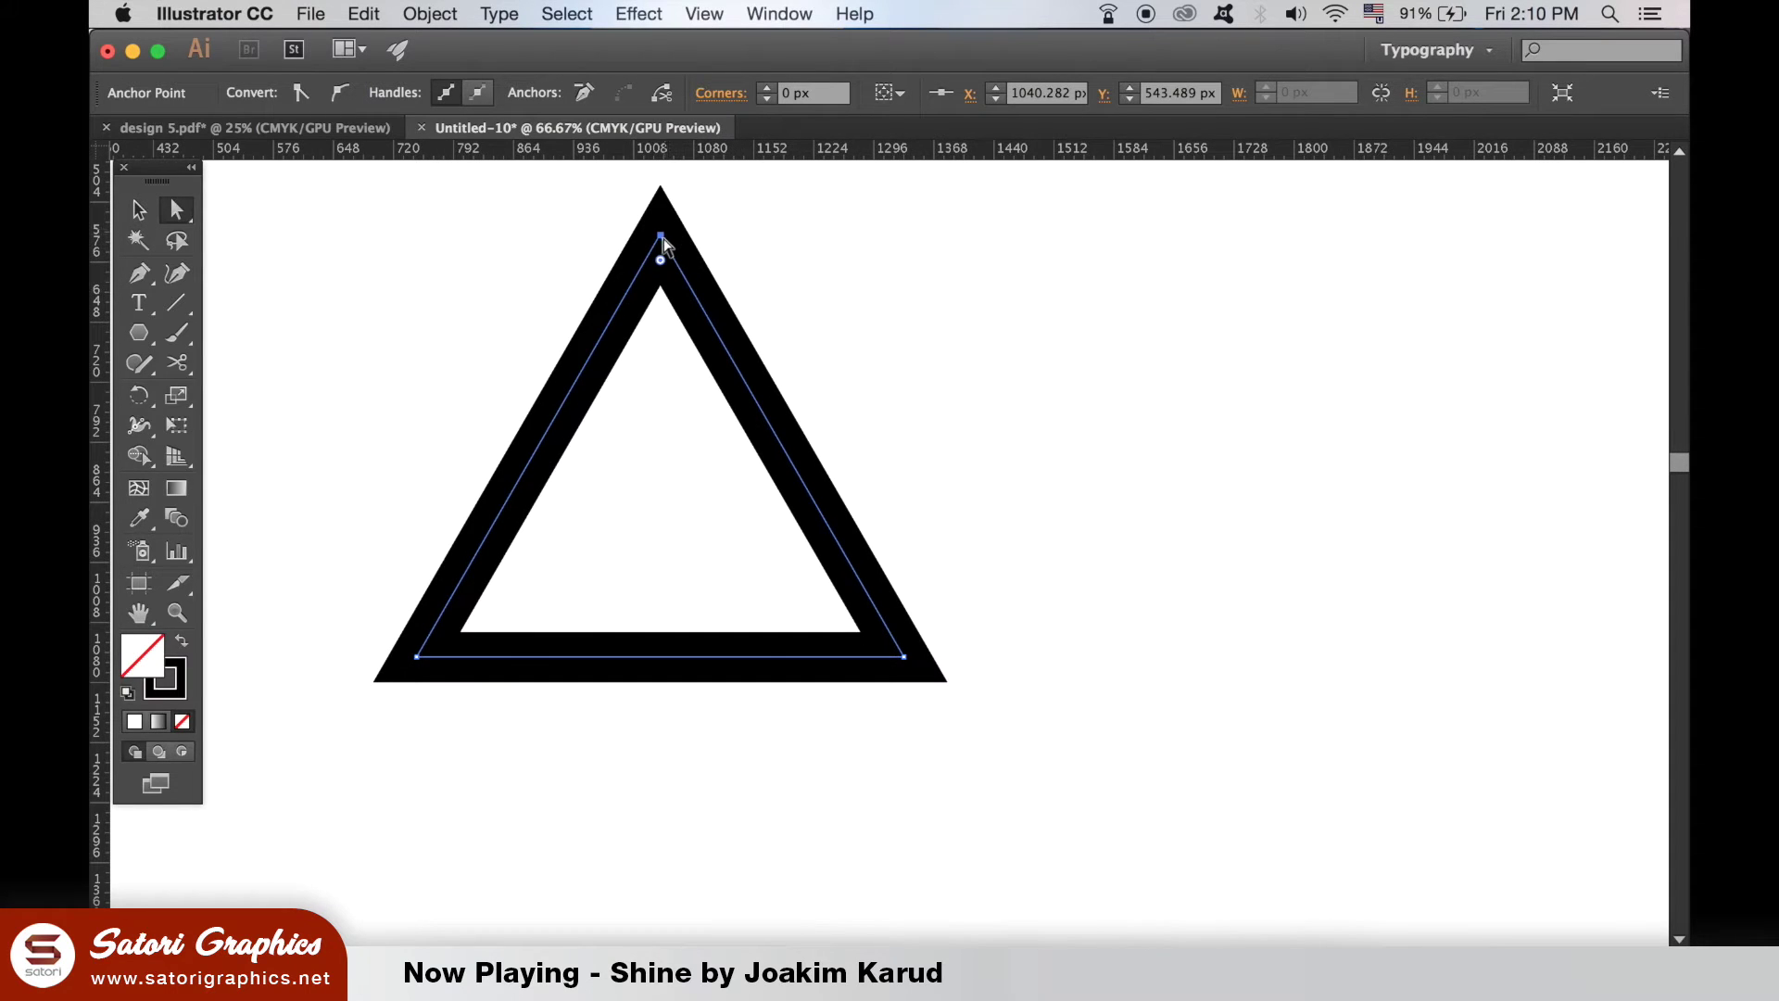
{"action": "left_click_drag", "start_coordinate": [663, 238], "coordinate": [1036, 376]}
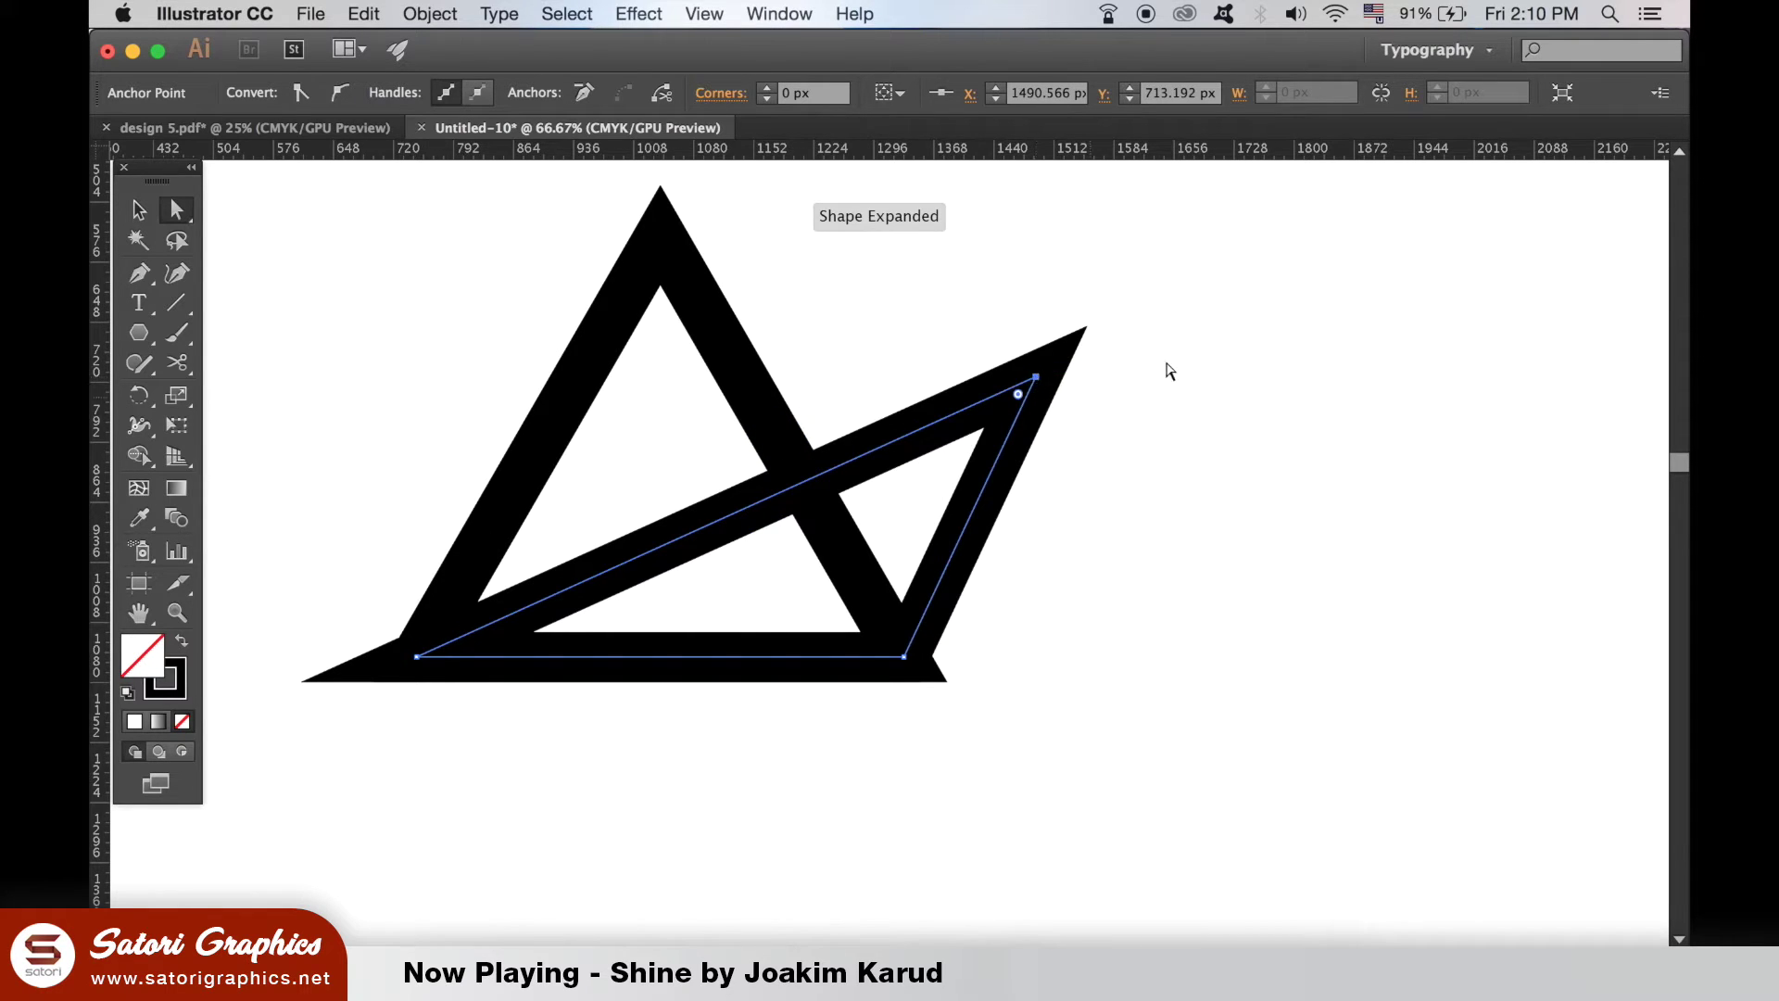
{"action": "left_click_drag", "start_coordinate": [1036, 377], "coordinate": [1063, 404]}
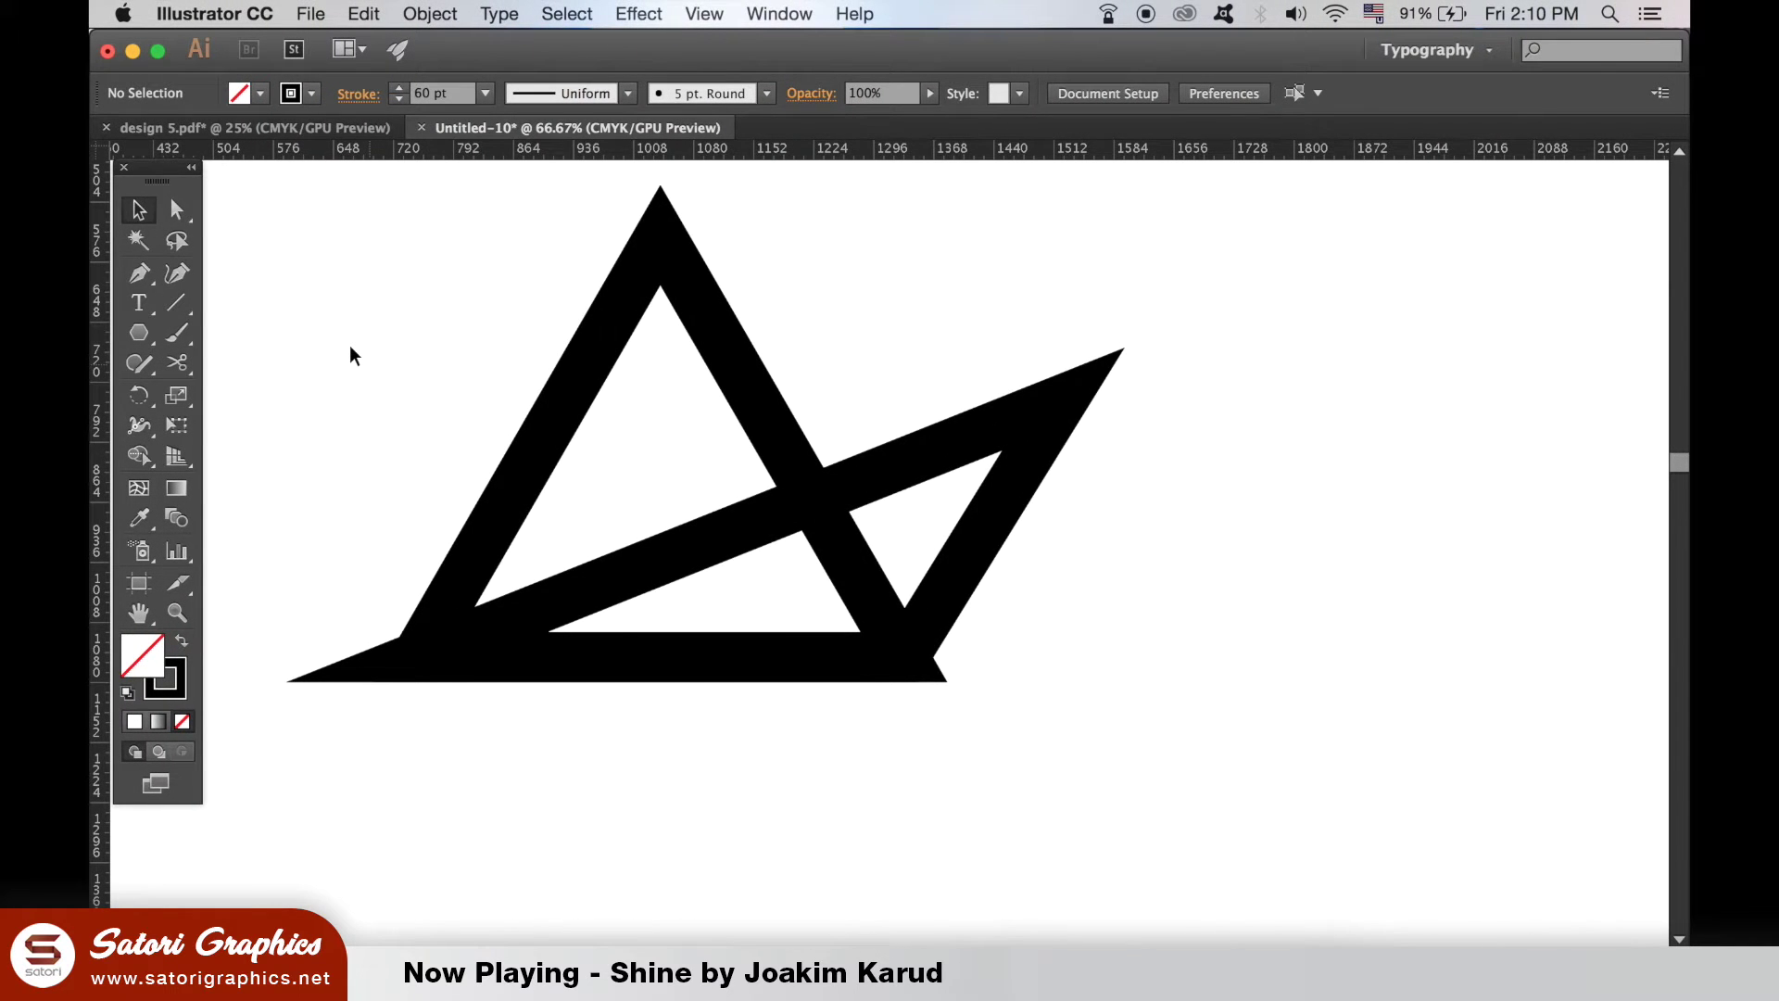
Step: Outline both triangle strokes into filled compound shapes
{"action": "left_click_drag", "start_coordinate": [352, 344], "coordinate": [866, 689]}
{"action": "left_click", "coordinate": [418, 13]}
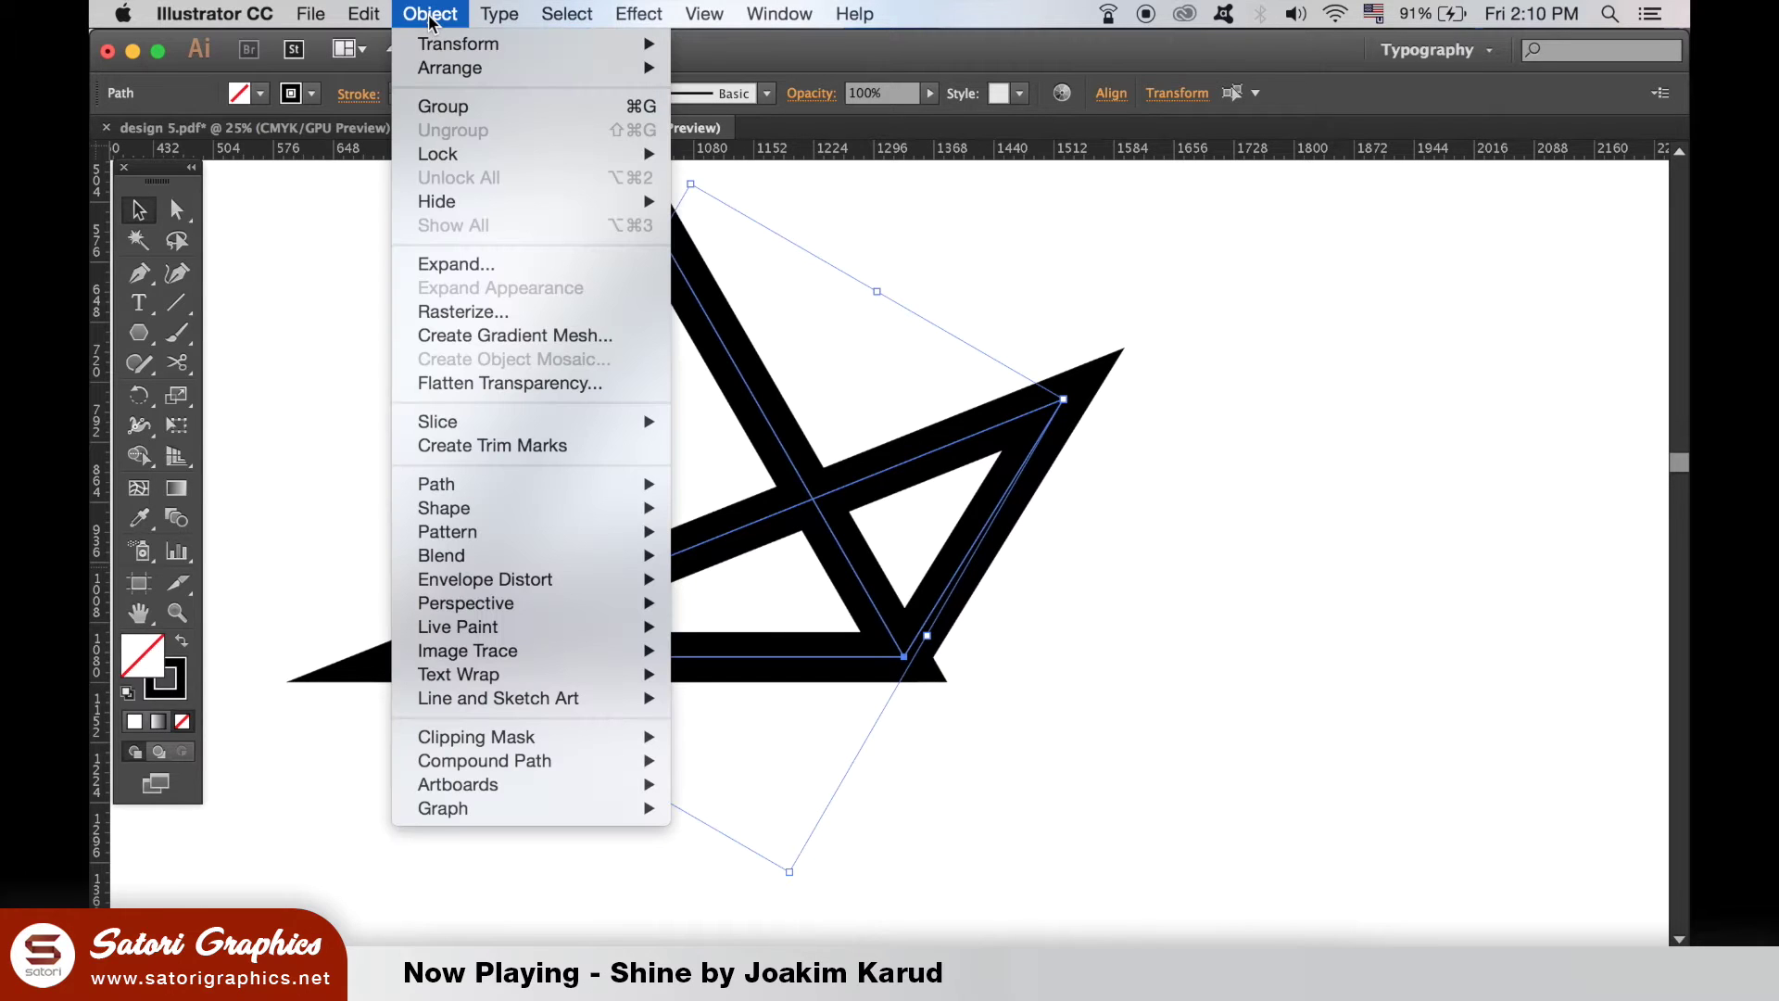
{"action": "mouse_move", "coordinate": [570, 485]}
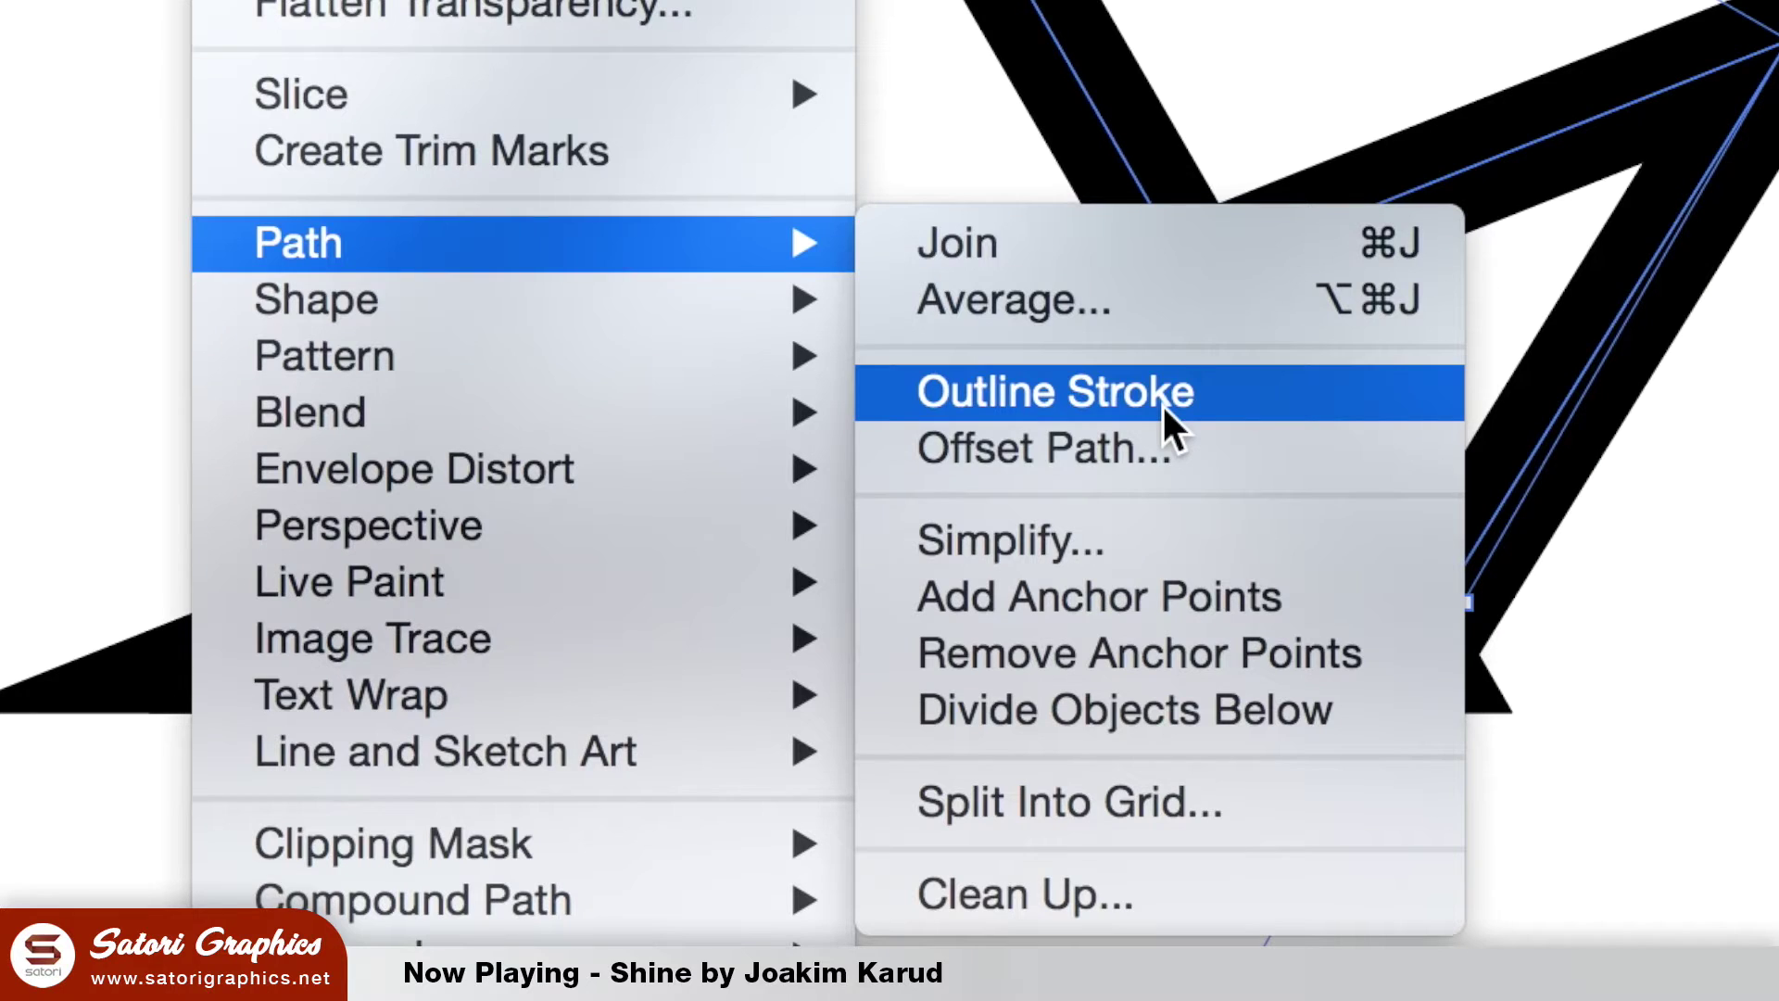
{"action": "left_click", "coordinate": [1162, 398]}
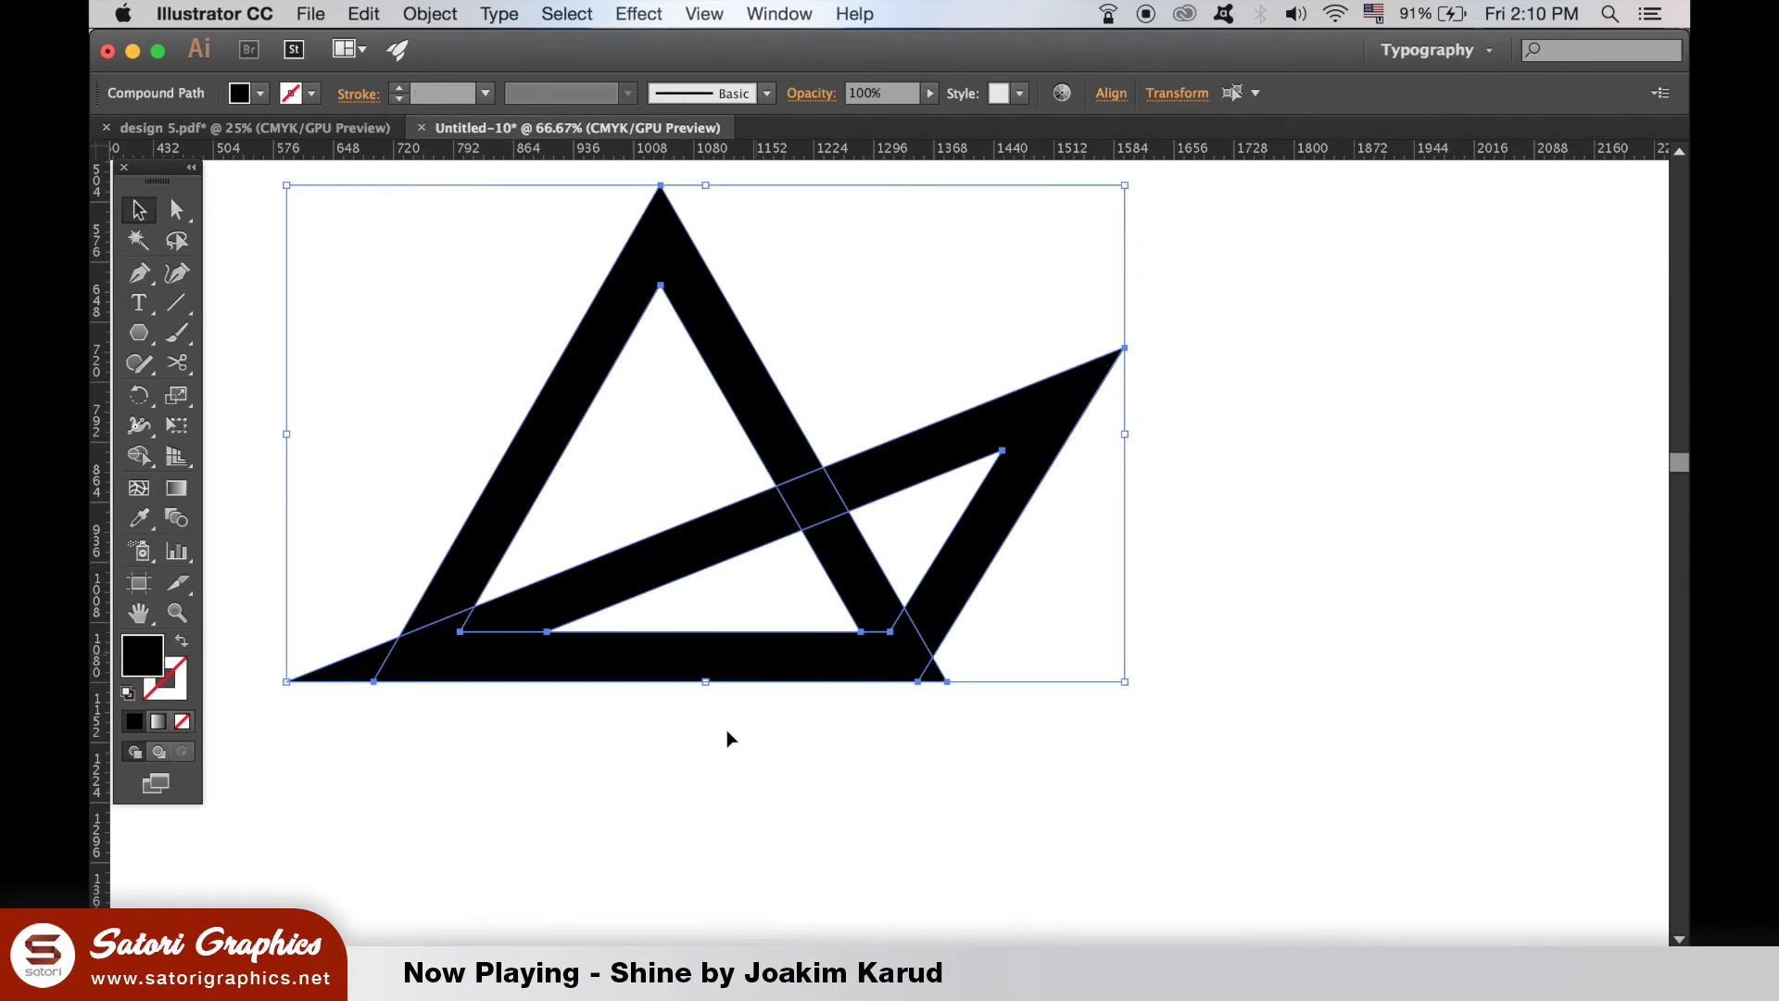
{"action": "left_click", "coordinate": [690, 757]}
Step: Send the slanted compound shape backward behind the triangle
{"action": "left_click", "coordinate": [980, 411]}
{"action": "left_click", "coordinate": [425, 10]}
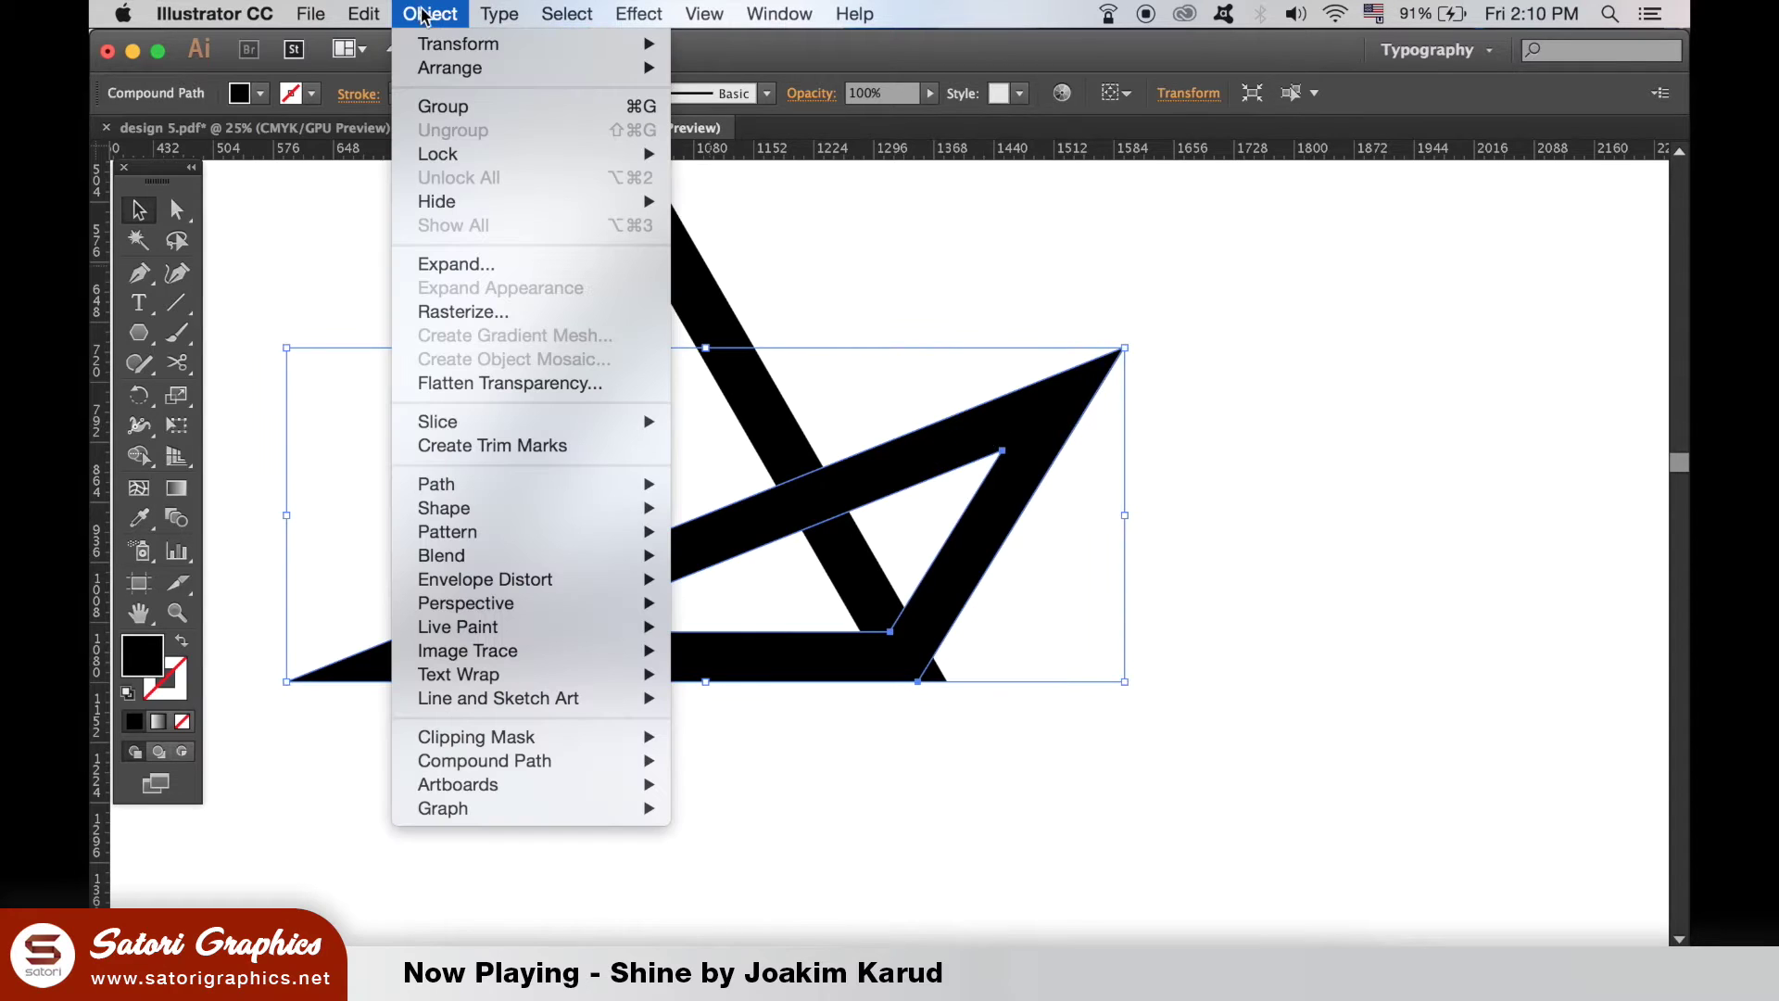
{"action": "mouse_move", "coordinate": [450, 67]}
{"action": "left_click", "coordinate": [757, 140]}
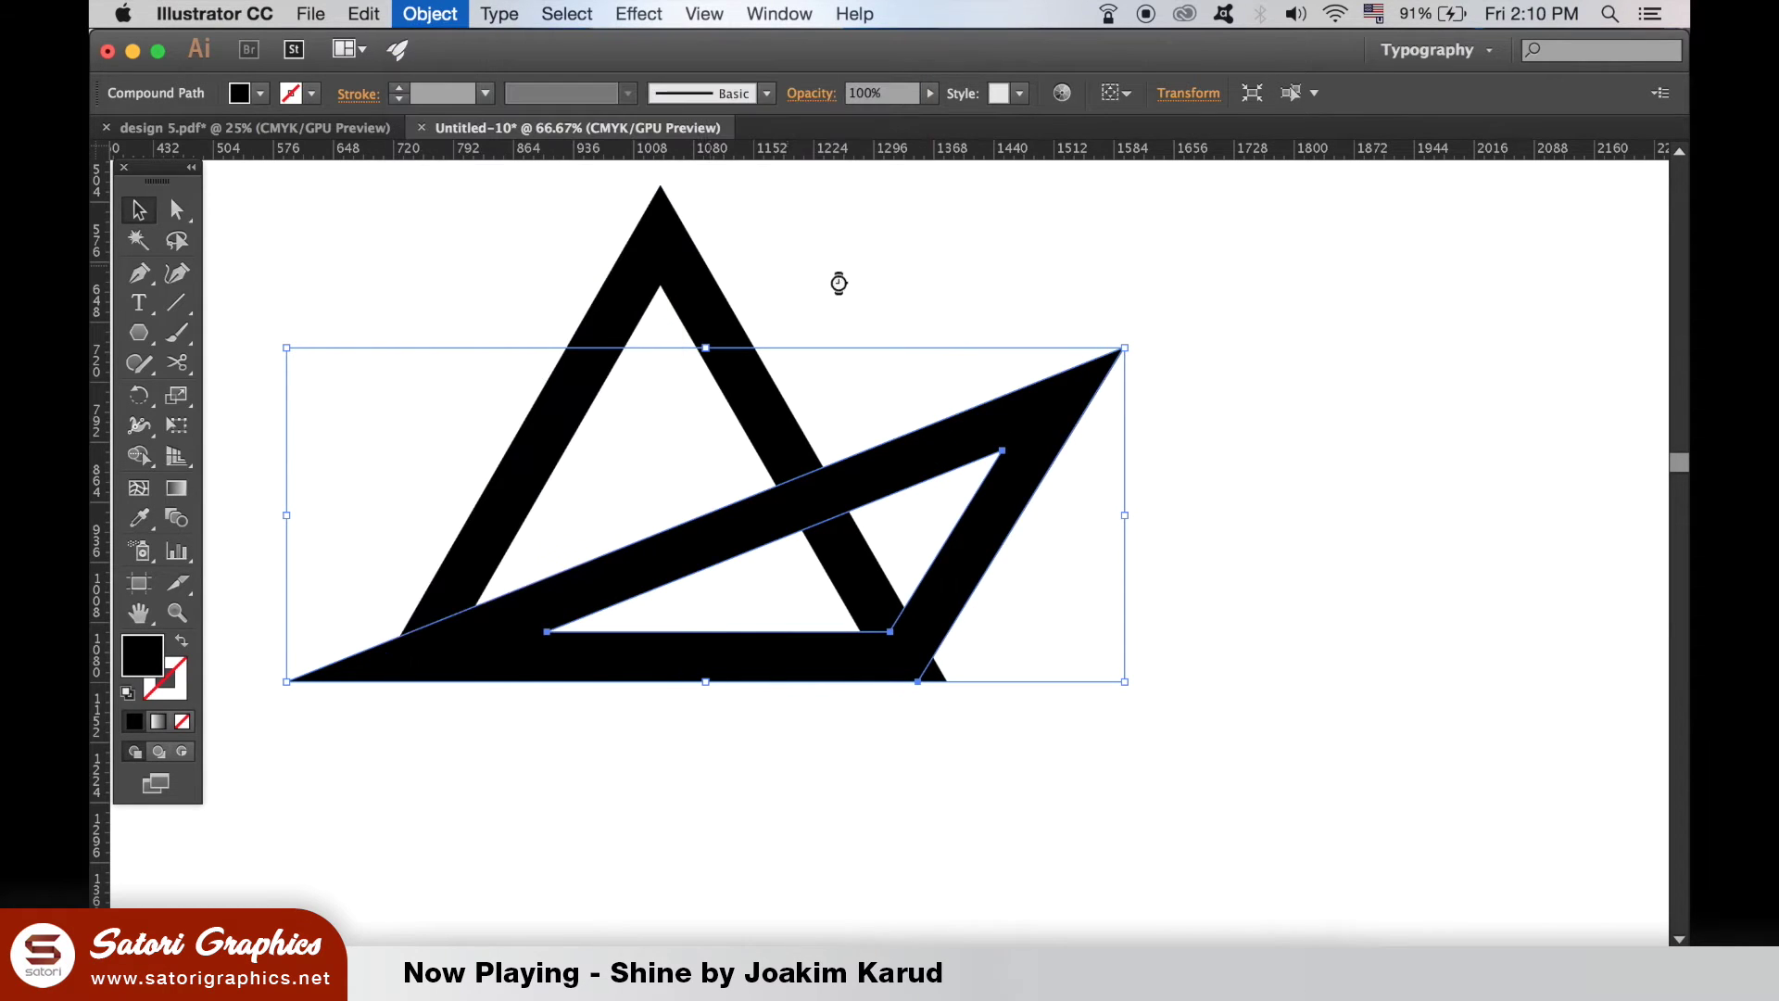
Step: Fill the slanted triangle with a bright magenta from the Color Picker
{"action": "double_click", "coordinate": [143, 660]}
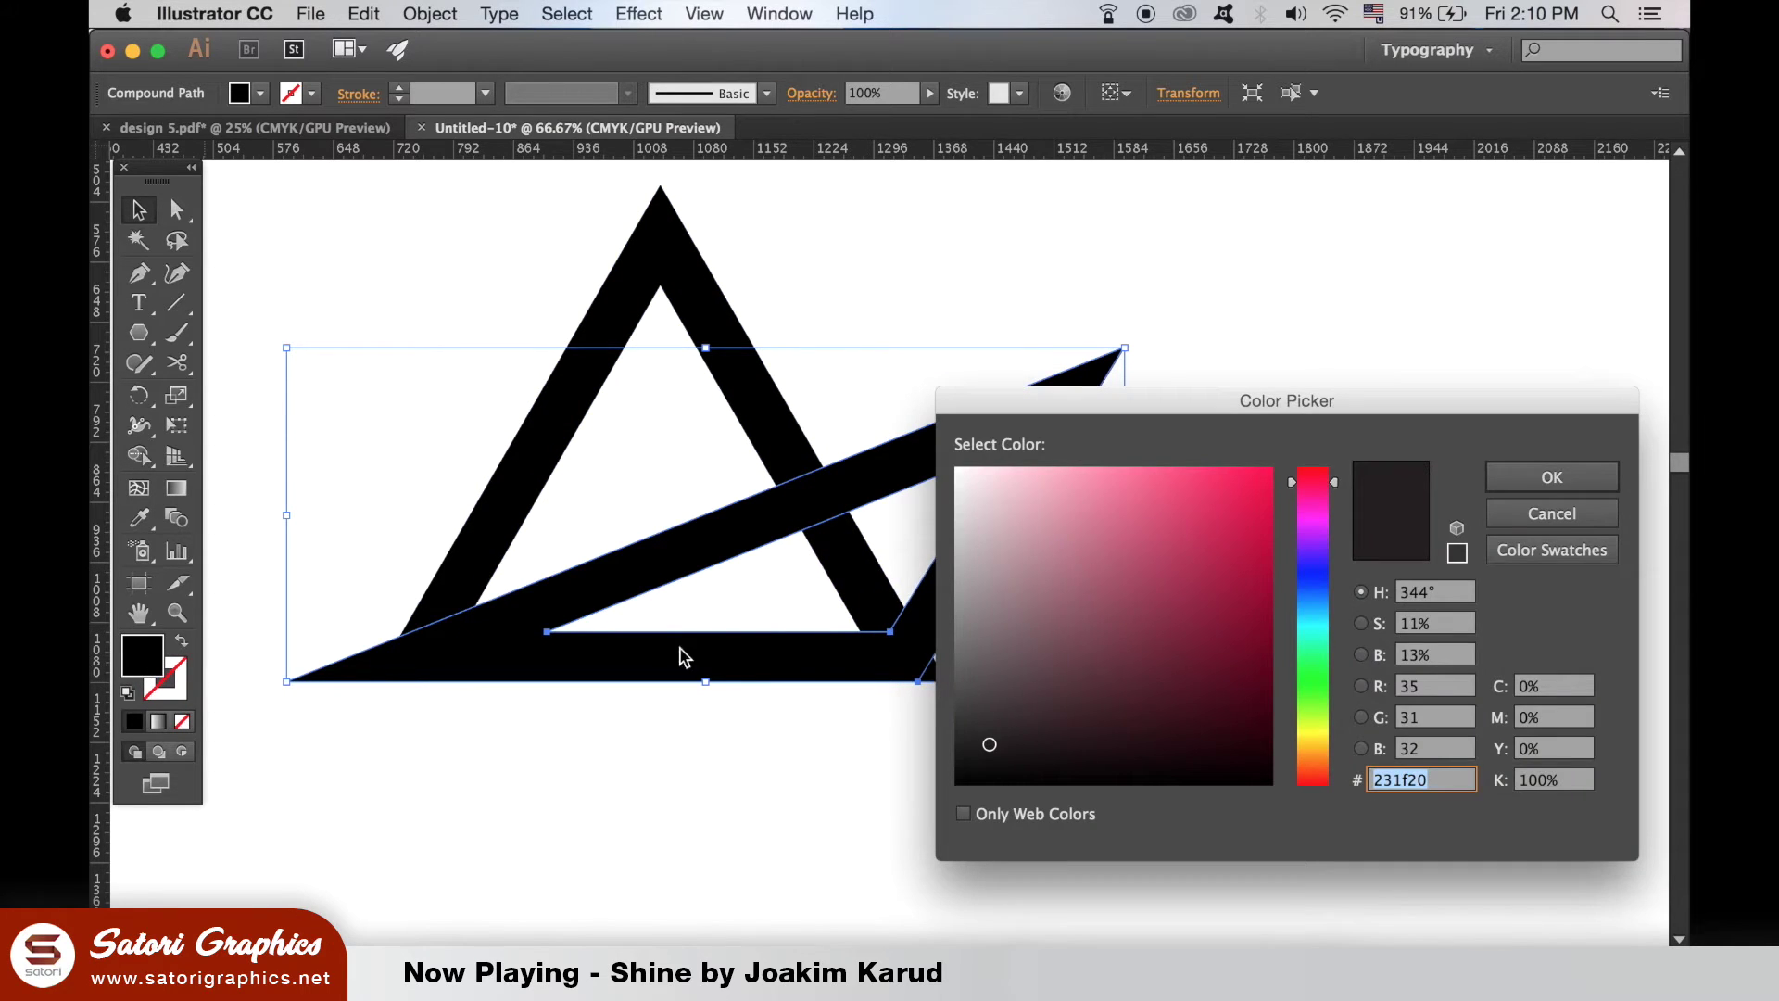
{"action": "left_click", "coordinate": [1323, 524]}
{"action": "left_click", "coordinate": [1239, 485]}
{"action": "left_click", "coordinate": [1502, 483]}
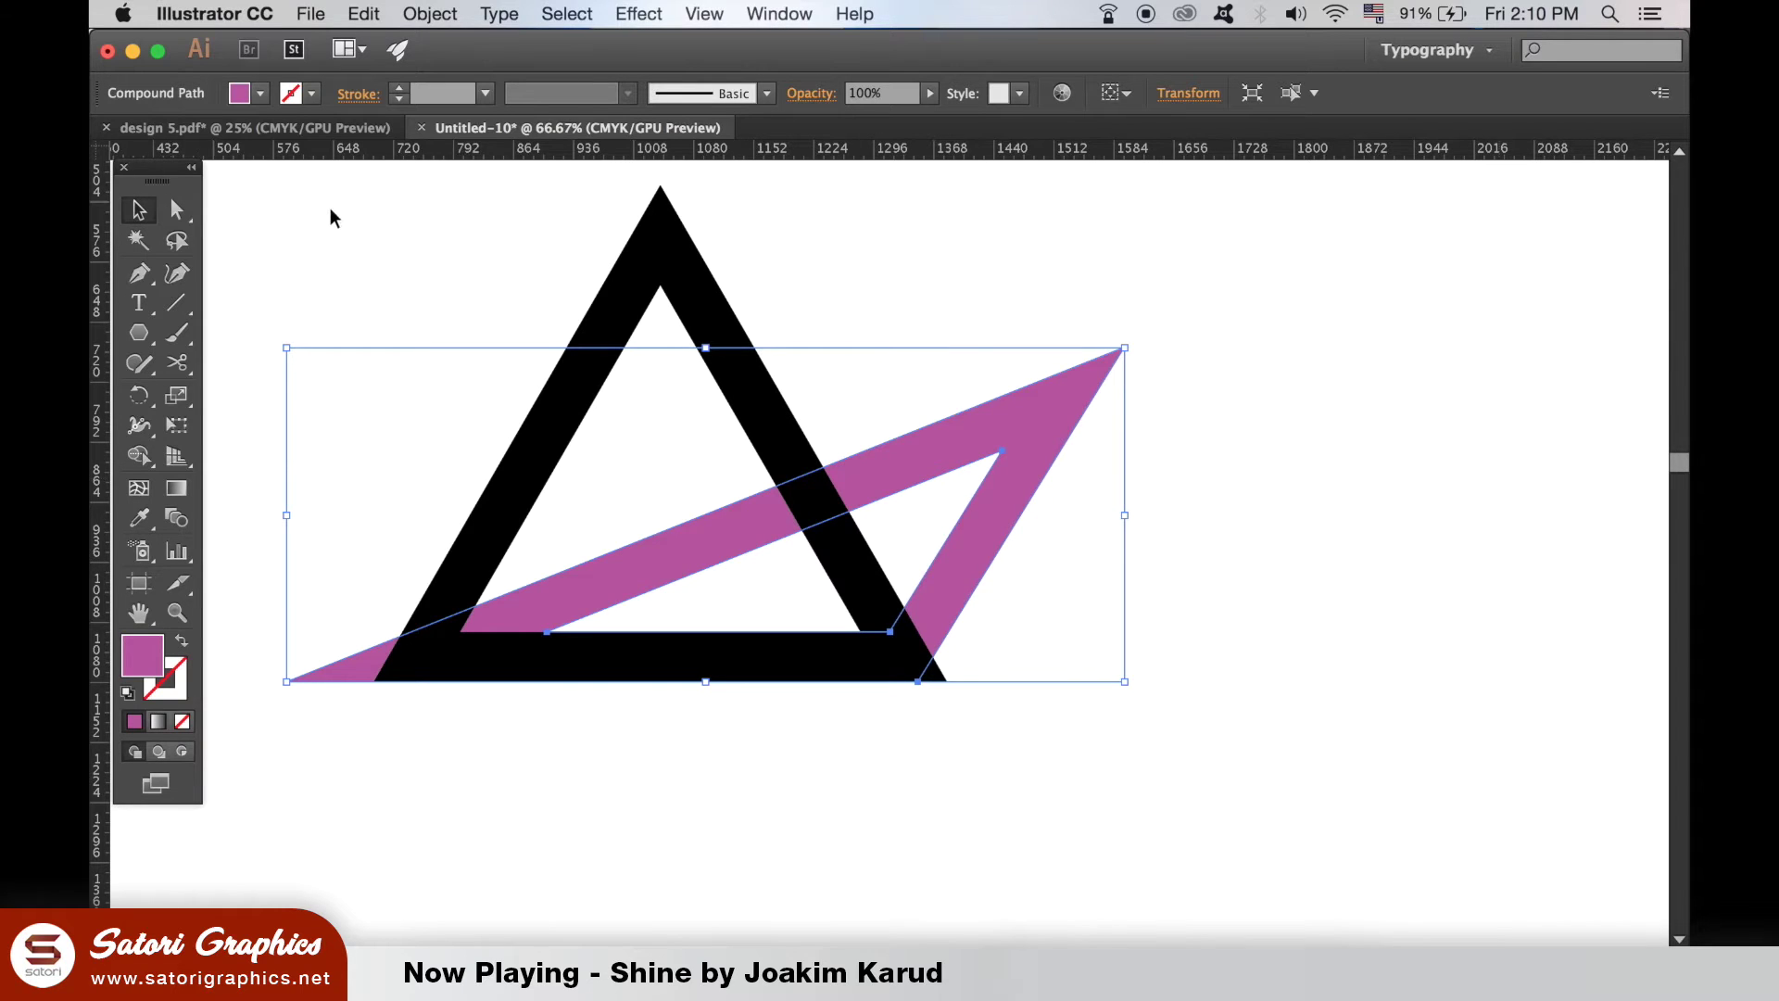
{"action": "left_click", "coordinate": [896, 760]}
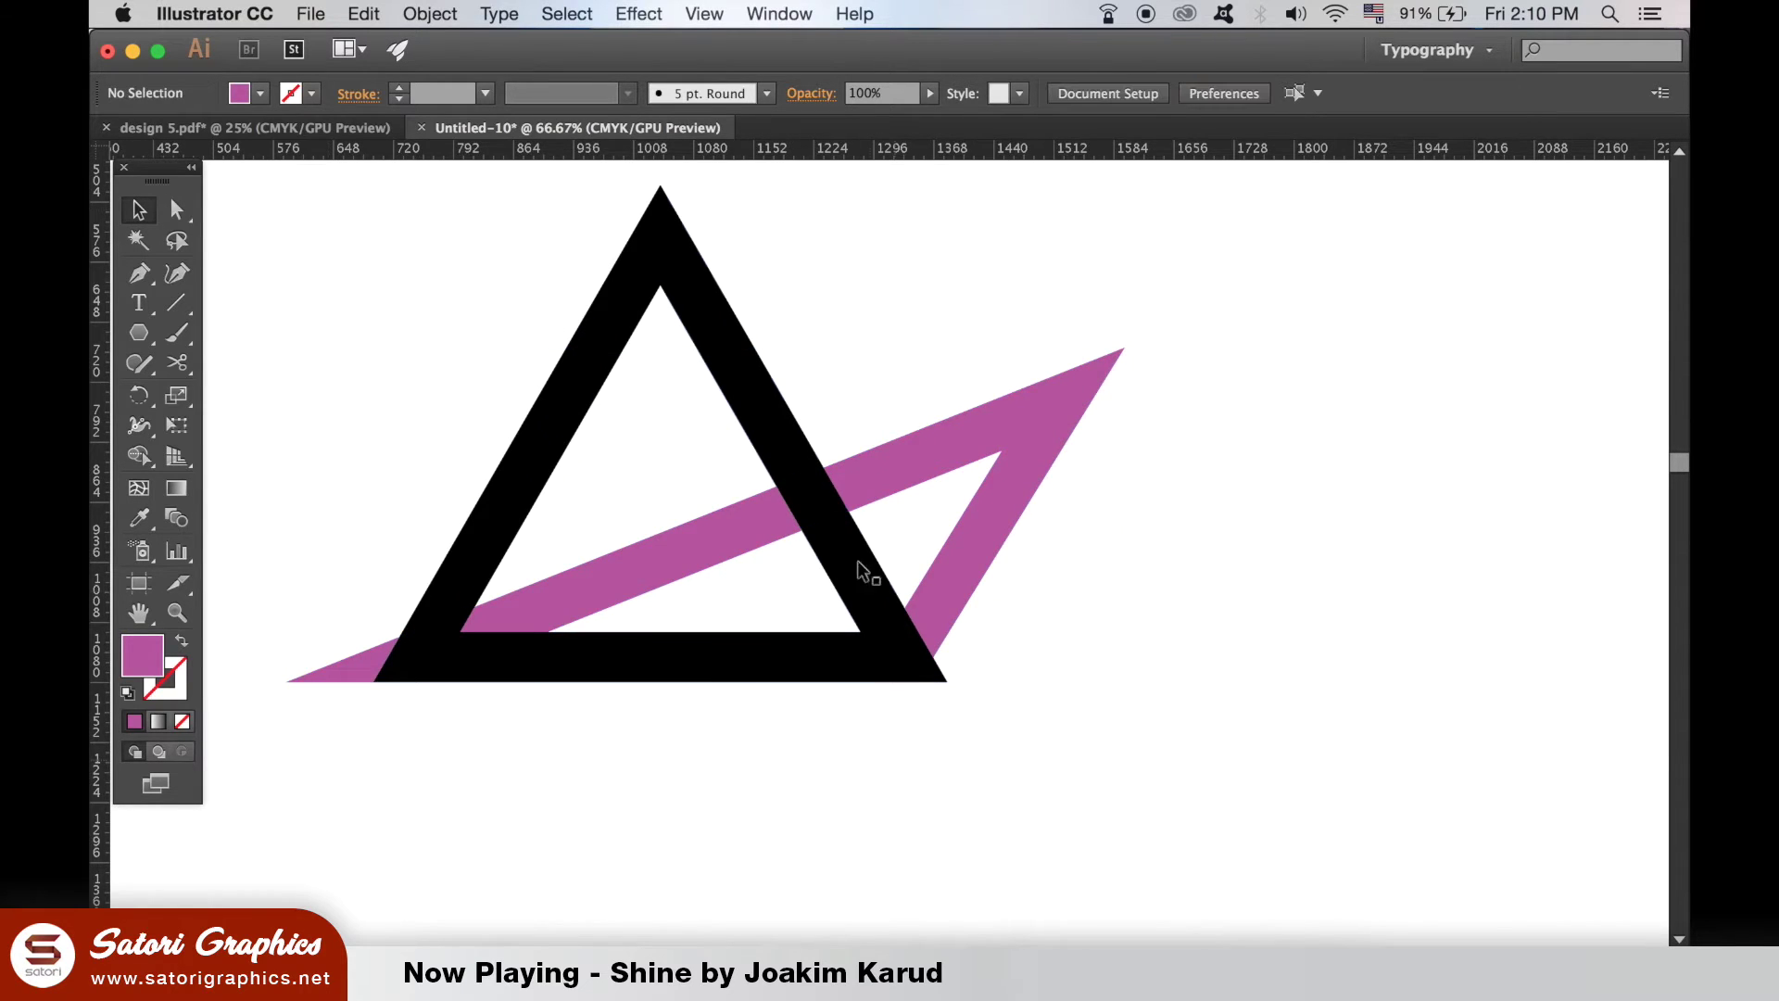
Step: Nudge the magenta triangle two steps right with the arrow keys
{"action": "scroll", "coordinate": [952, 575], "scroll_direction": "up", "scroll_amount": 2}
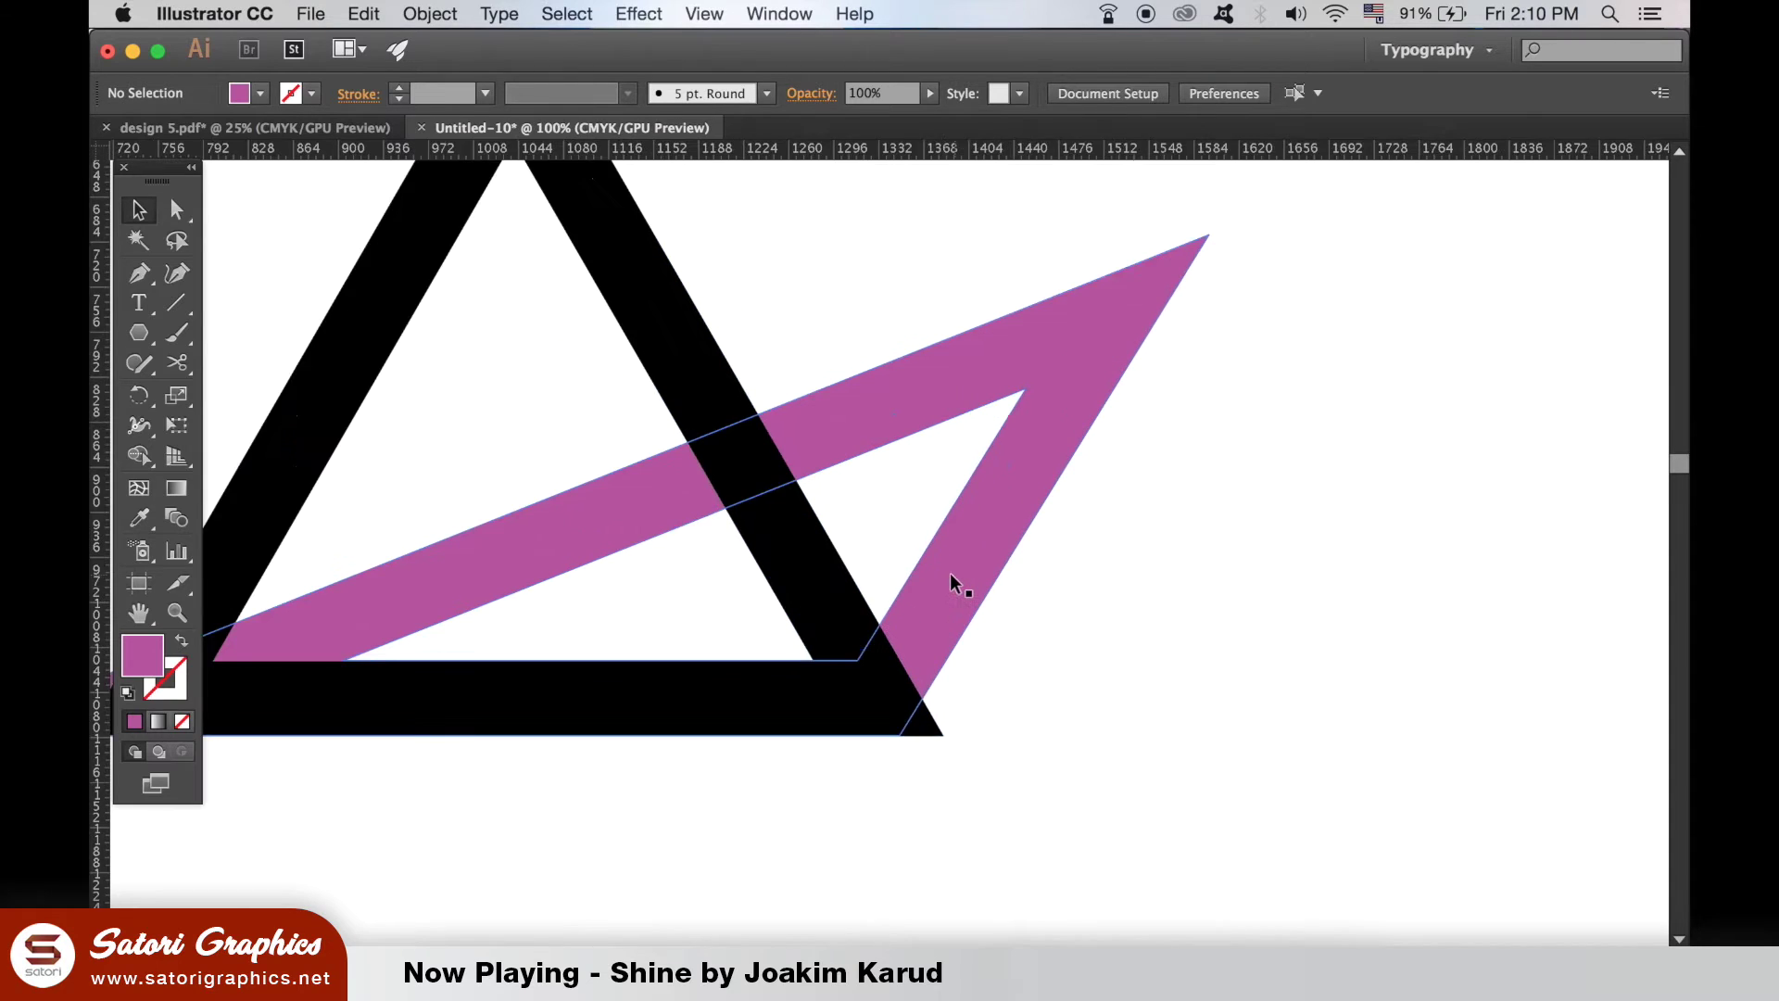
{"action": "left_click", "coordinate": [963, 592]}
{"action": "key", "text": "Right"}
{"action": "key", "text": "Right"}
{"action": "key", "text": "Right"}
{"action": "key", "text": "Right"}
{"action": "key", "text": "Right"}
{"action": "key", "text": "Right"}
{"action": "key", "text": "Right"}
{"action": "key", "text": "Right"}
{"action": "key", "text": "Right"}
{"action": "key", "text": "Right"}
{"action": "key", "text": "Right"}
{"action": "key", "text": "Right"}
{"action": "key", "text": "Right"}
{"action": "key", "text": "Right"}
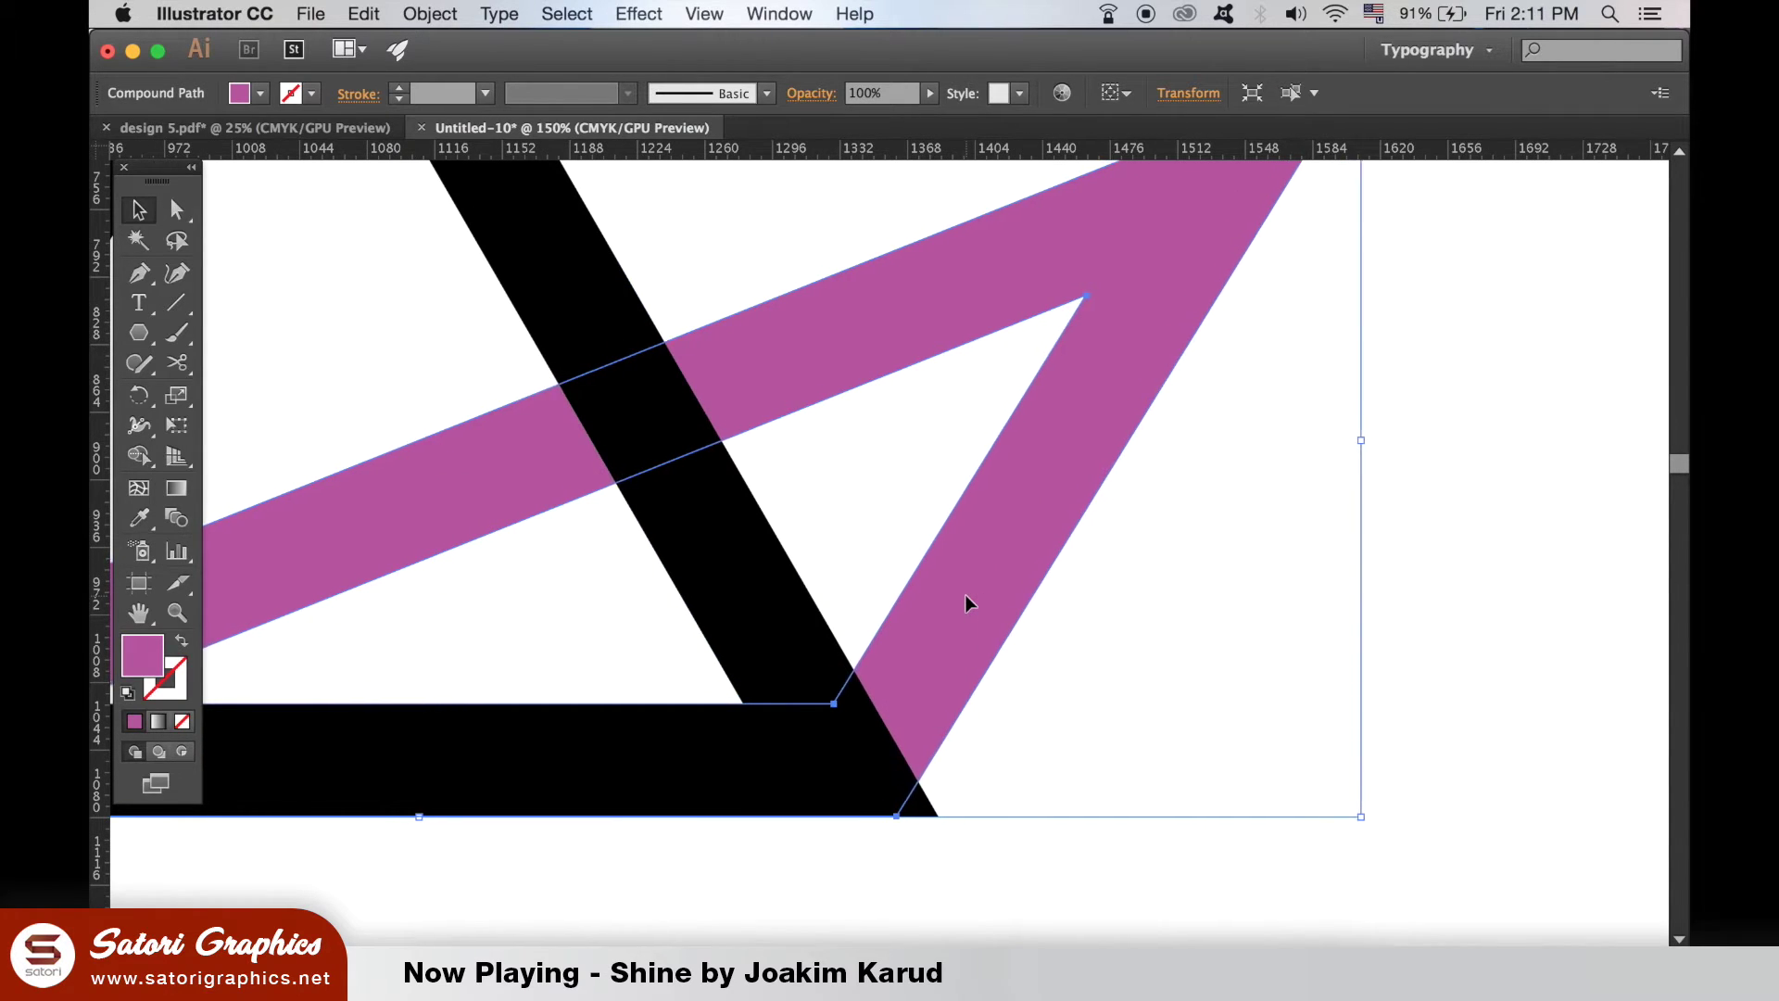
{"action": "key", "text": "Right"}
{"action": "key", "text": "Right"}
{"action": "key", "text": "Right"}
{"action": "key", "text": "Right"}
{"action": "key", "text": "Right"}
{"action": "key", "text": "Right"}
{"action": "key", "text": "Right"}
{"action": "key", "text": "Right"}
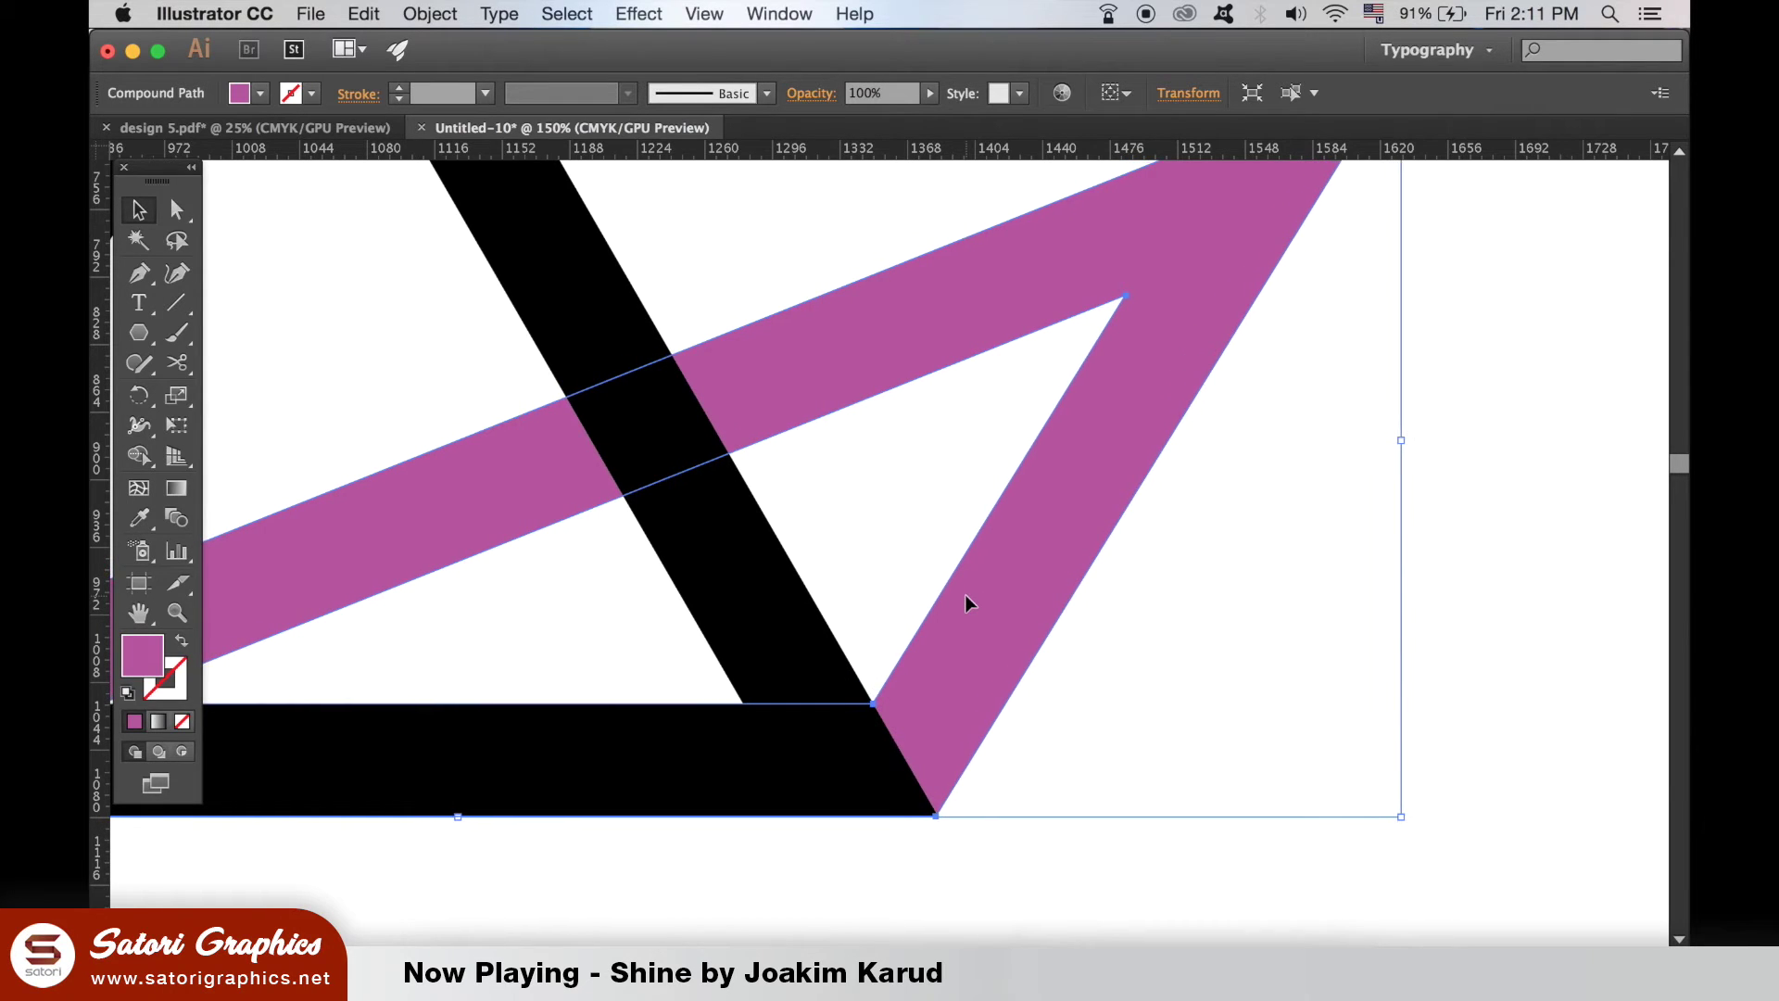
Step: Zoom in and nudge the bottom corner left to meet the black triangle's corner
{"action": "left_click_drag", "start_coordinate": [981, 784], "coordinate": [932, 563]}
{"action": "scroll", "coordinate": [898, 448], "scroll_direction": "down", "scroll_amount": 5}
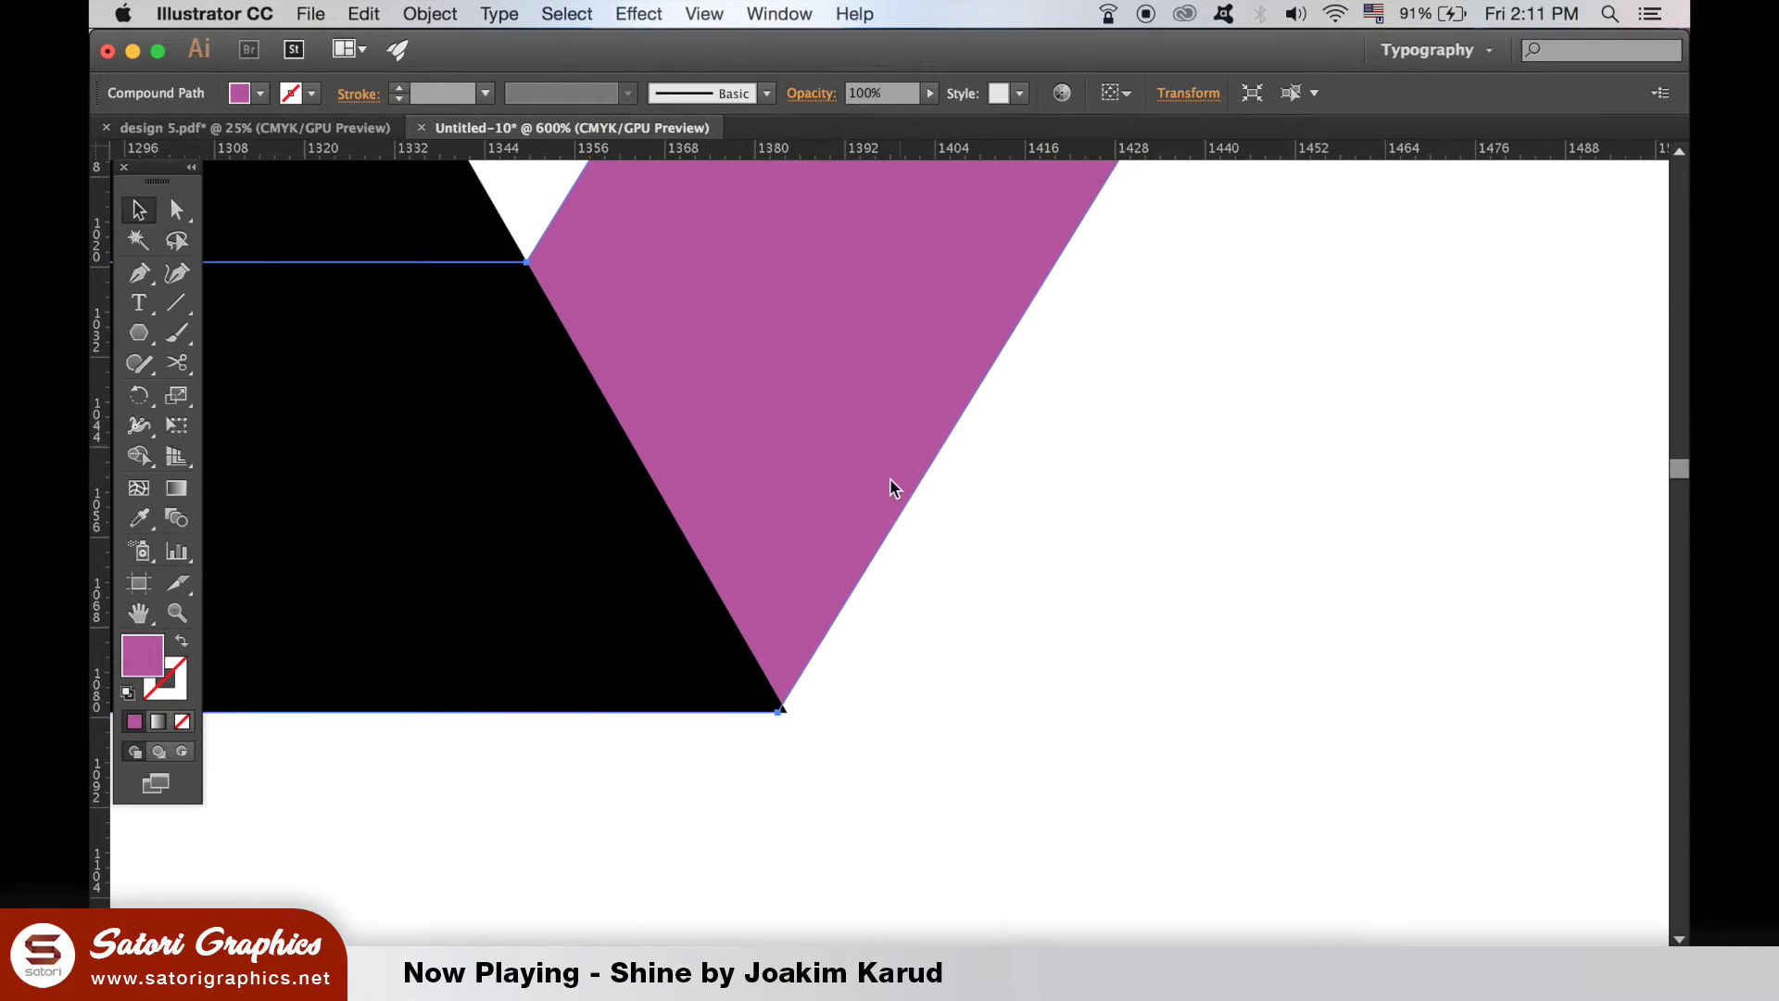
{"action": "scroll", "coordinate": [866, 527], "scroll_direction": "up", "scroll_amount": 2}
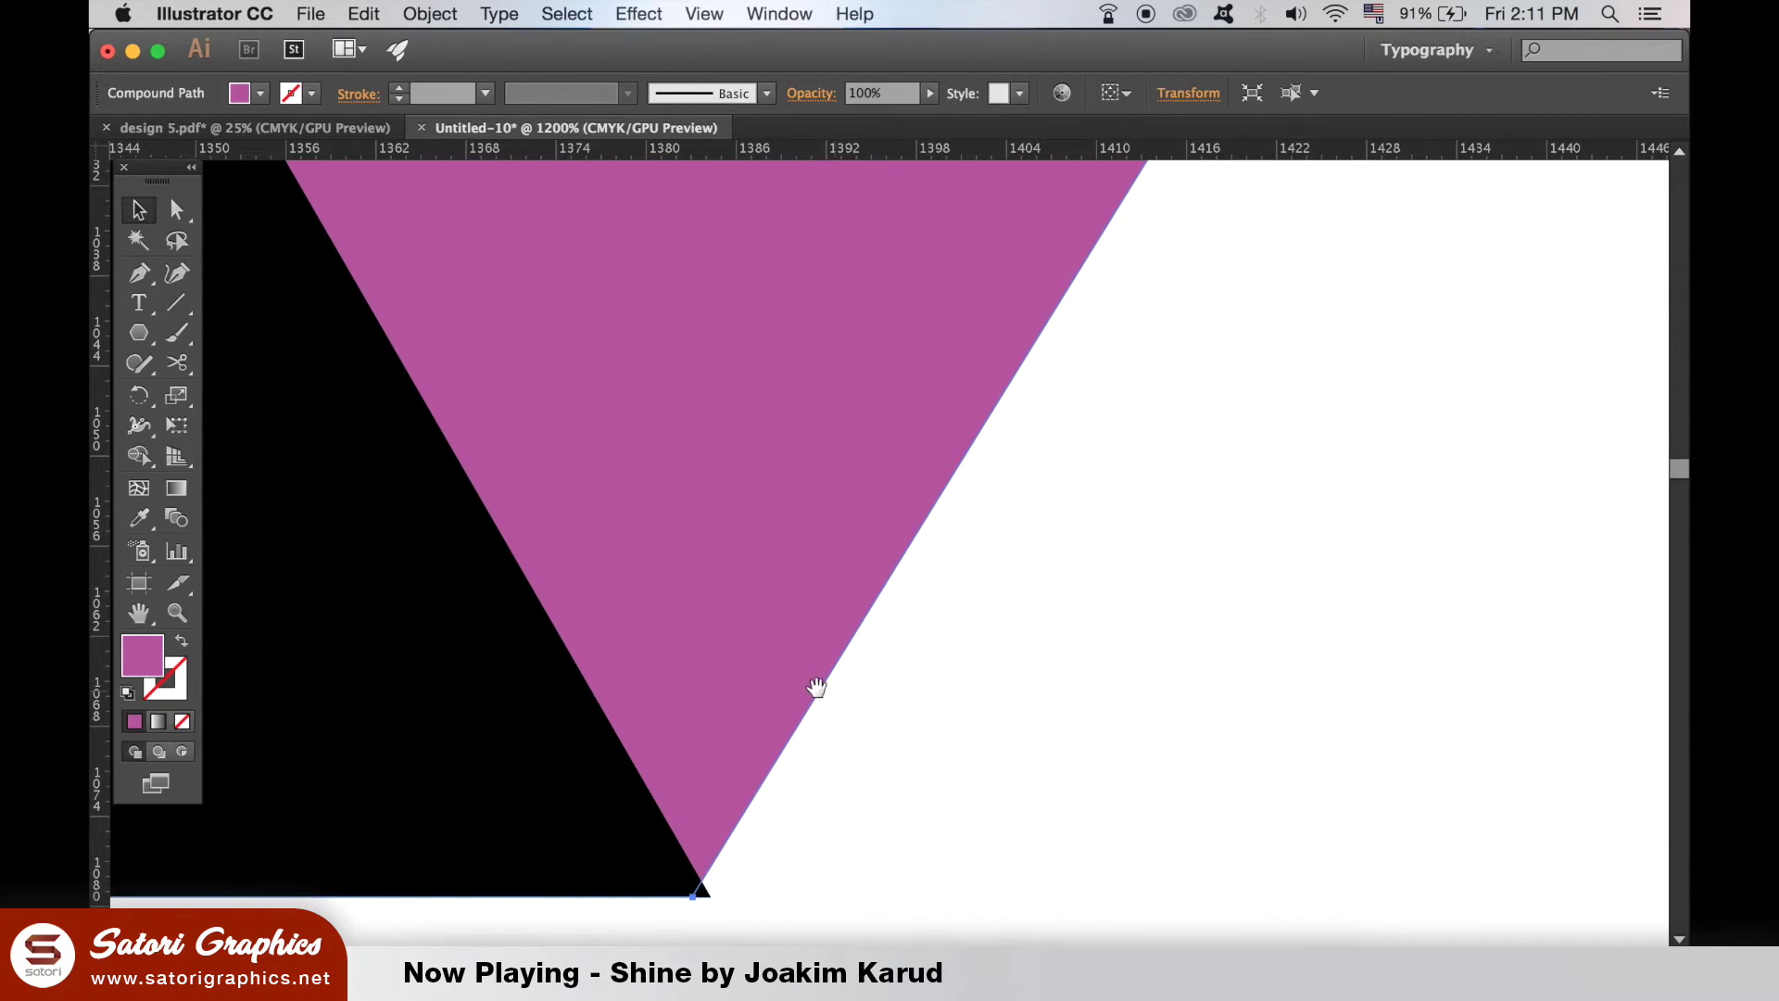
{"action": "scroll", "coordinate": [837, 497], "scroll_direction": "down", "scroll_amount": 5}
{"action": "scroll", "coordinate": [840, 522], "scroll_direction": "left", "scroll_amount": 1}
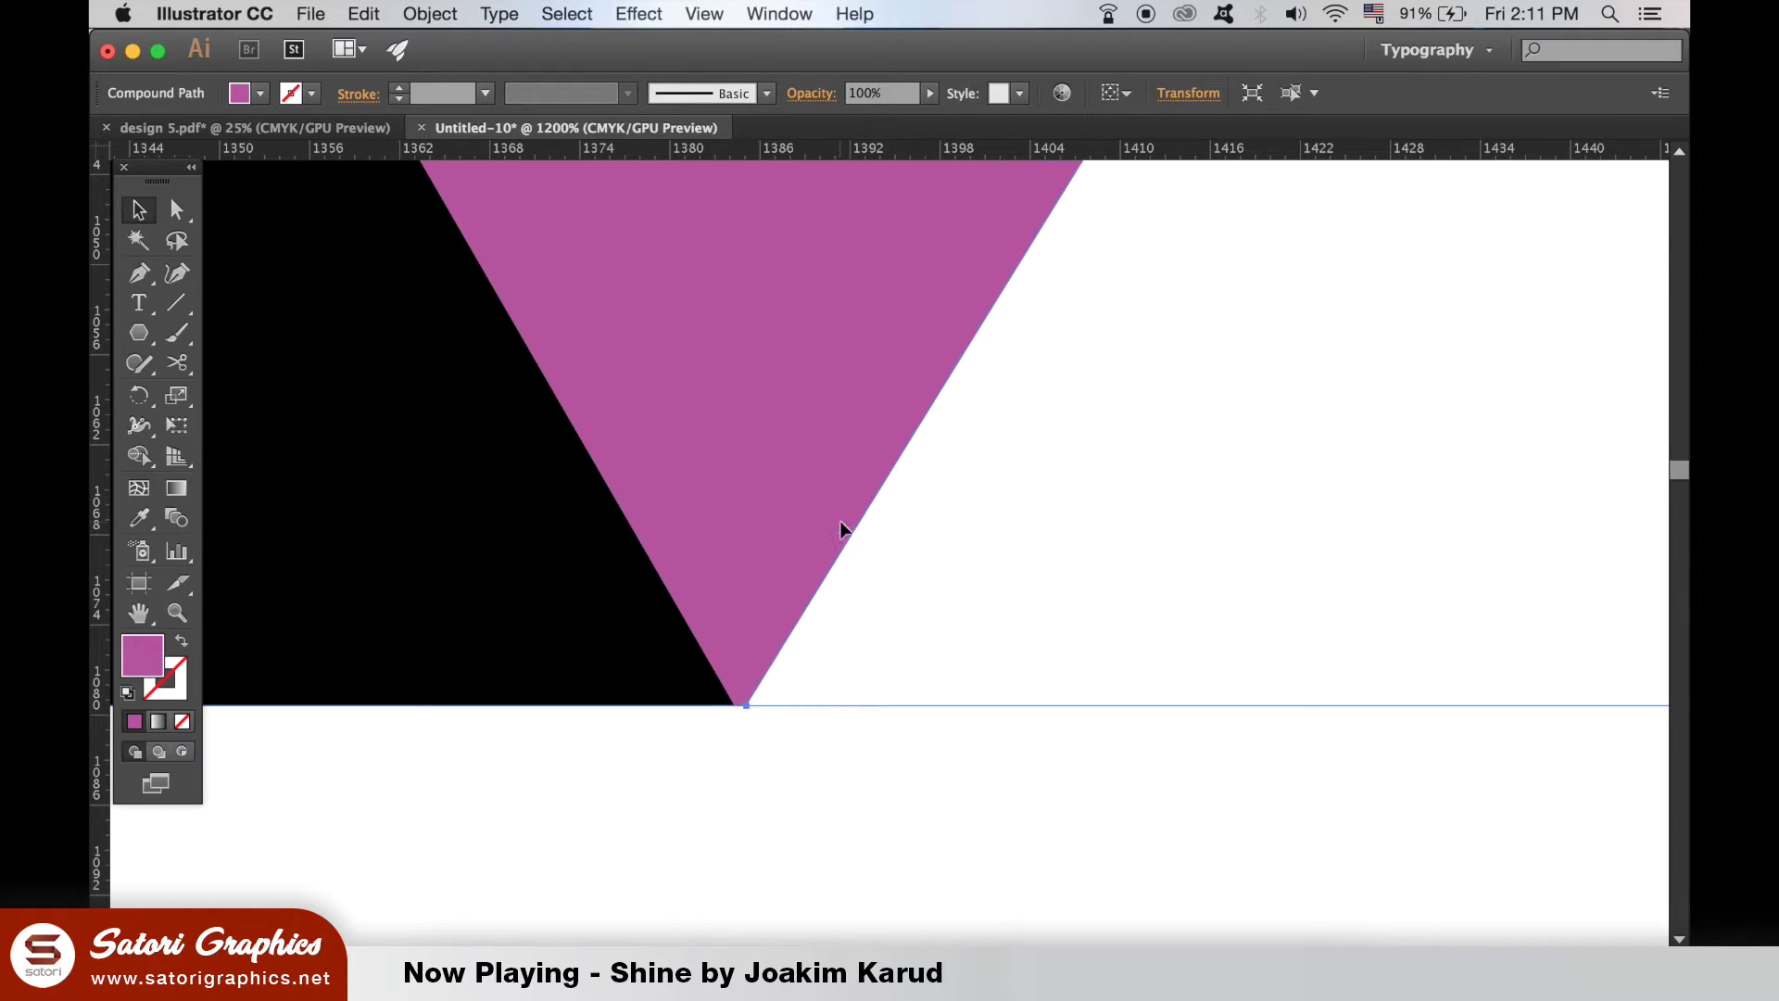
{"action": "key", "text": "Left"}
{"action": "left_click", "coordinate": [845, 713]}
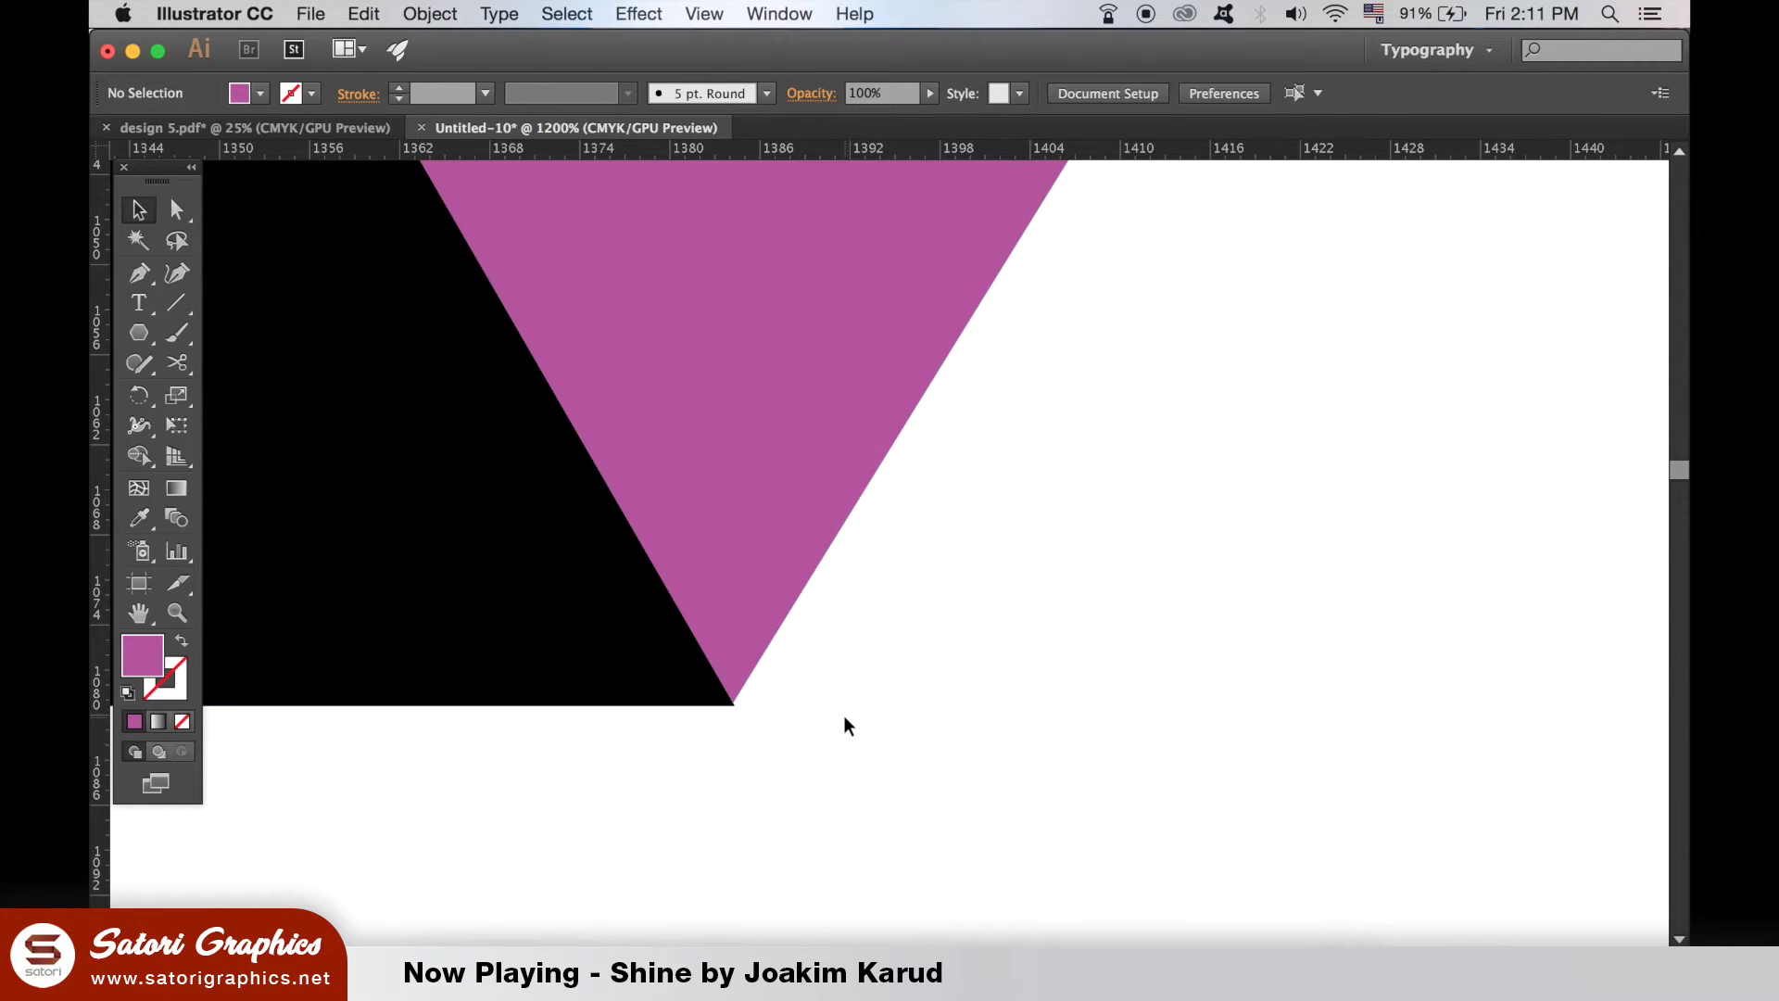
{"action": "scroll", "coordinate": [843, 715], "scroll_direction": "down", "scroll_amount": 3}
{"action": "scroll", "coordinate": [843, 716], "scroll_direction": "down", "scroll_amount": 4}
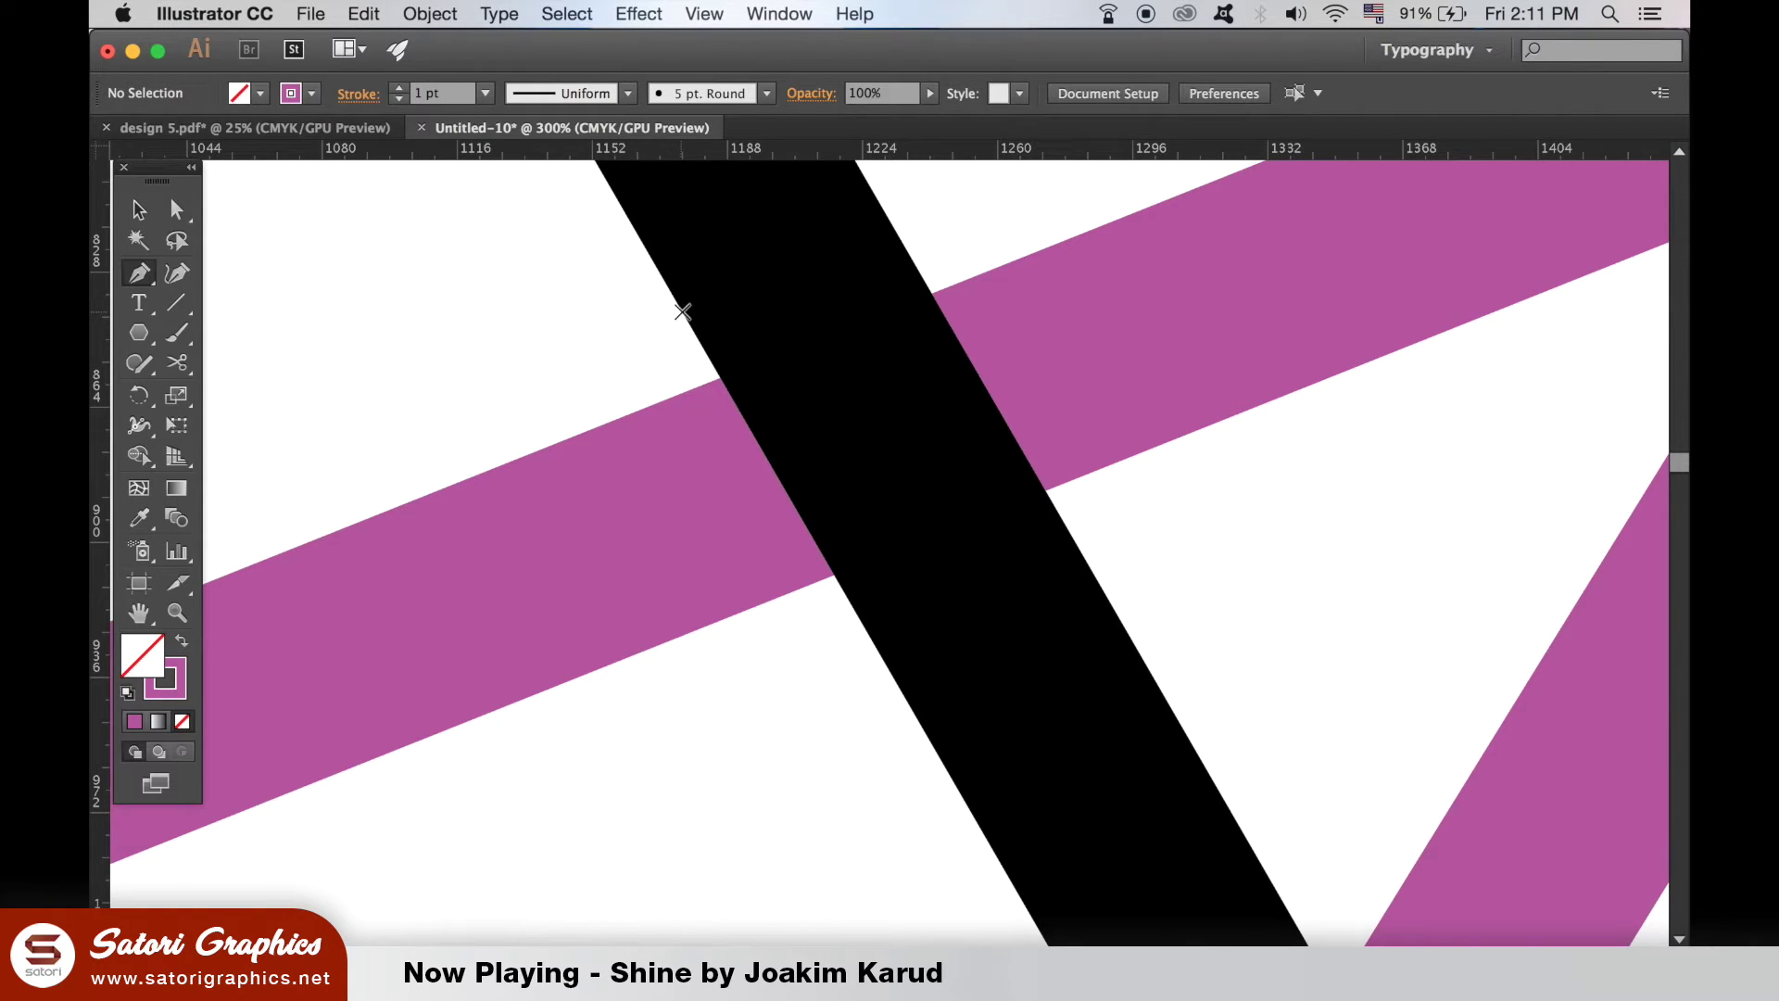
Step: Draw a closed four-point patch across the crossing, filled magenta with no stroke
{"action": "left_click", "coordinate": [682, 312]}
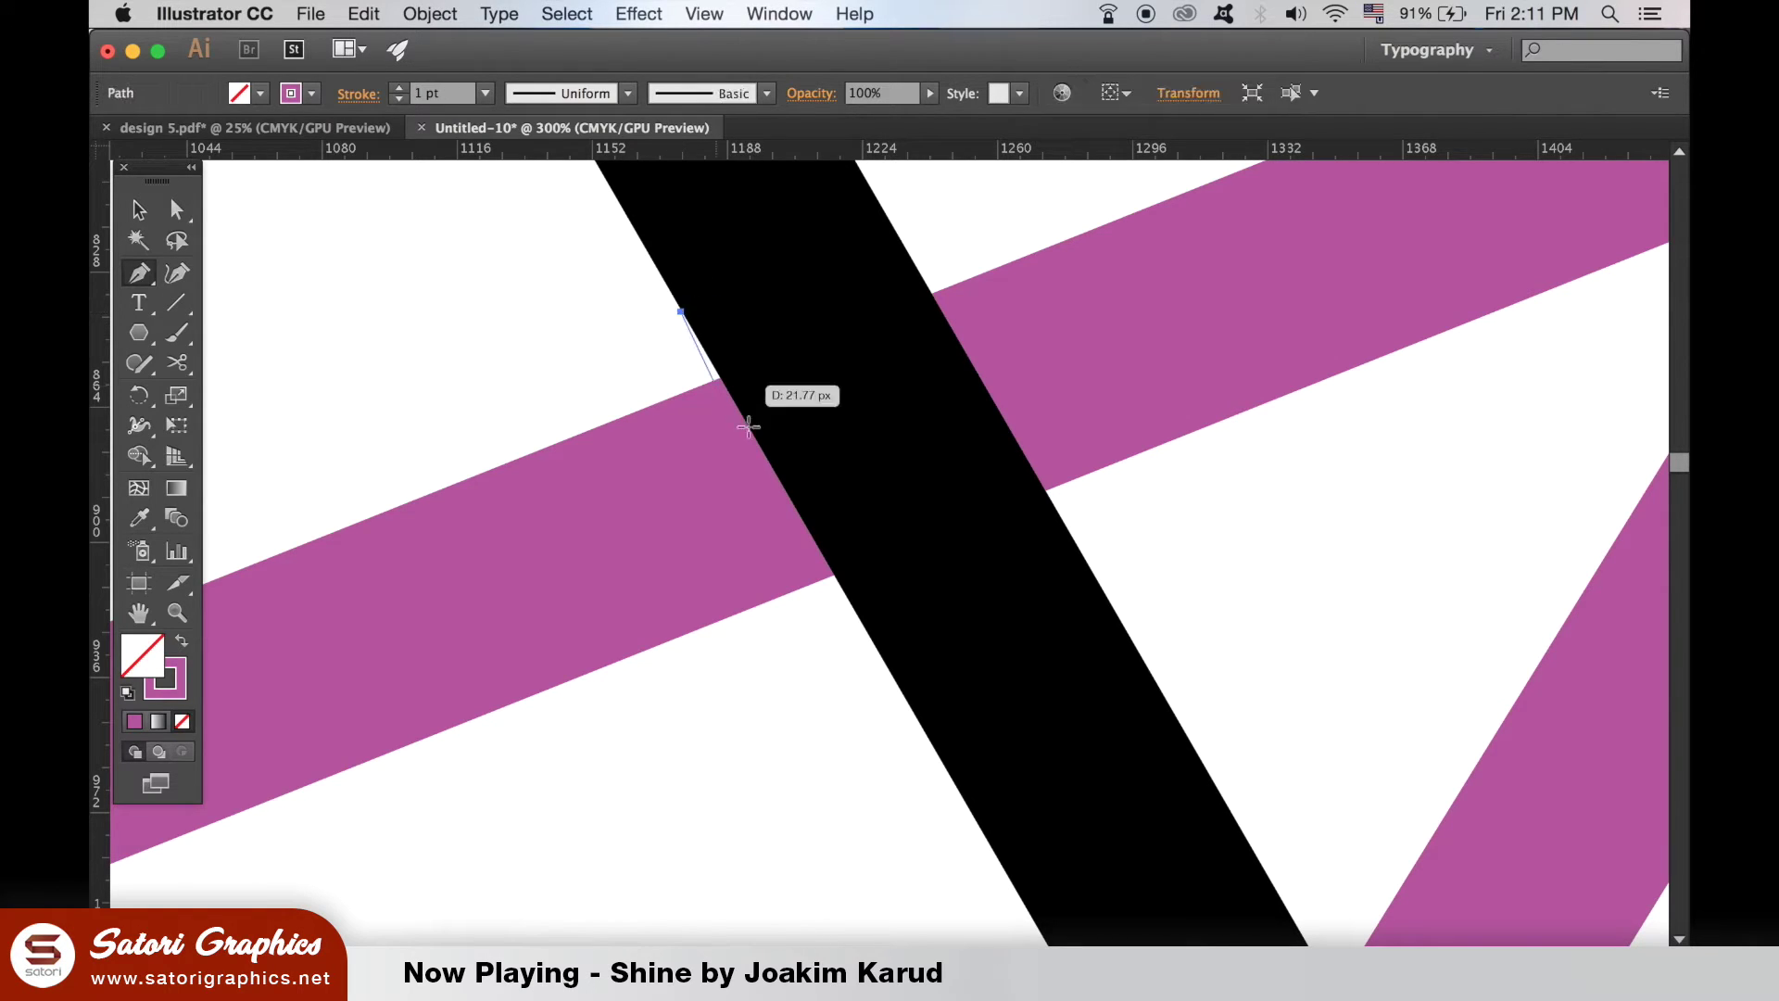
{"action": "left_click", "coordinate": [868, 636]}
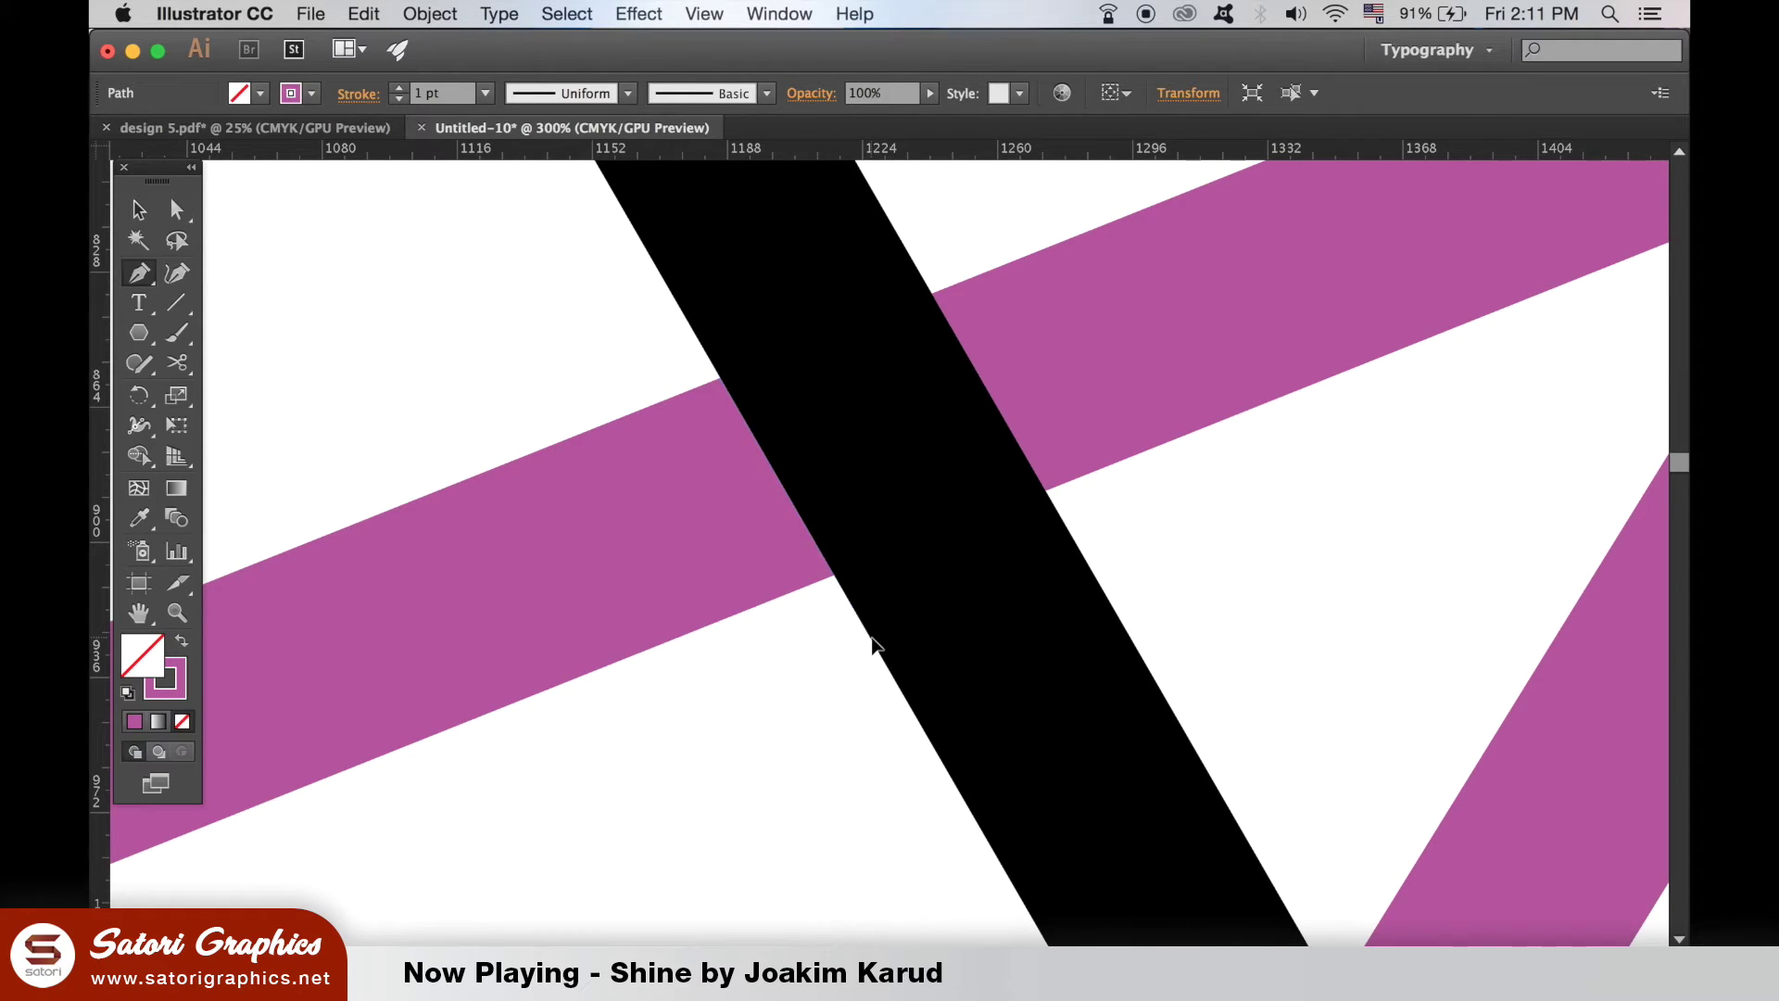
{"action": "left_click", "coordinate": [728, 701]}
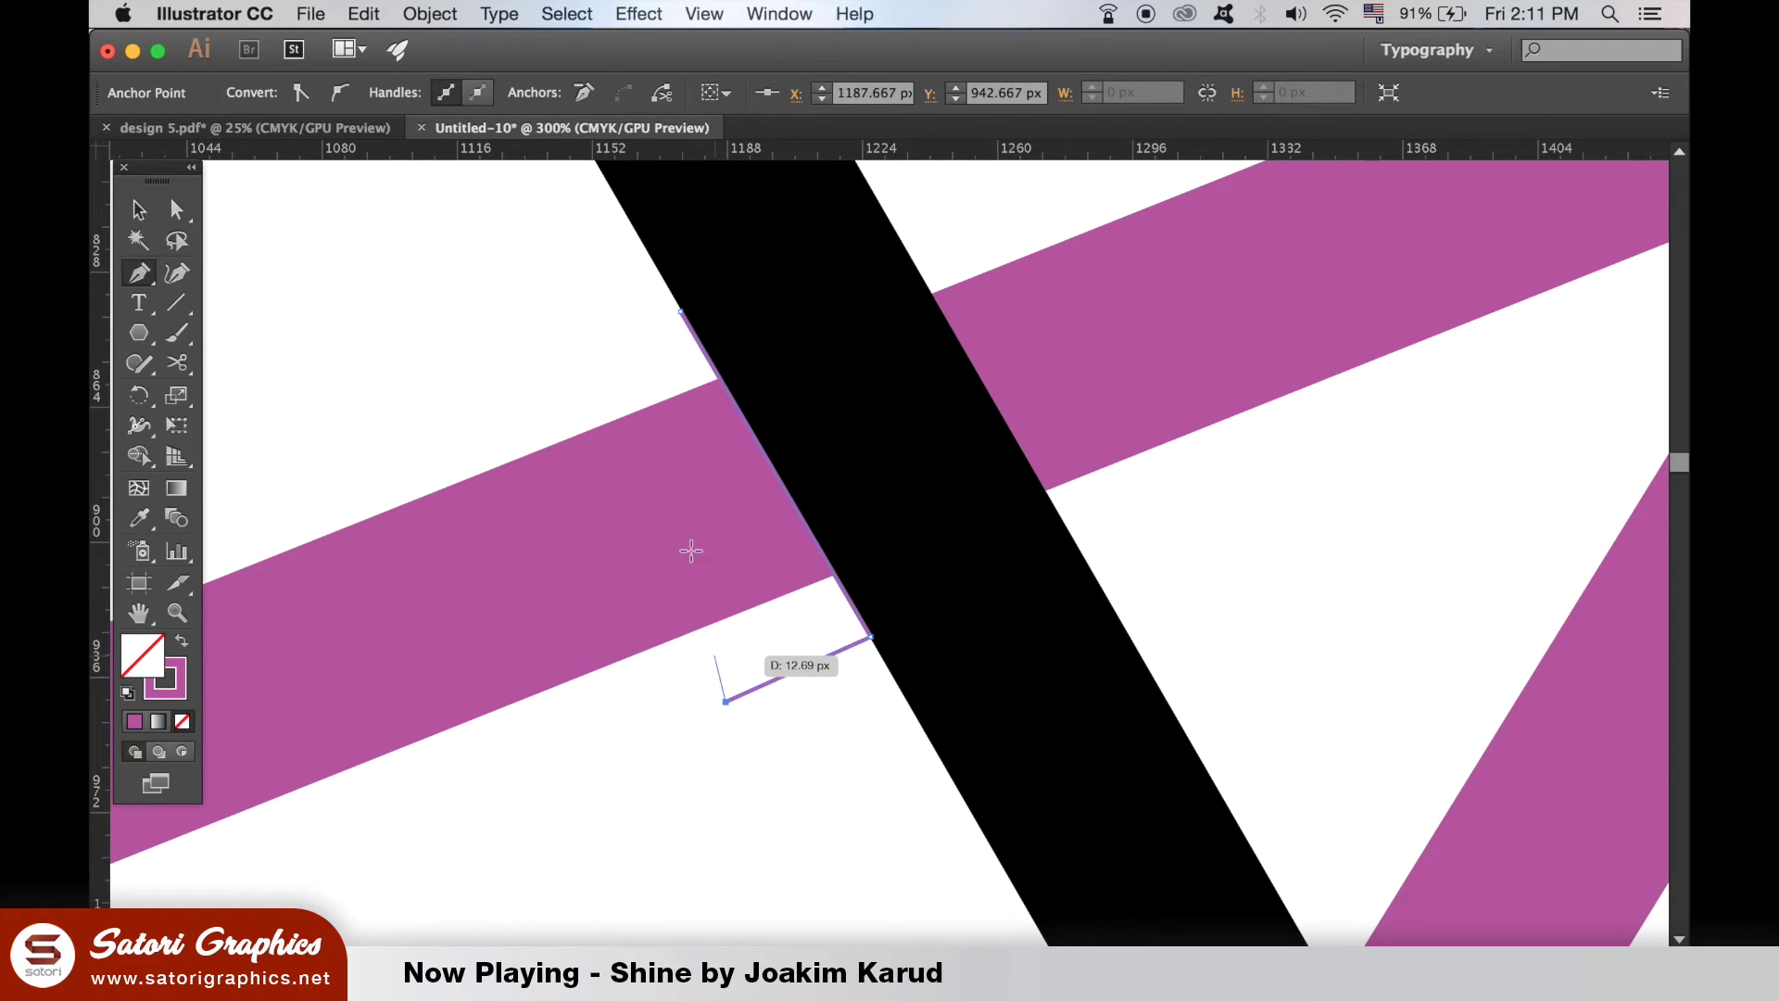
{"action": "left_click", "coordinate": [549, 380]}
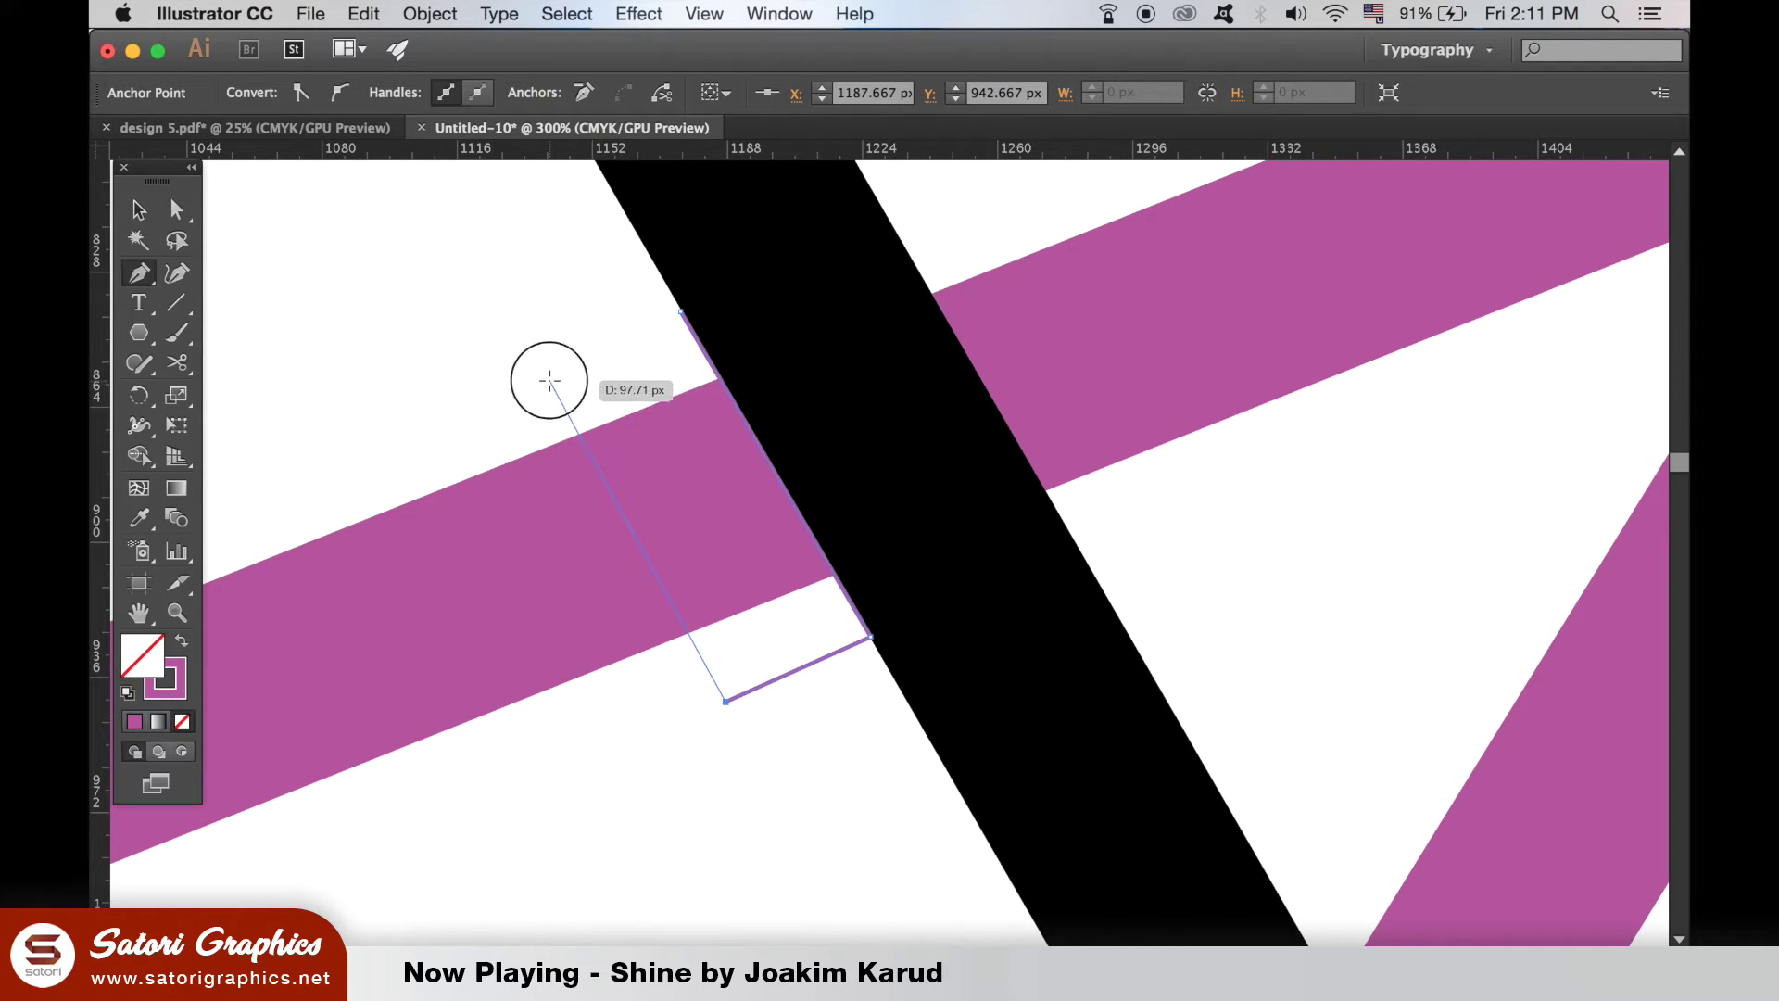
{"action": "left_click", "coordinate": [681, 312]}
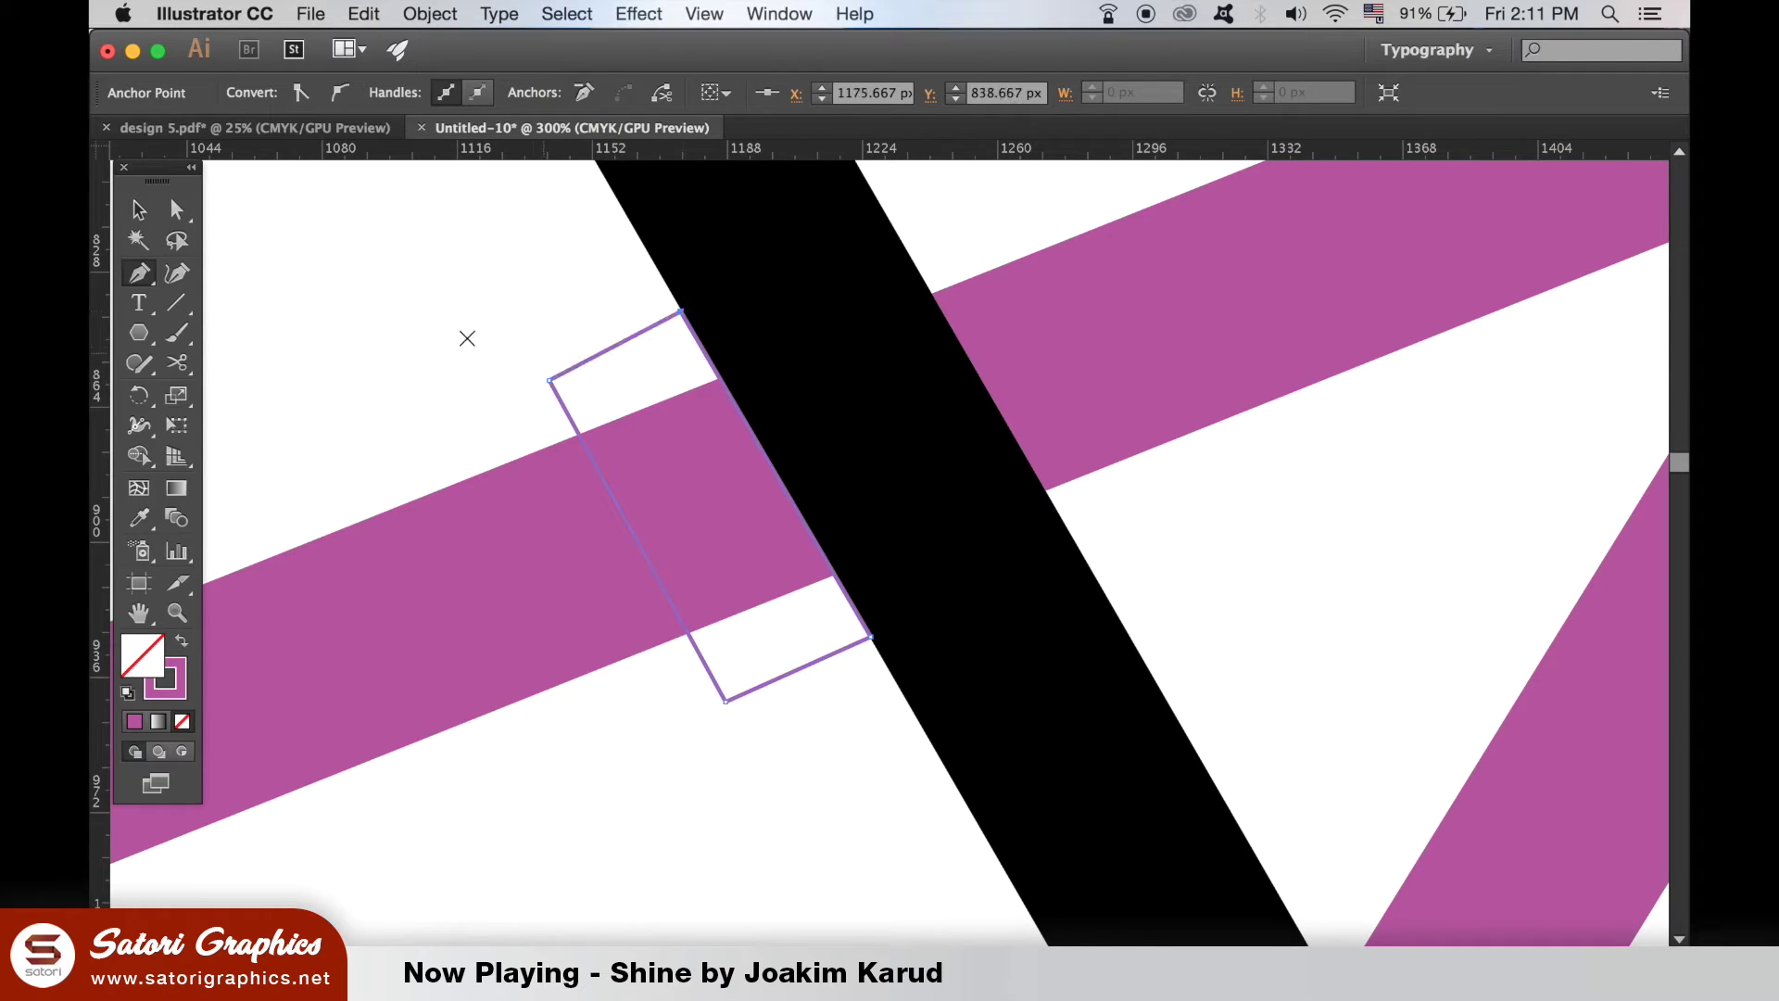
{"action": "key", "text": "v"}
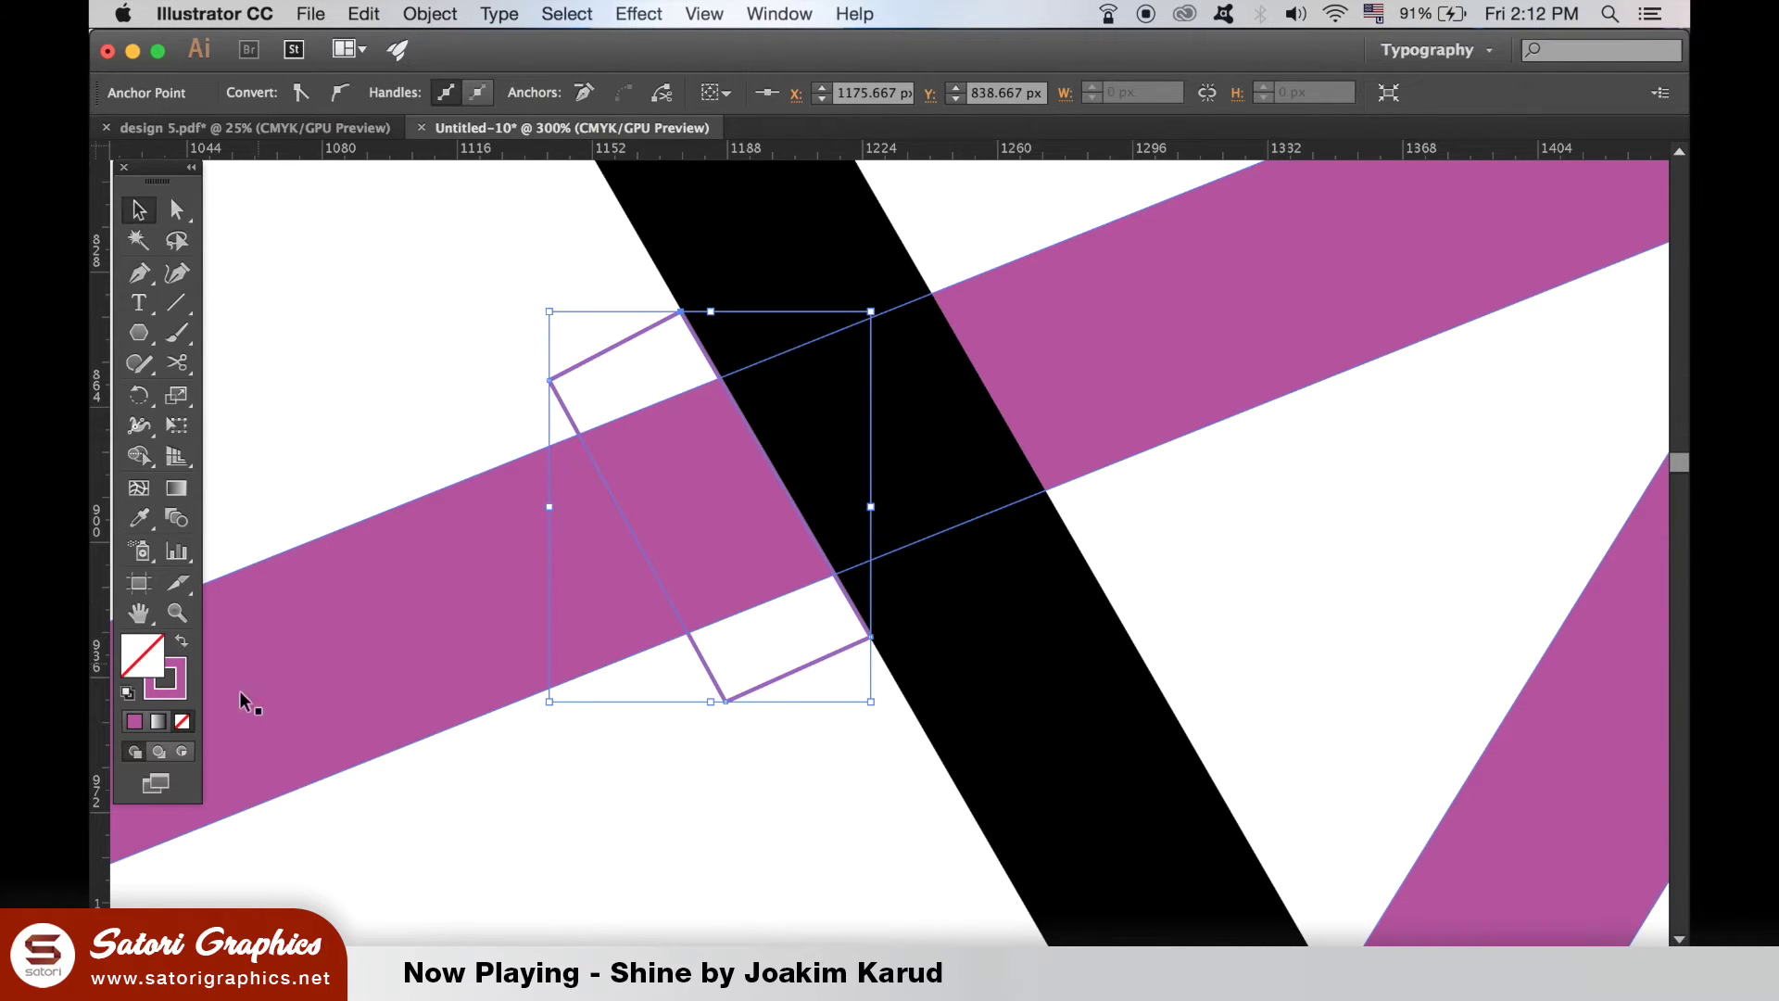
{"action": "left_click", "coordinate": [180, 644]}
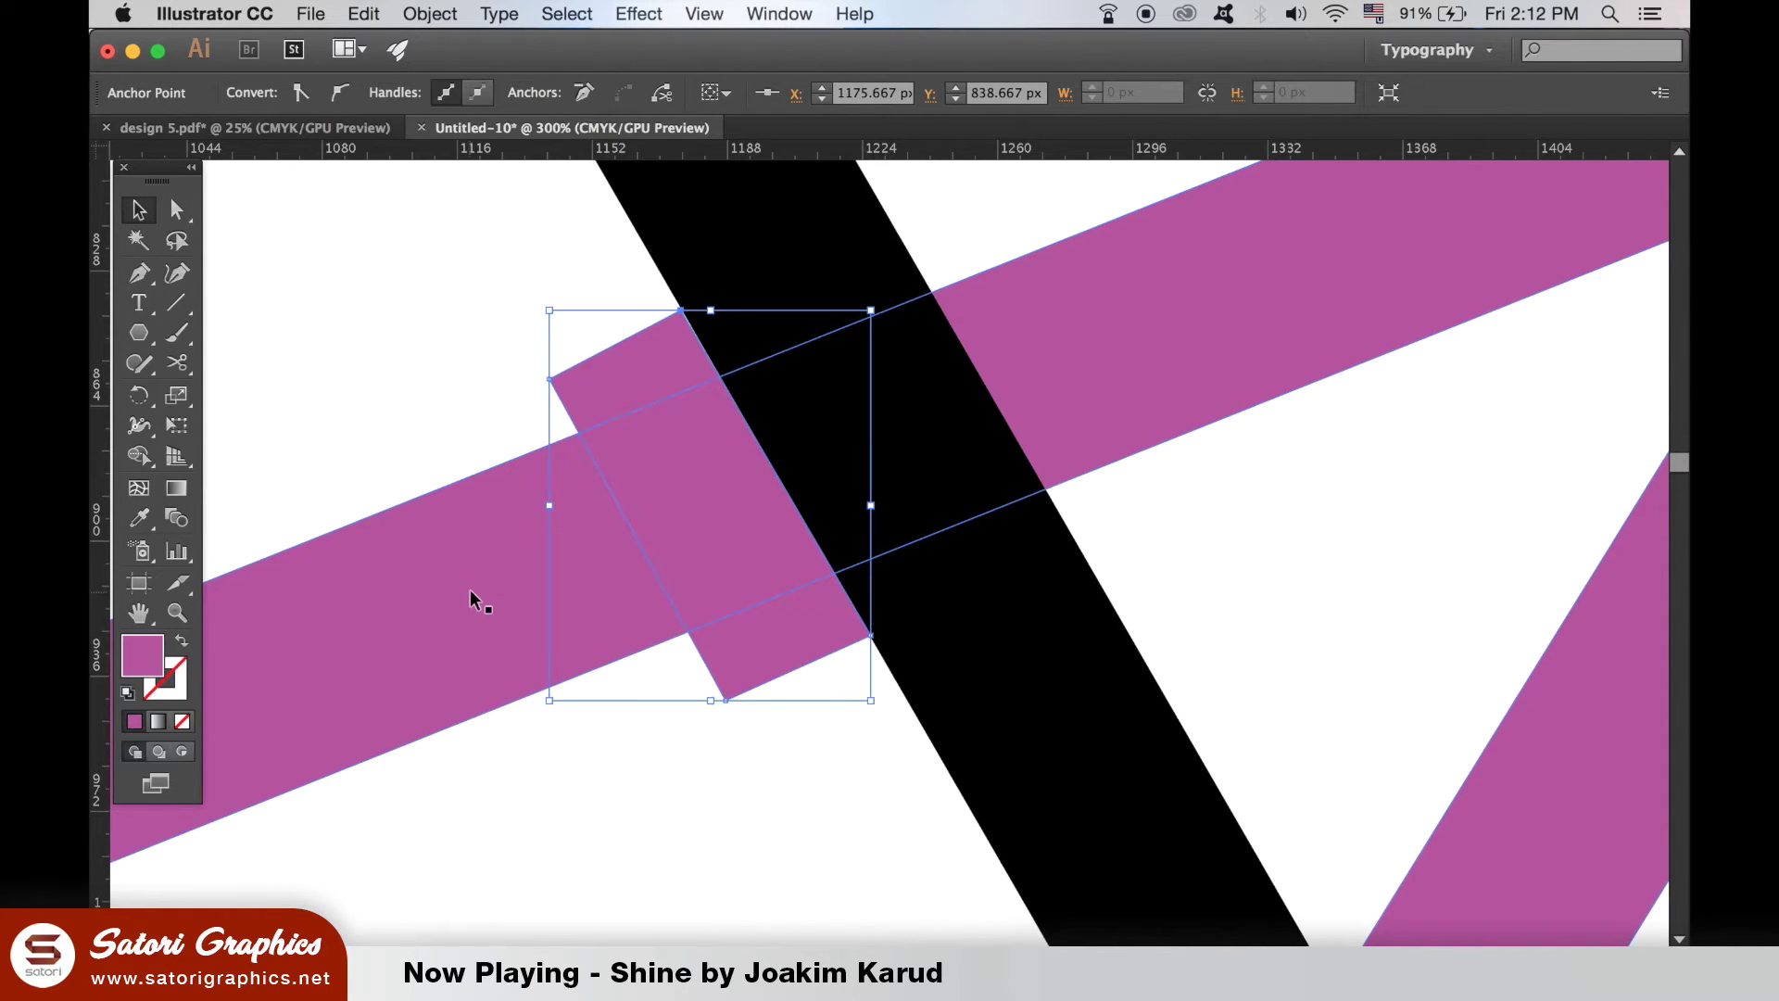
Step: Alt-drag a copy of the patch right, then select the left patch with the band
{"action": "scroll", "coordinate": [474, 587], "scroll_direction": "down", "scroll_amount": 1}
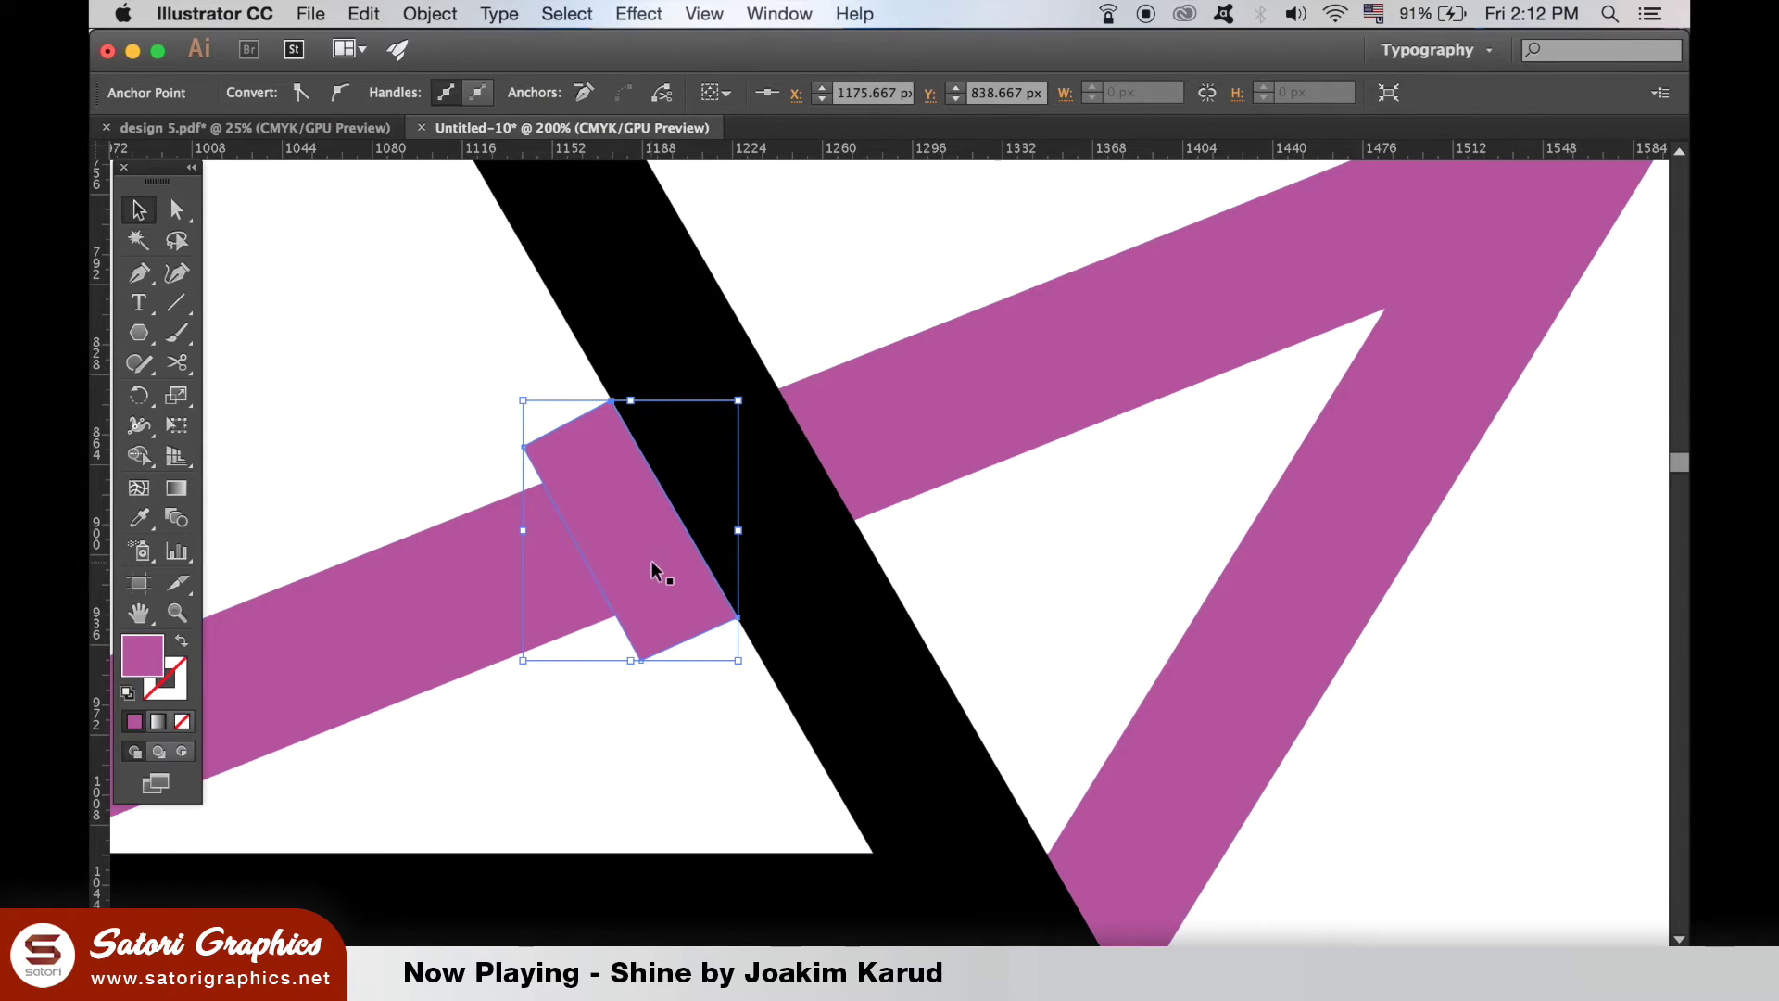
{"action": "key", "text": "super+bracketleft"}
{"action": "key", "text": "super+z"}
{"action": "left_click", "coordinate": [654, 606]}
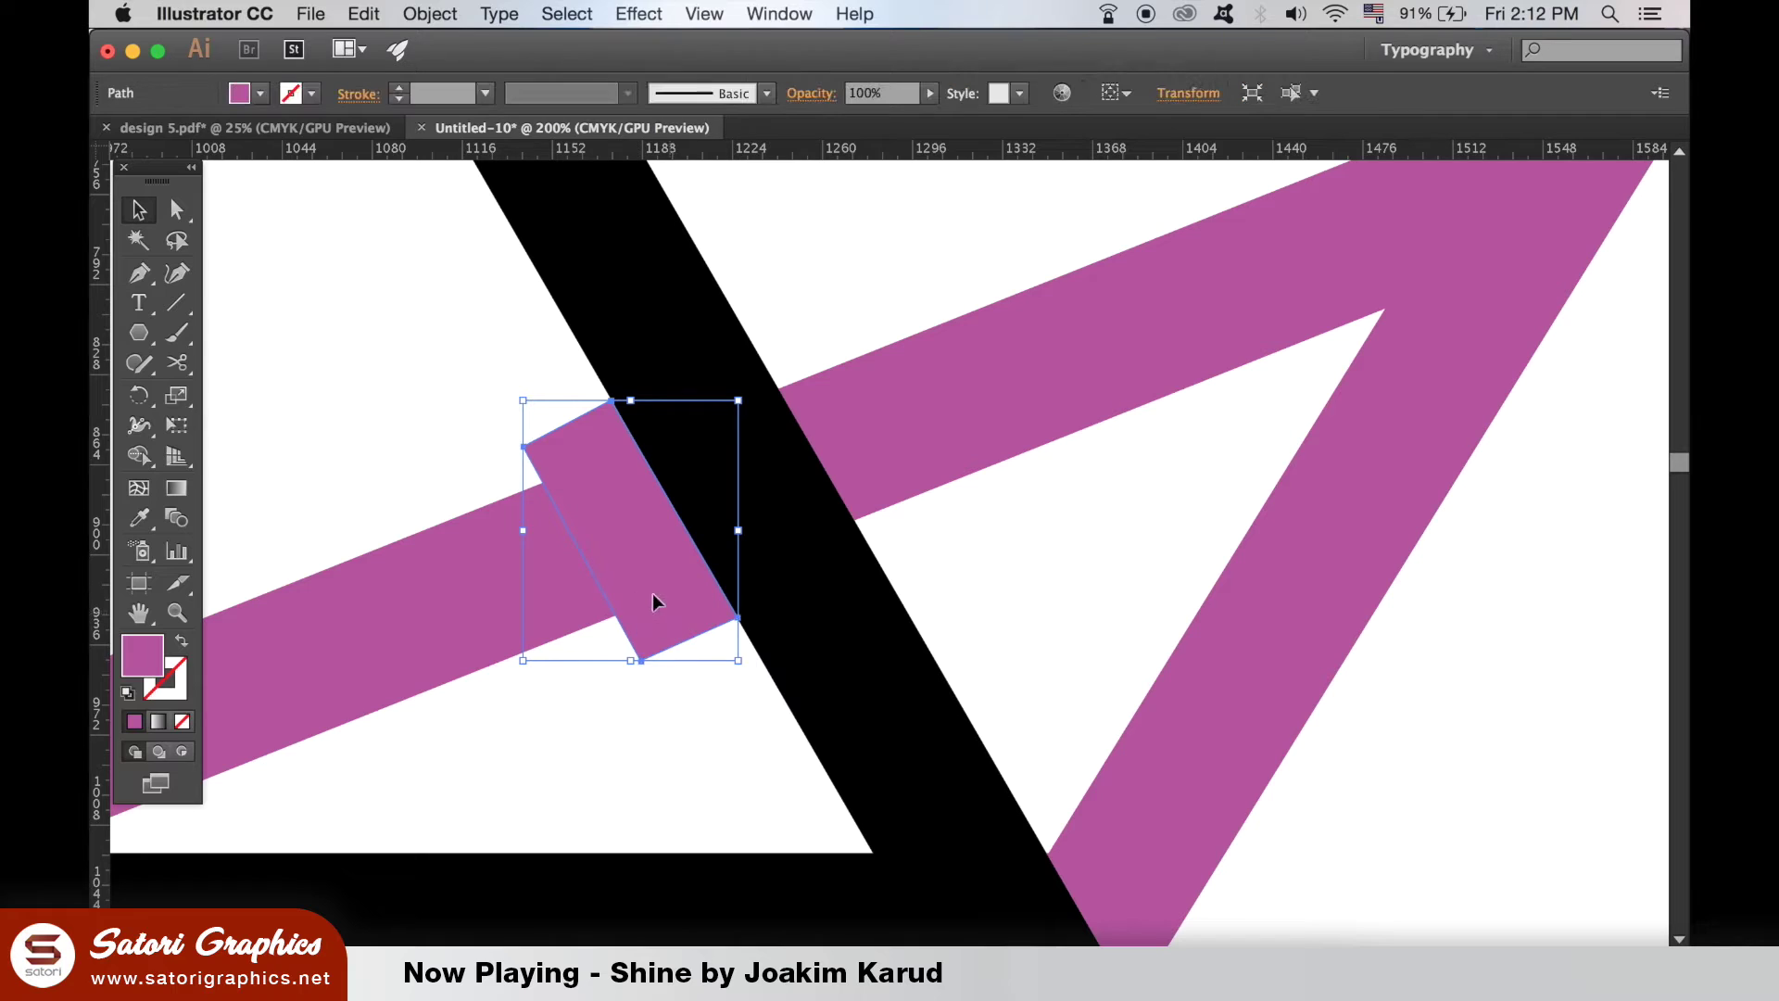
{"action": "left_click_drag", "start_coordinate": [661, 623], "coordinate": [1082, 630]}
{"action": "left_click", "coordinate": [646, 570]}
{"action": "left_click", "coordinate": [463, 586], "text": "shift"}
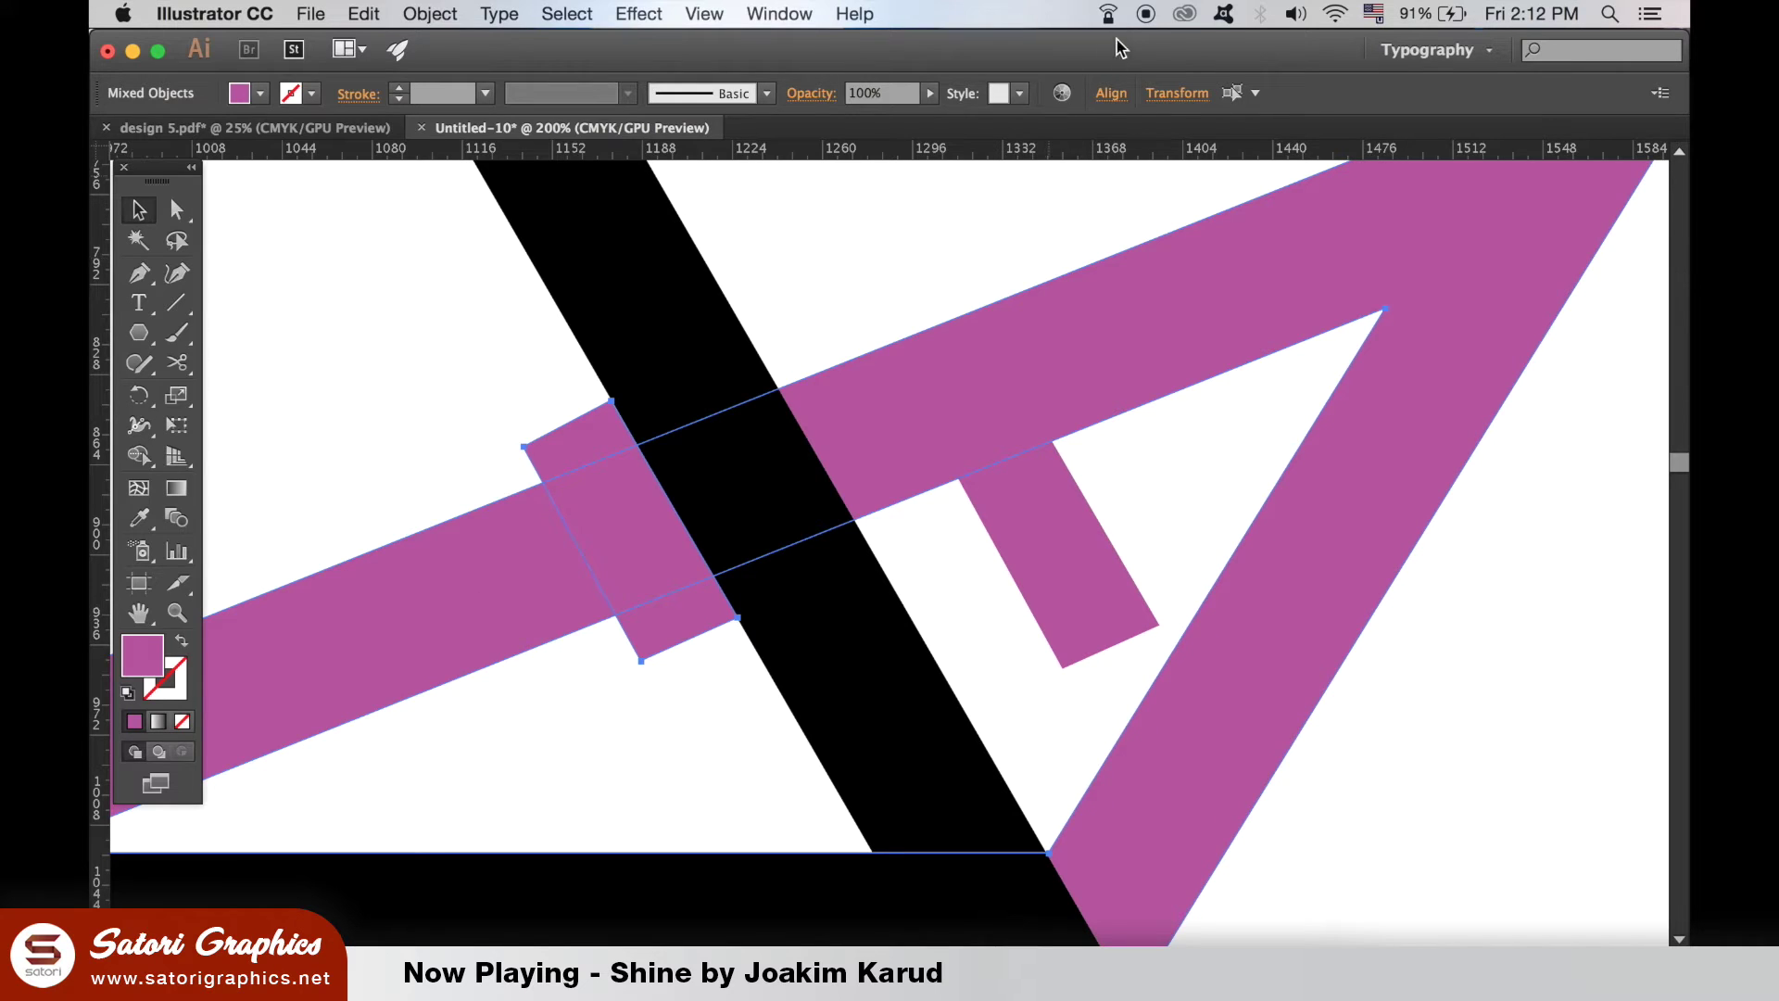
Step: Subtract the patch from the magenta band with Pathfinder Minus Front
{"action": "left_click", "coordinate": [776, 14]}
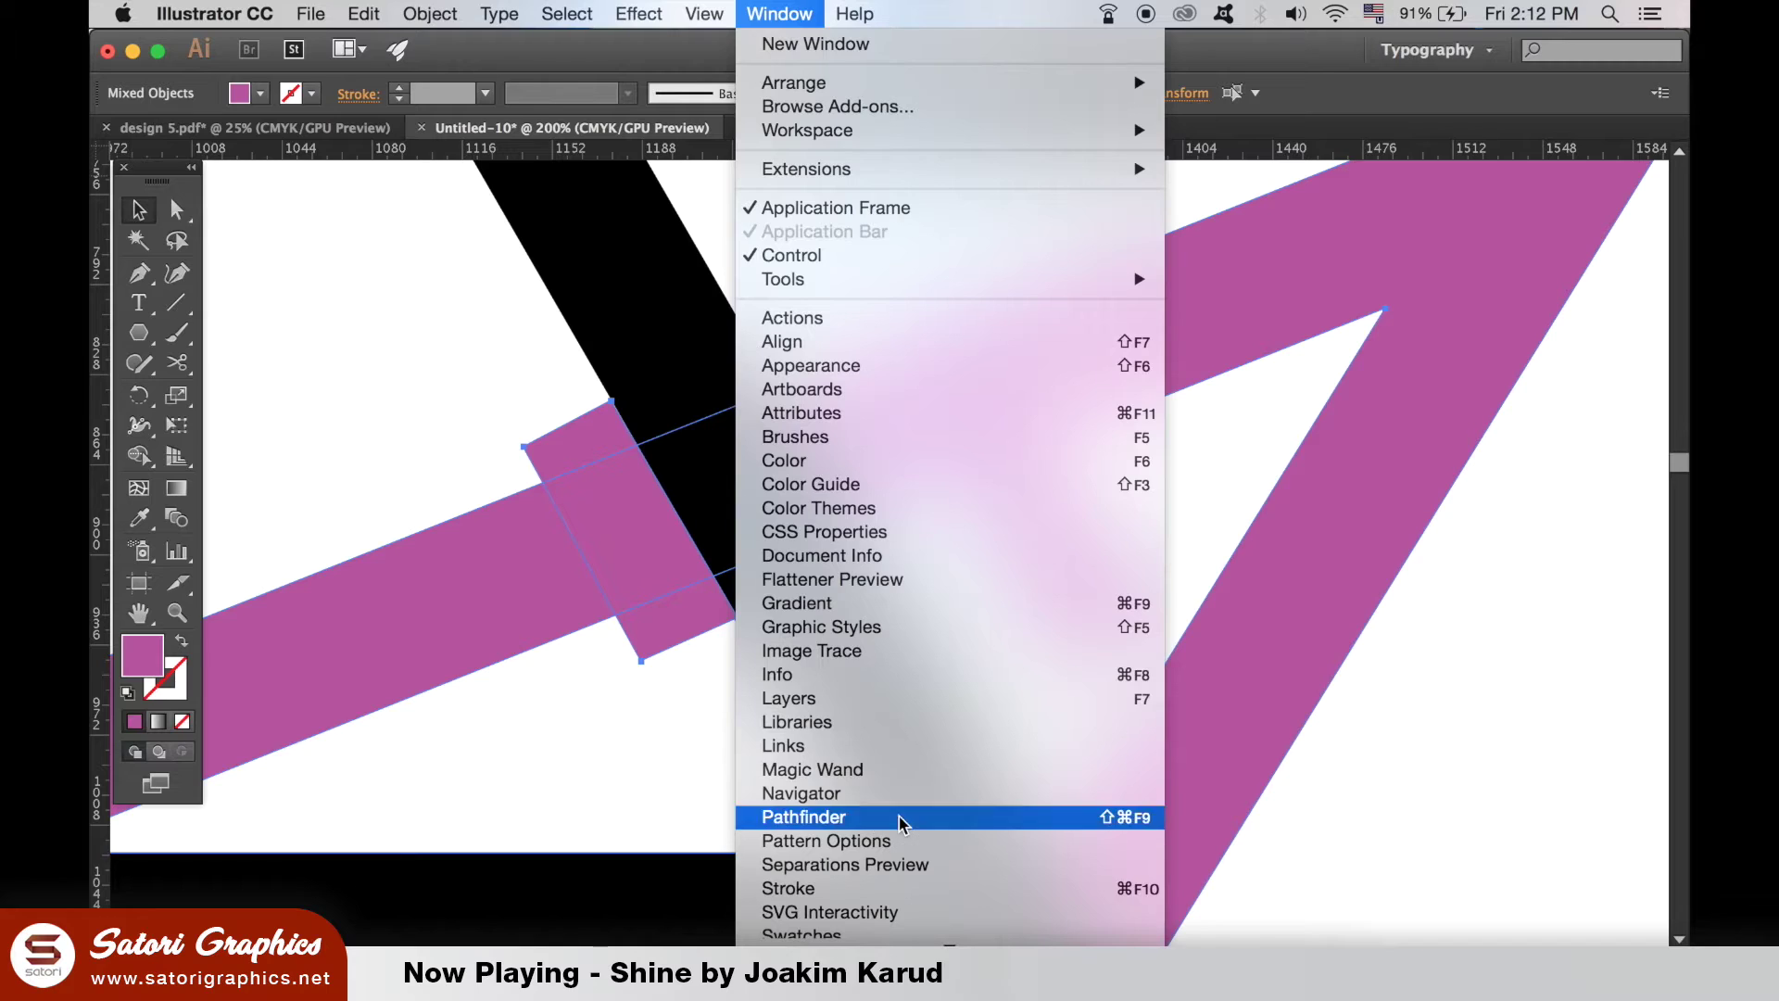
{"action": "left_click", "coordinate": [735, 523]}
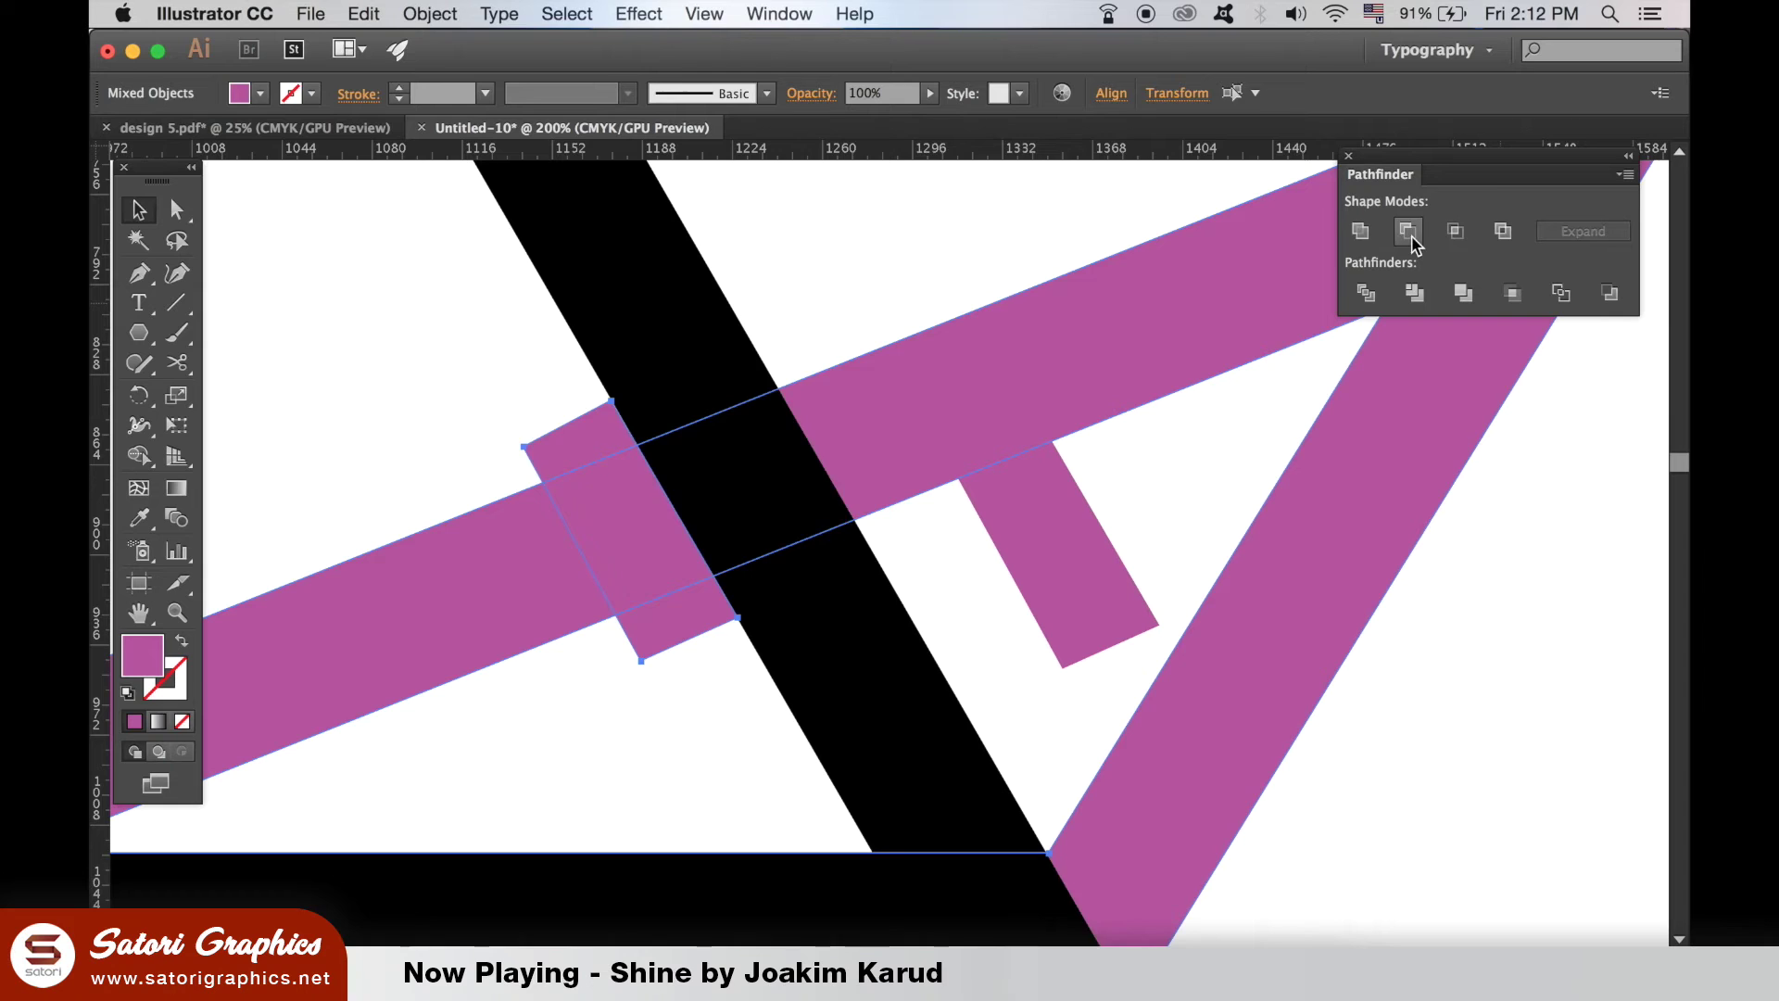
{"action": "left_click", "coordinate": [891, 556]}
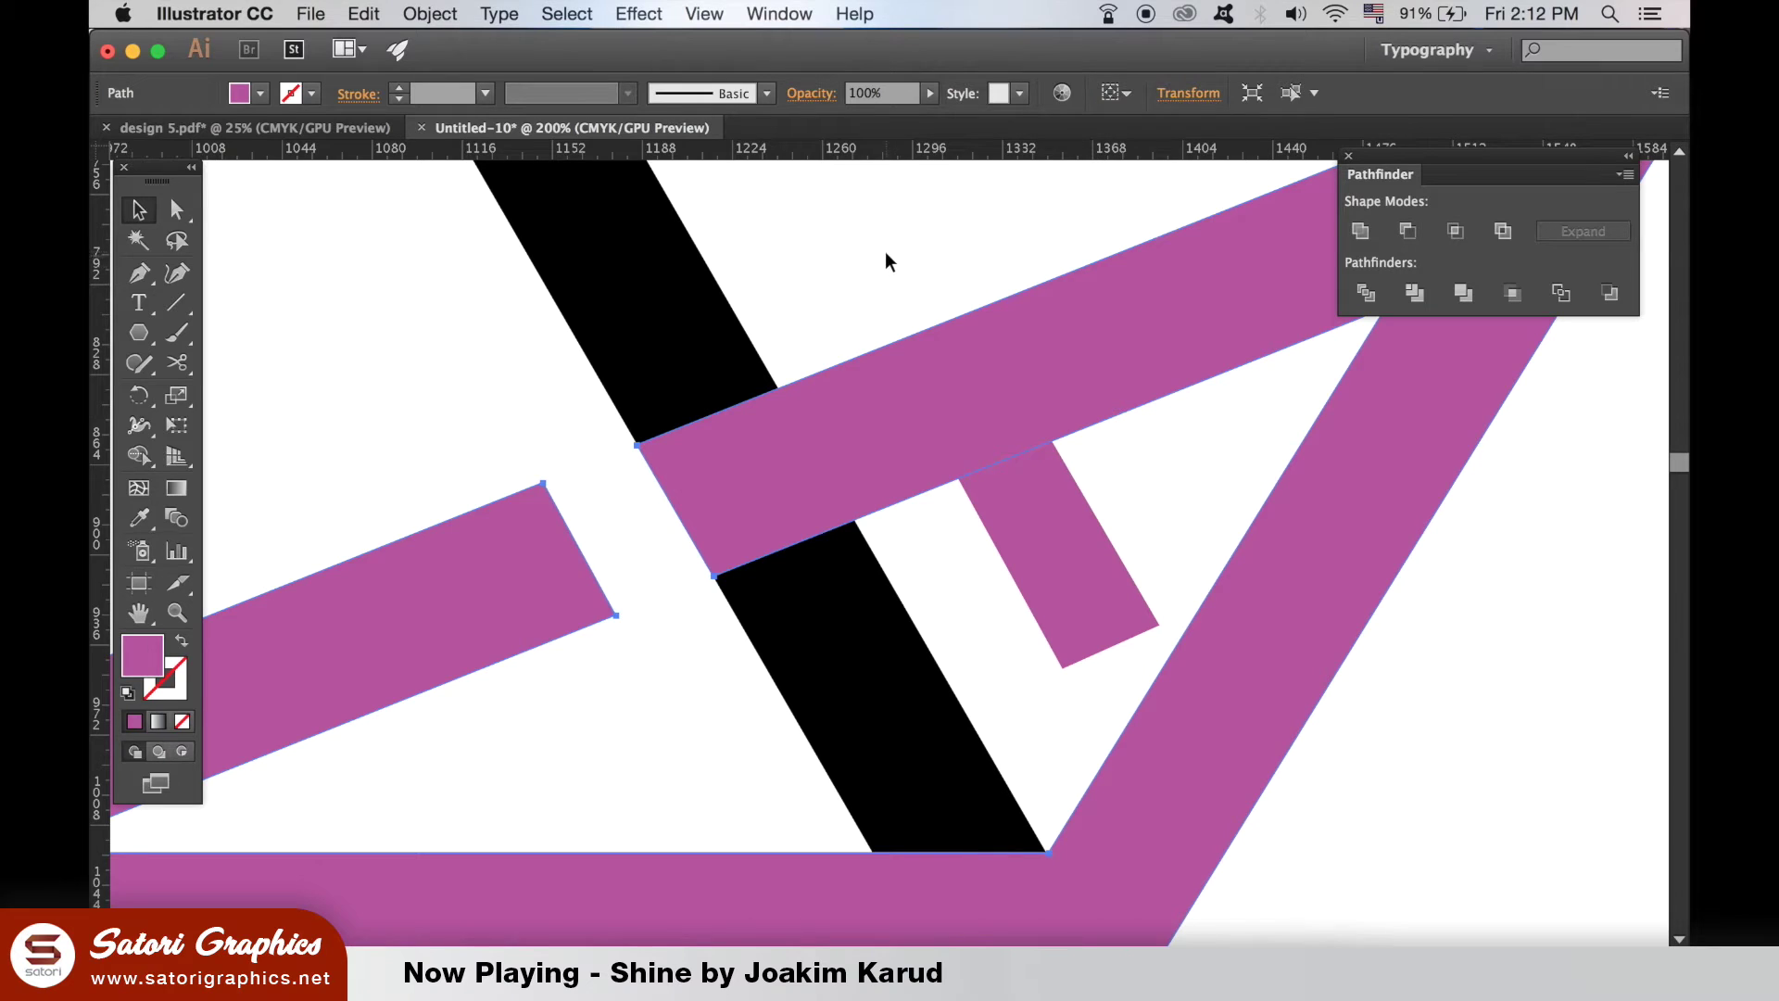
{"action": "left_click", "coordinate": [885, 252]}
{"action": "scroll", "coordinate": [963, 458], "scroll_direction": "down", "scroll_amount": 3}
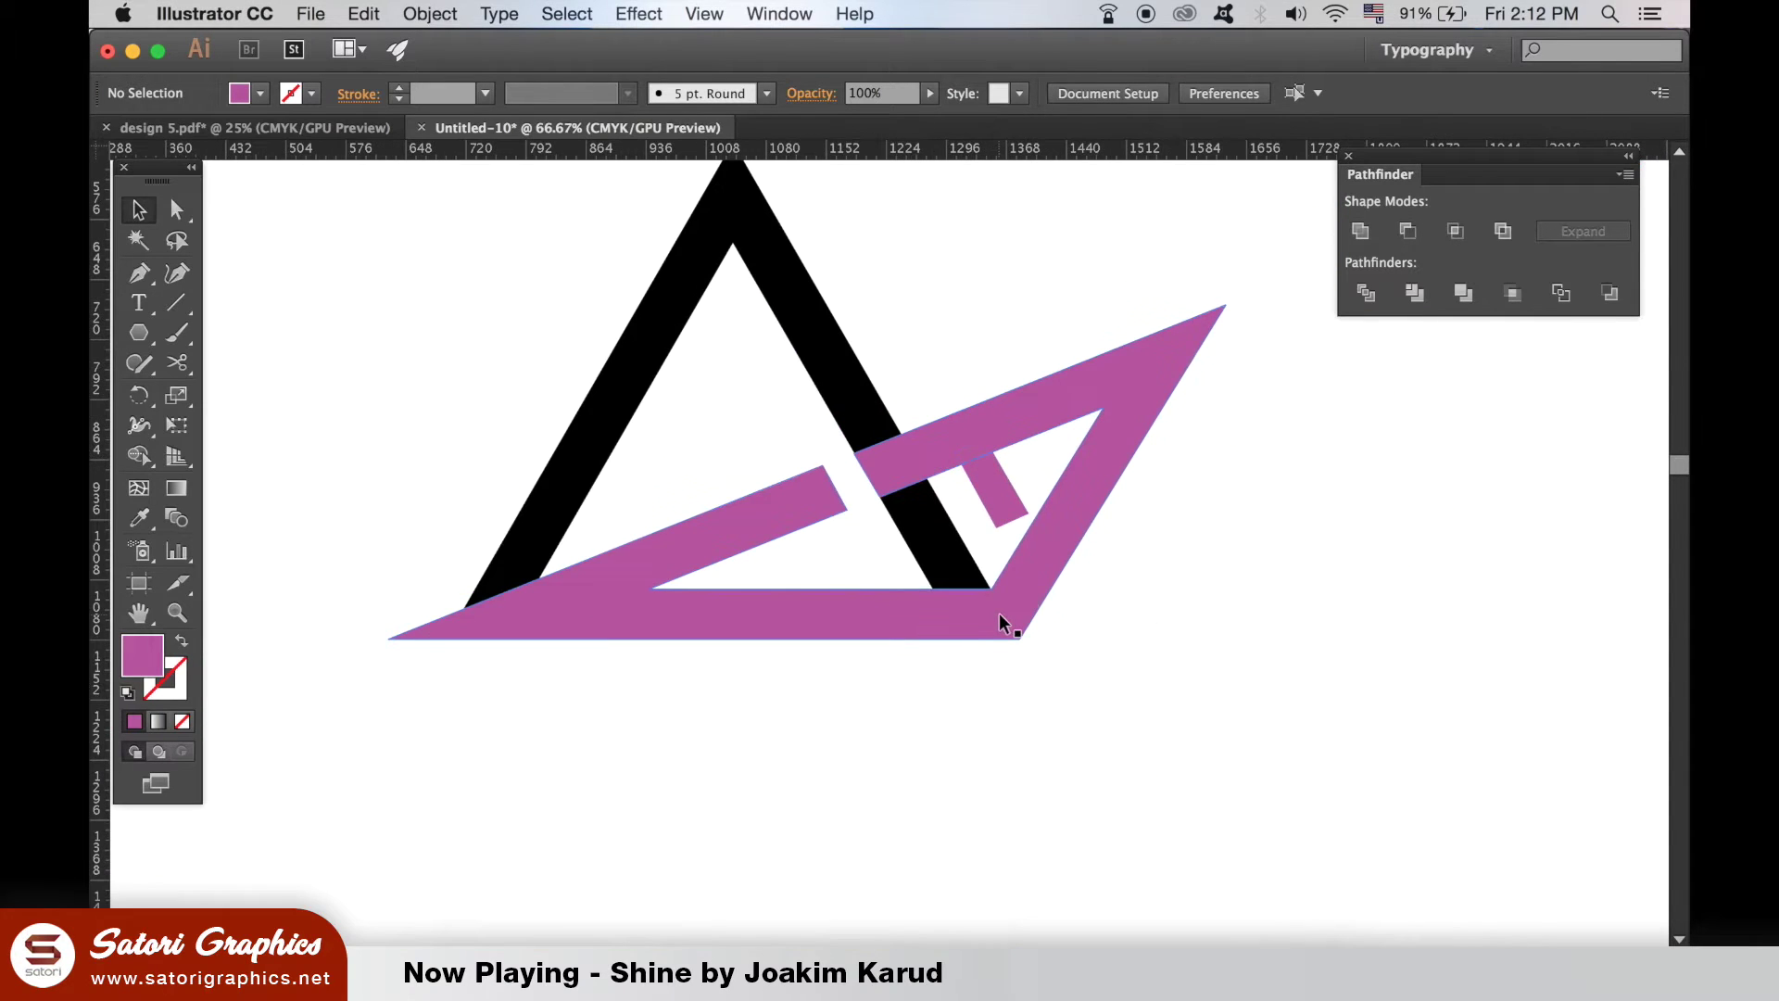
Step: Send the magenta shape backward behind the black triangle
{"action": "left_click", "coordinate": [998, 613]}
{"action": "left_click", "coordinate": [388, 13]}
{"action": "mouse_move", "coordinate": [431, 13]}
{"action": "mouse_move", "coordinate": [456, 69]}
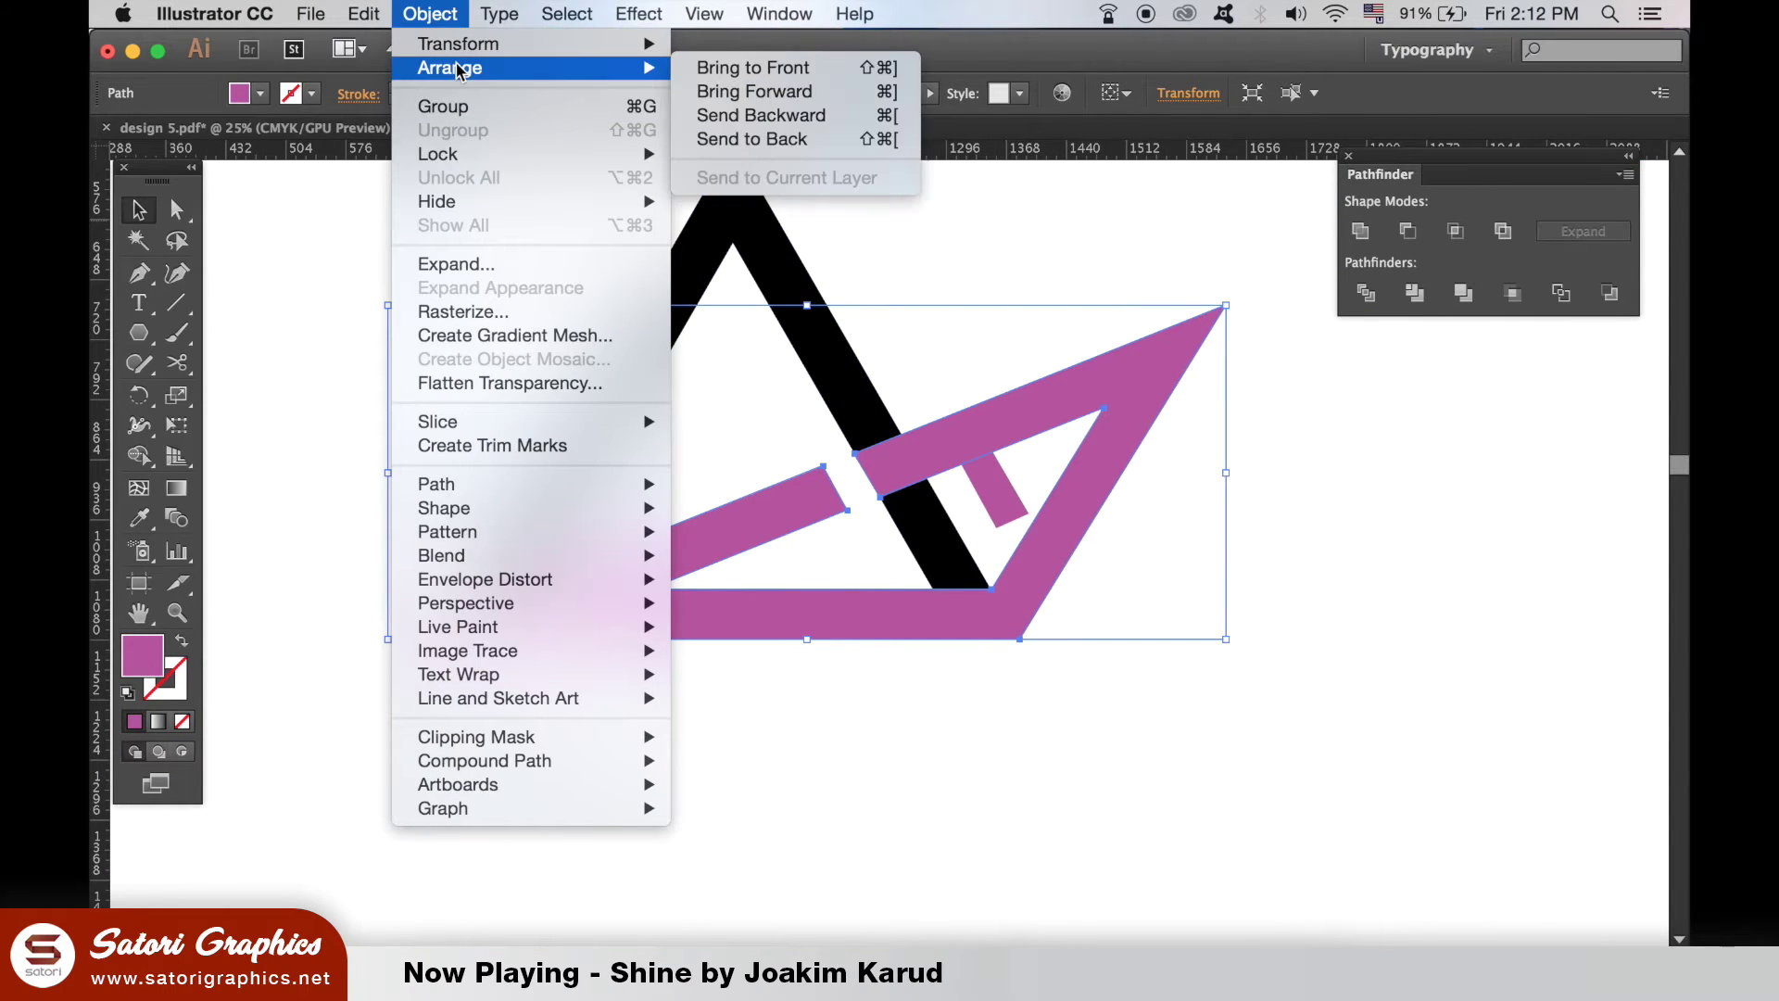
{"action": "left_click", "coordinate": [1045, 463]}
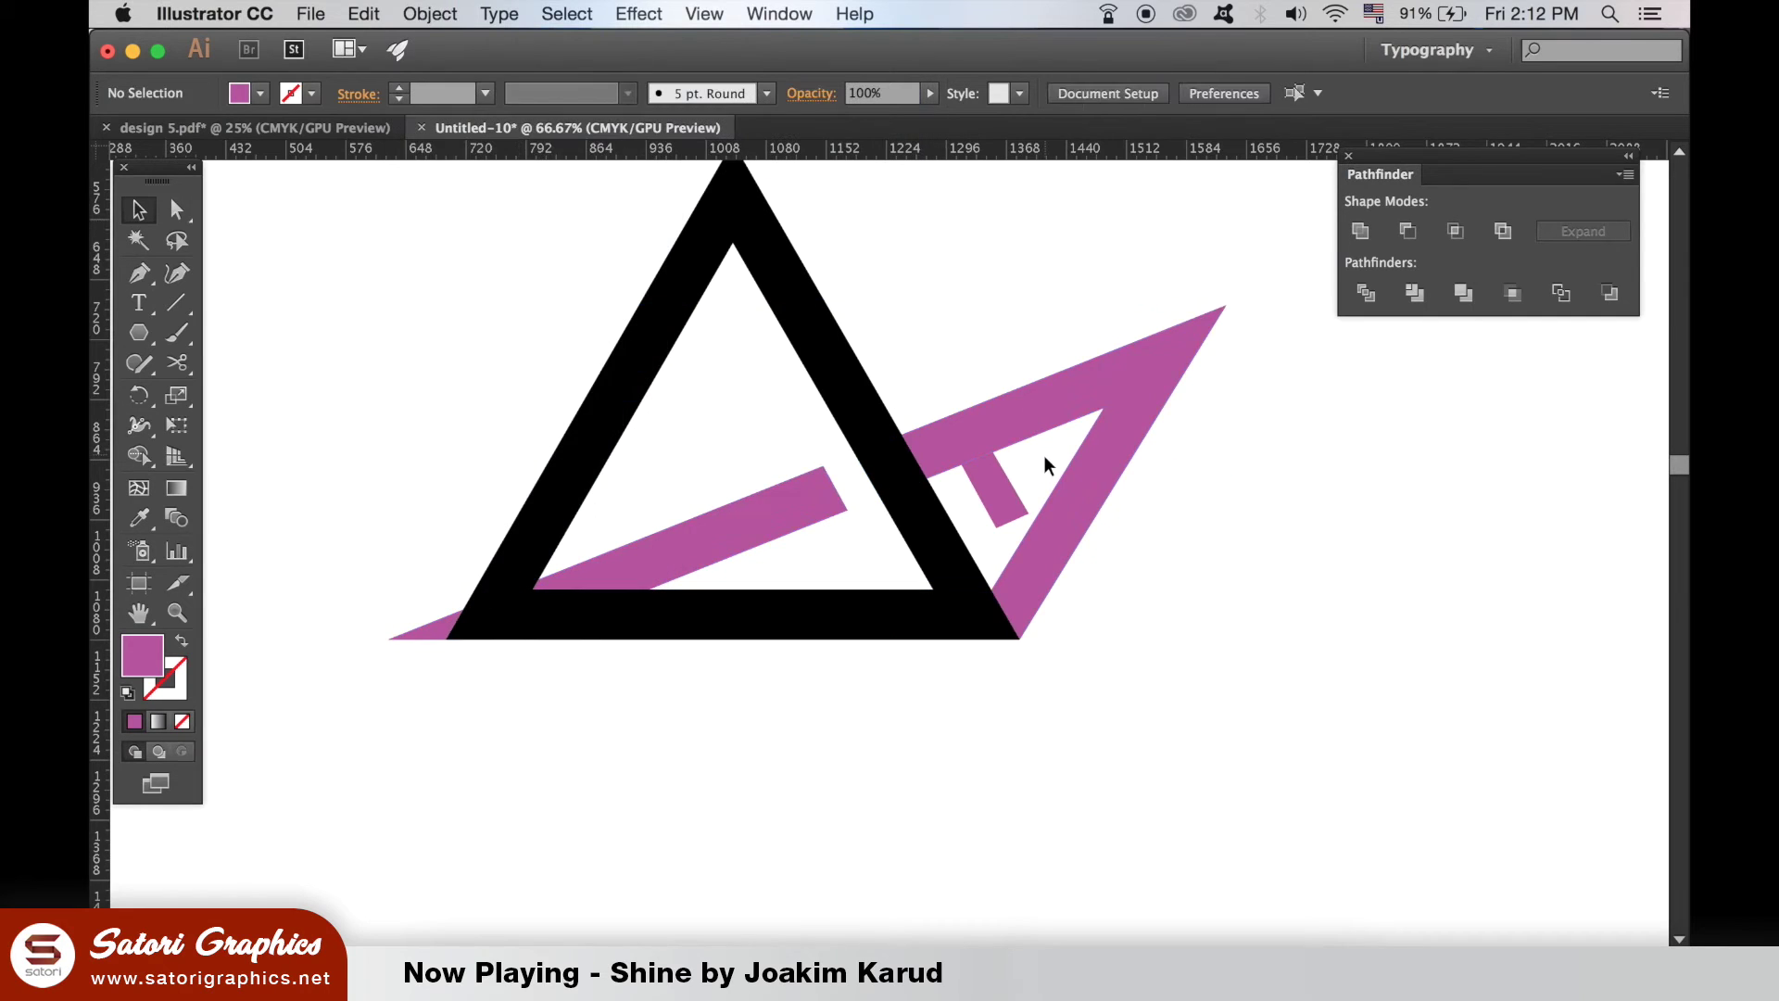
{"action": "scroll", "coordinate": [1043, 458], "scroll_direction": "up", "scroll_amount": 4, "text": "alt"}
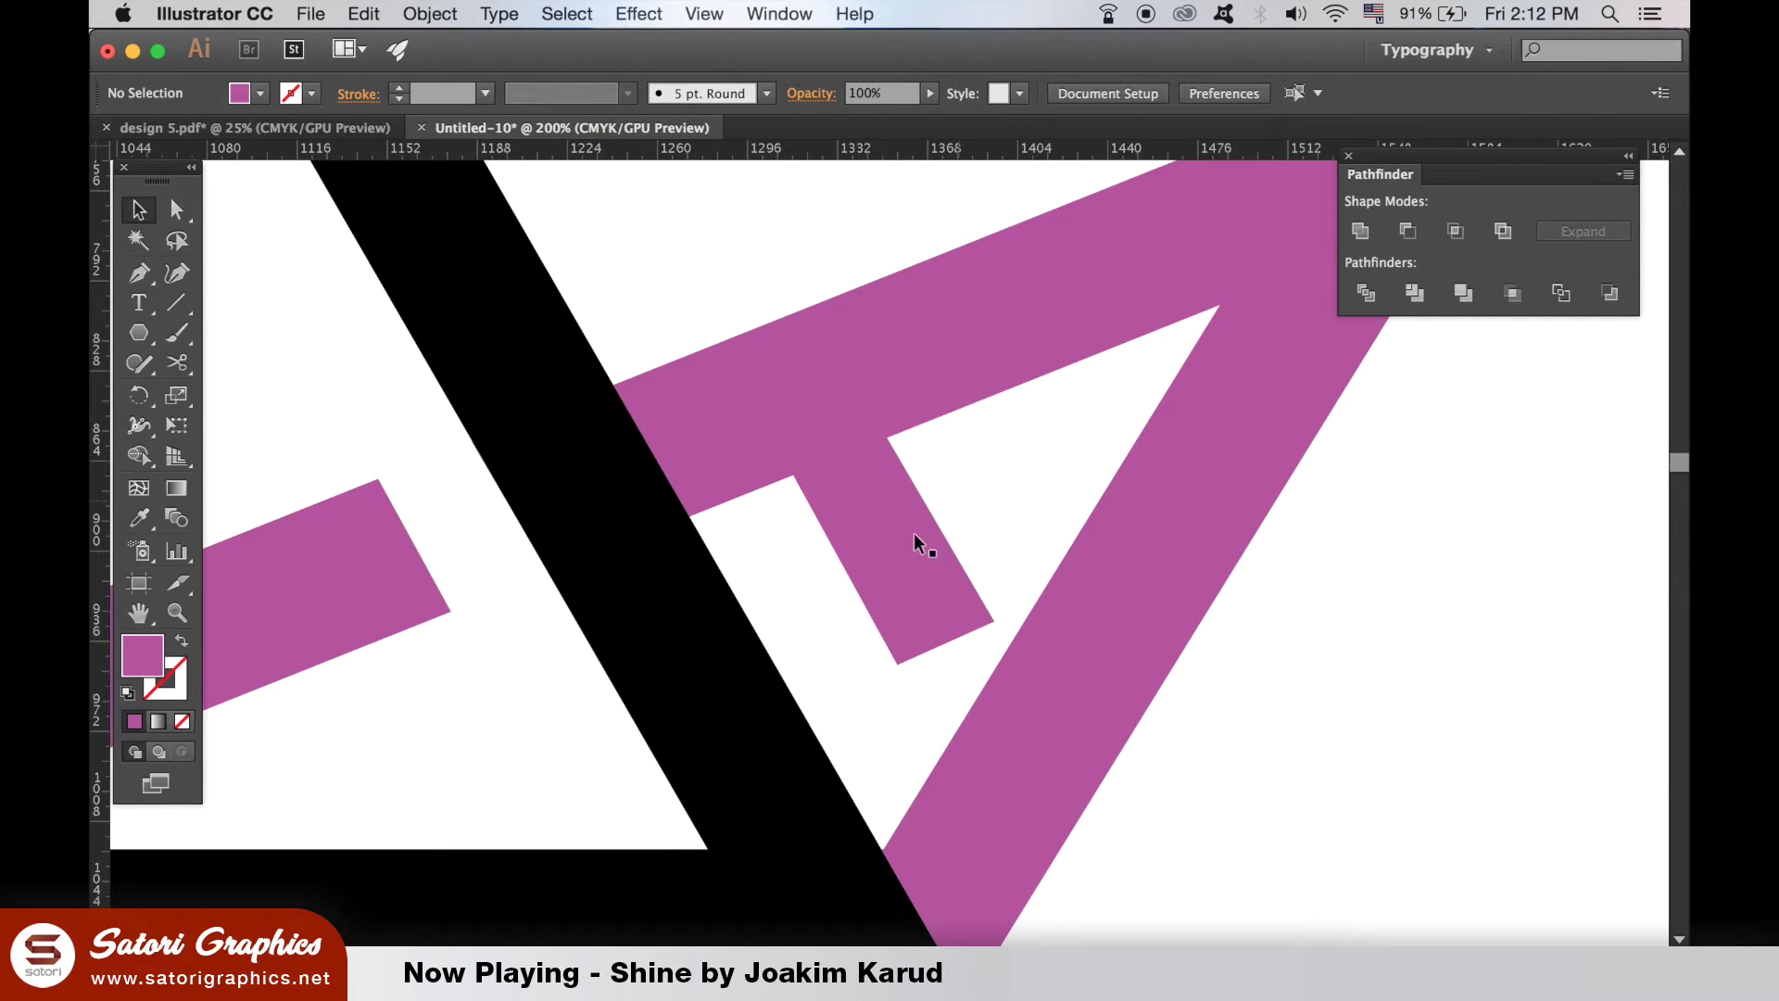
Step: Rotate the short magenta stub 180° and move it over the black stroke
{"action": "left_click", "coordinate": [915, 532]}
{"action": "left_click", "coordinate": [451, 9]}
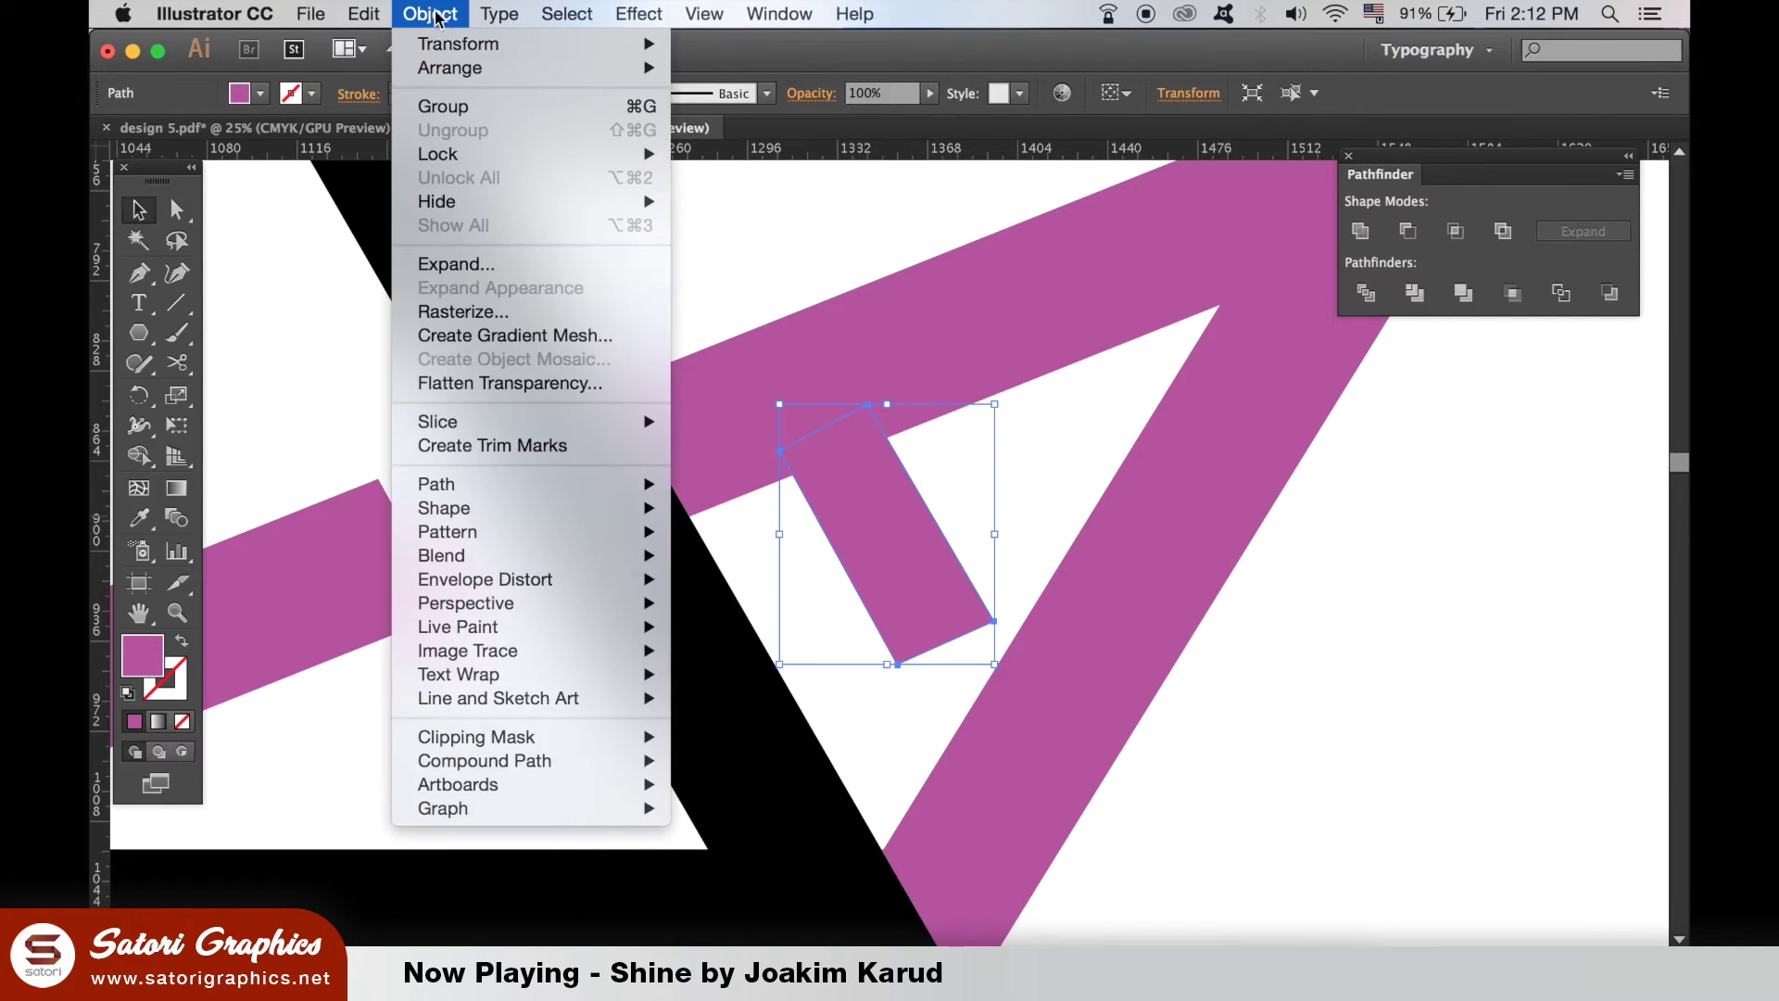
{"action": "mouse_move", "coordinate": [457, 49]}
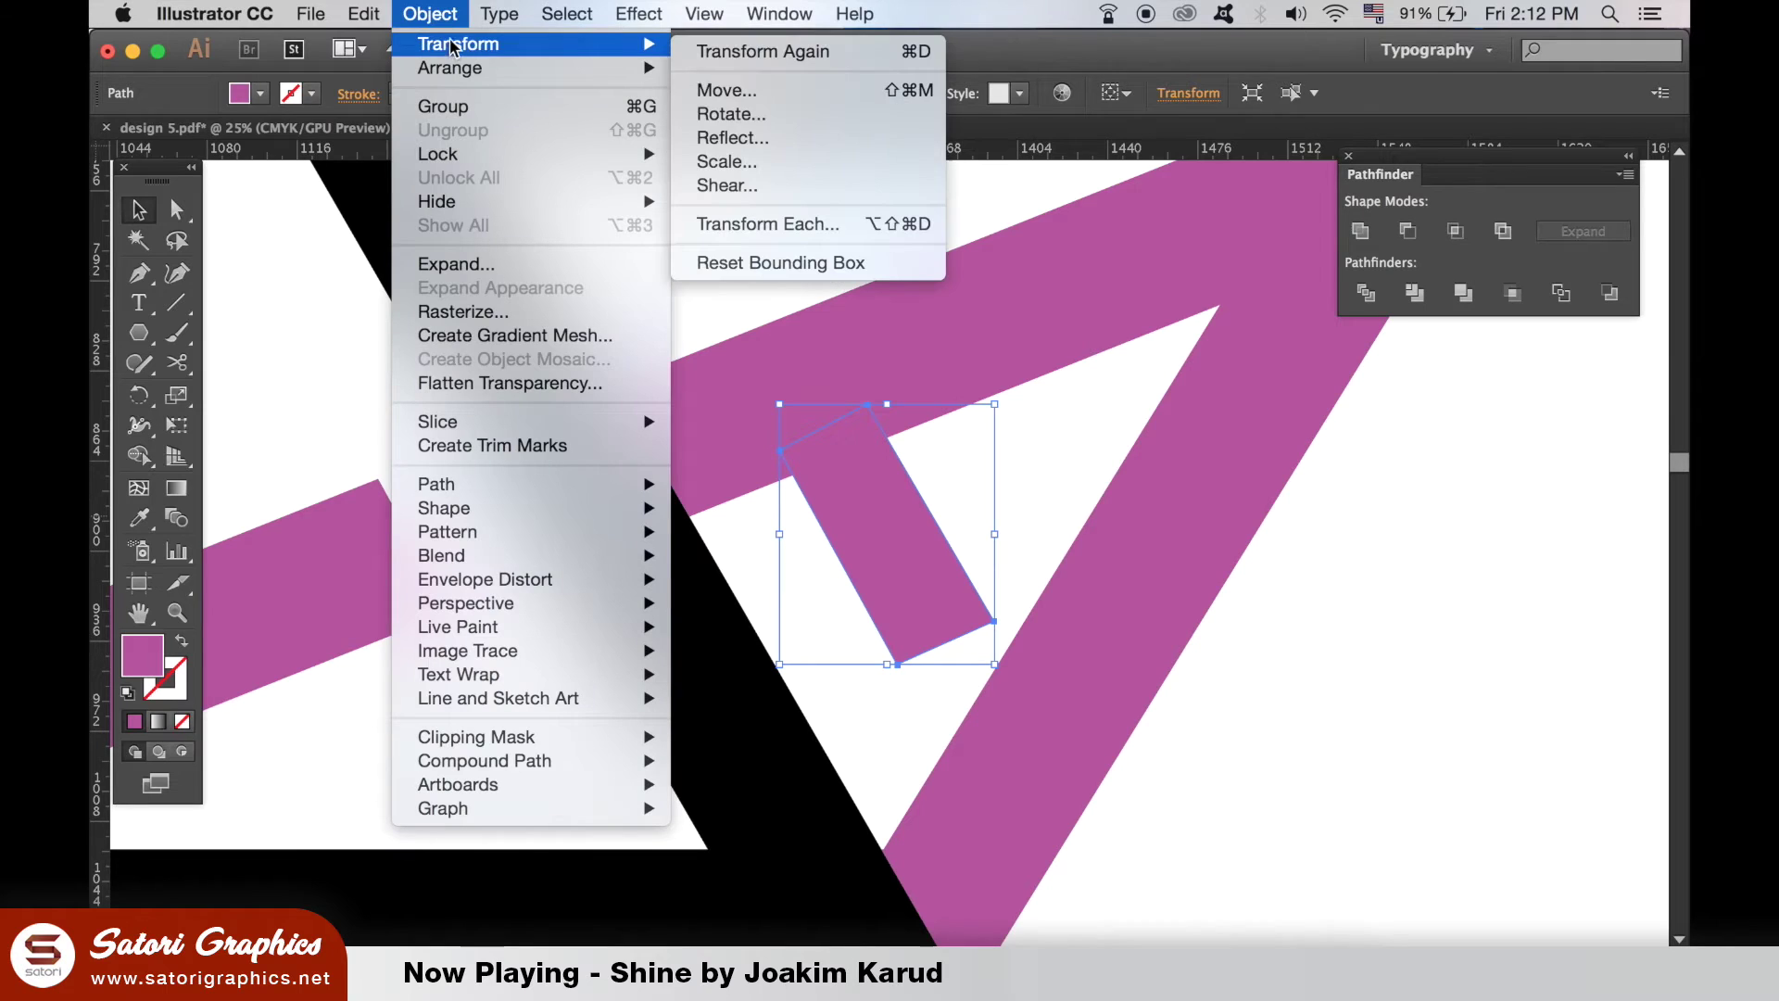
{"action": "left_click", "coordinate": [792, 110]}
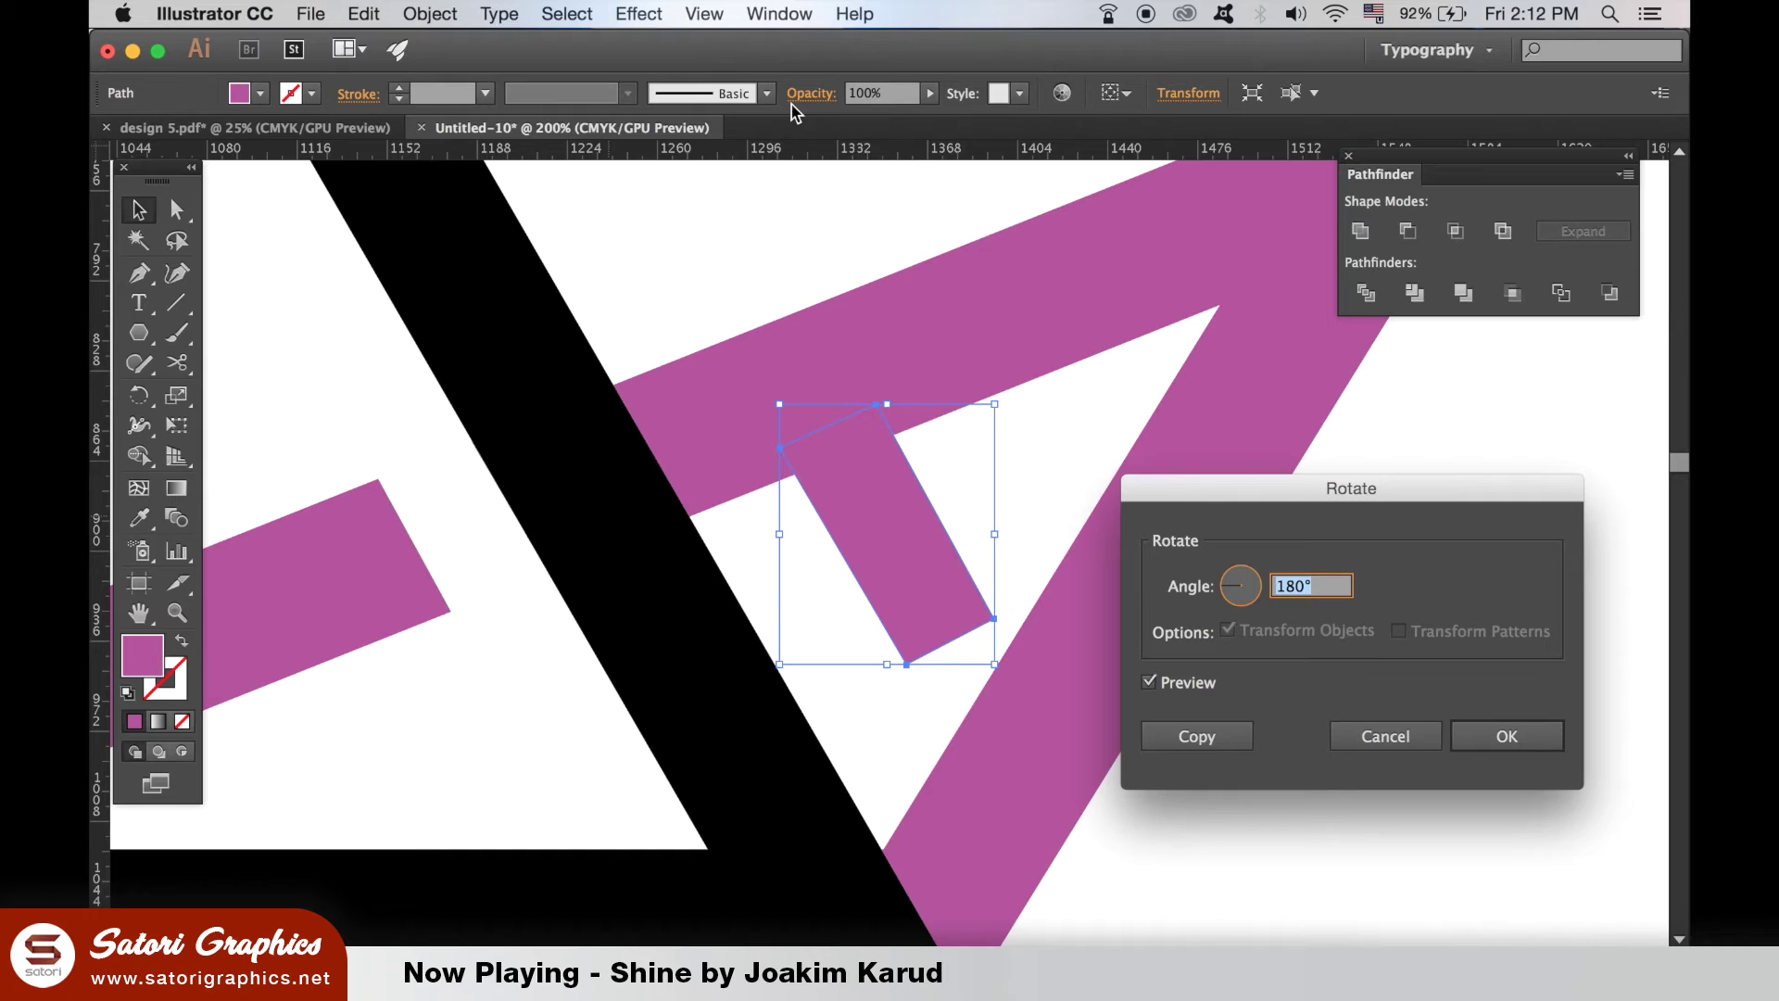
{"action": "key", "text": "Return"}
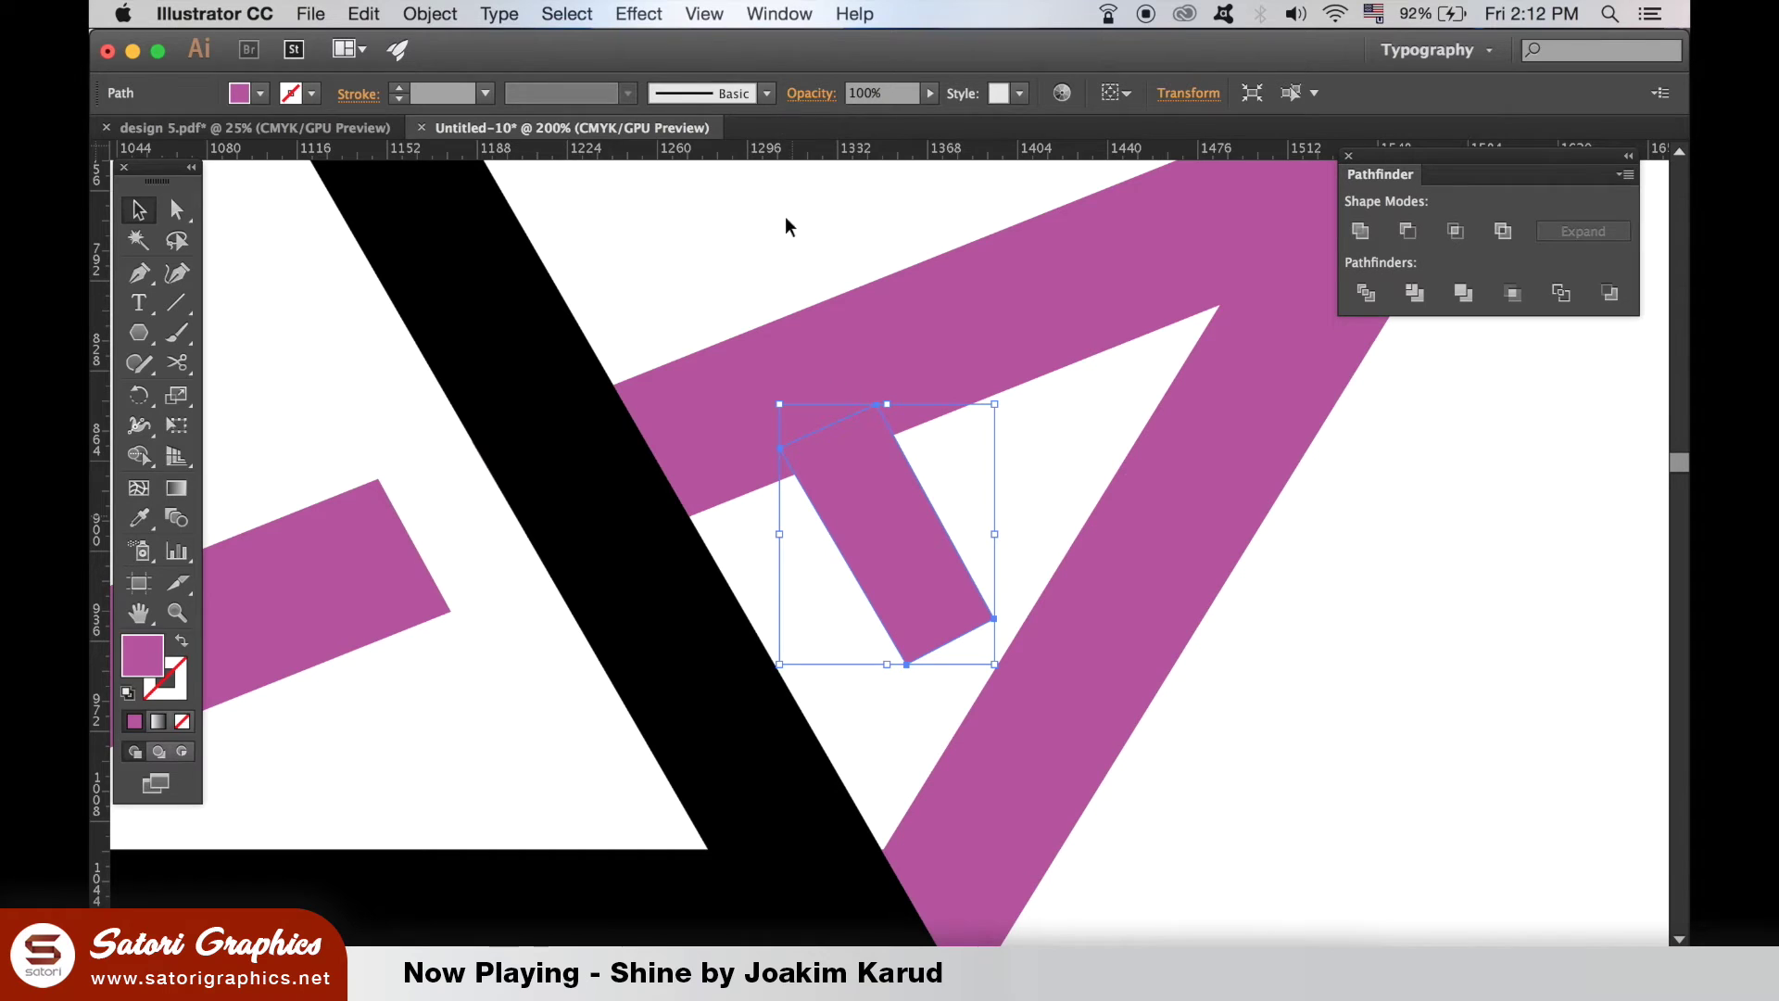
{"action": "left_click_drag", "start_coordinate": [906, 565], "coordinate": [720, 458]}
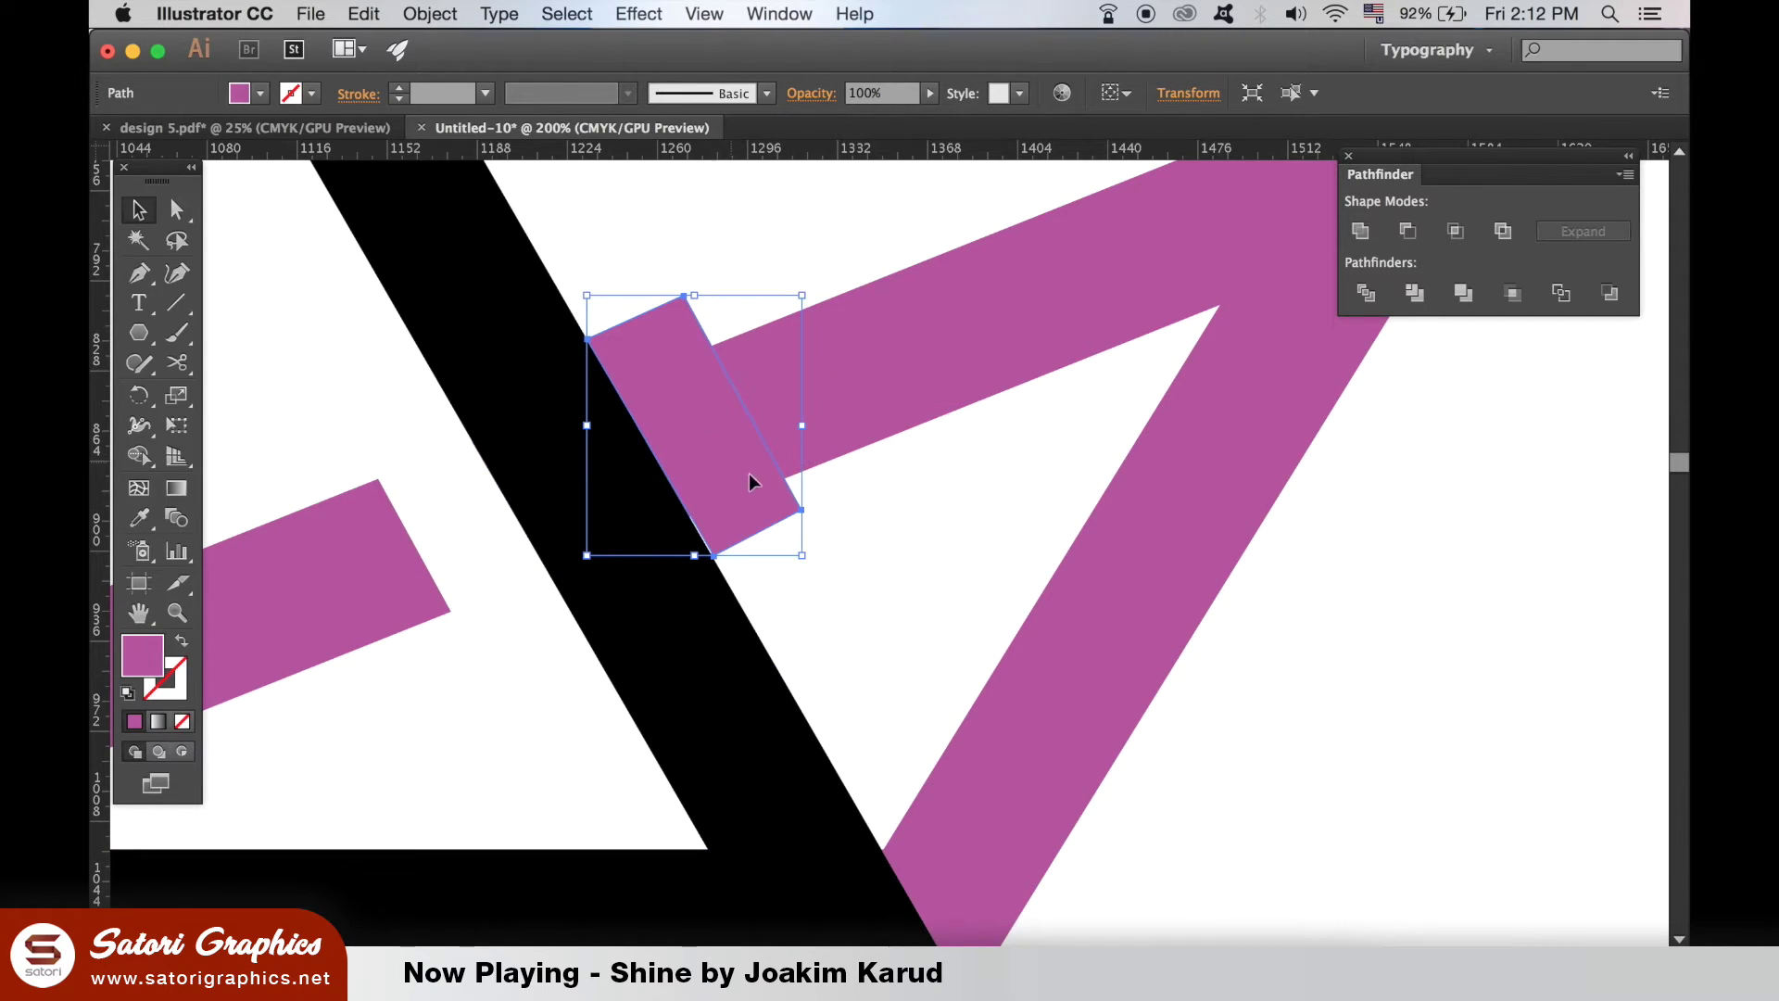
Step: Divide all shapes with Pathfinder, ungroup them, and delete the small leftover magenta piece
{"action": "key", "text": "super+a"}
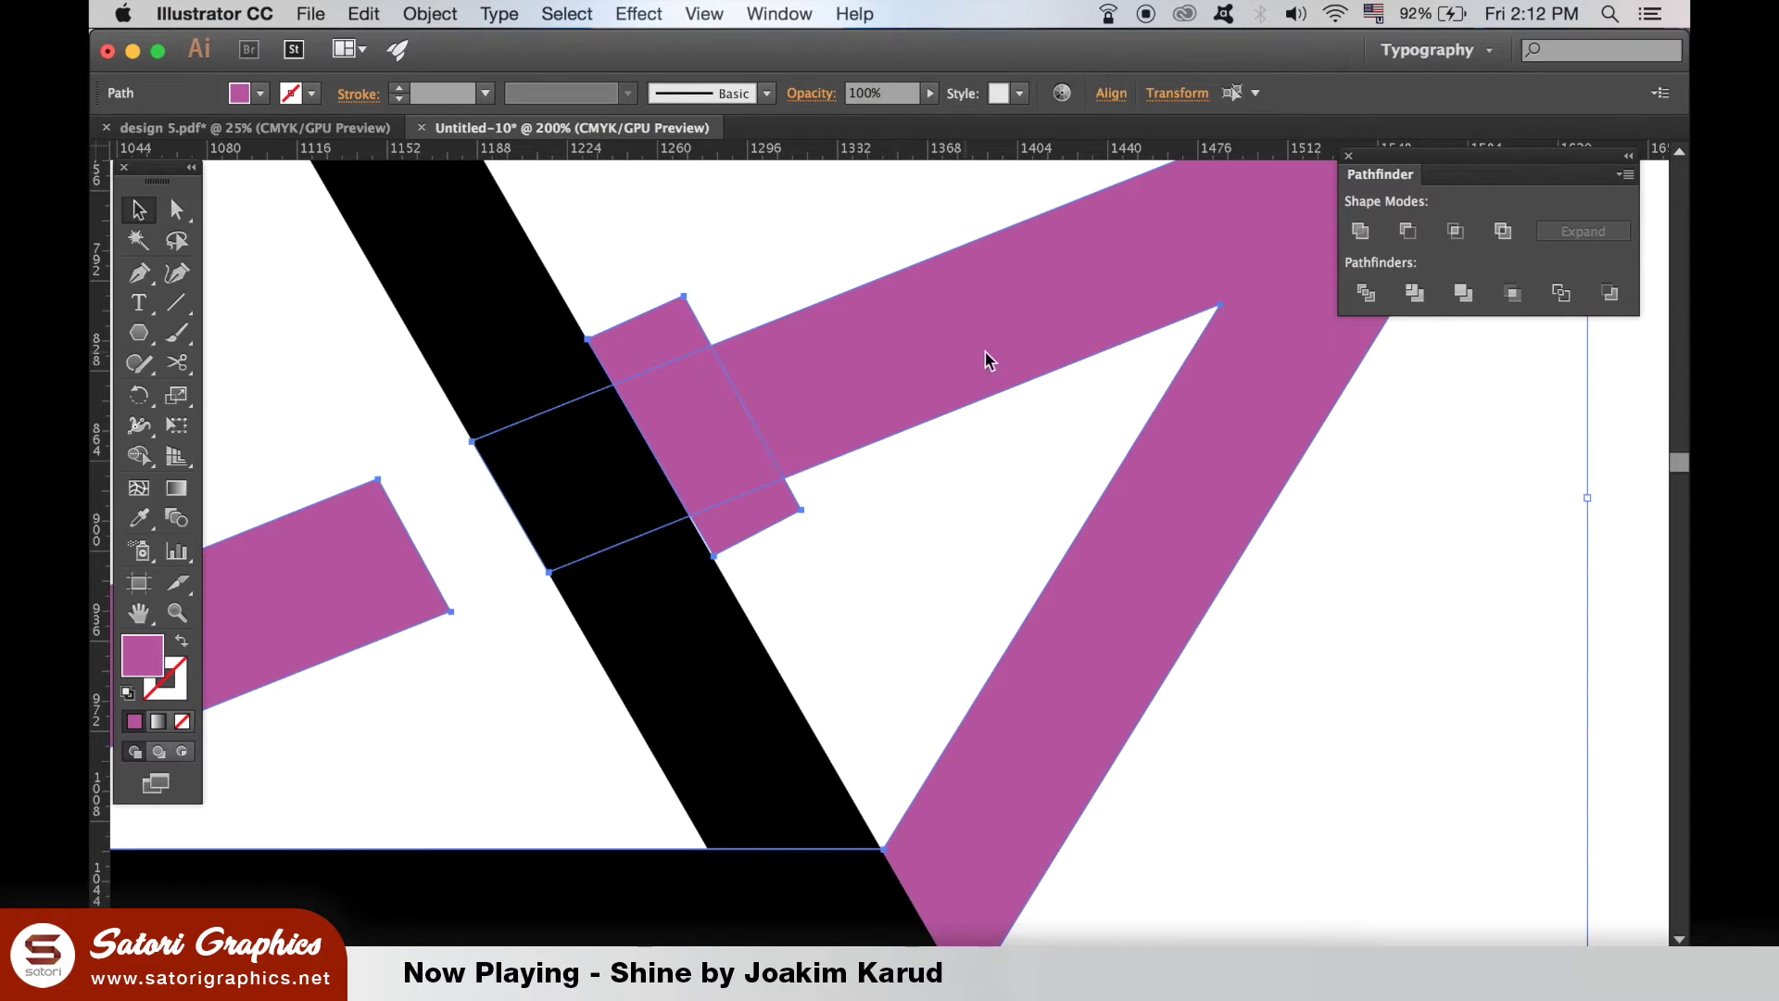
{"action": "left_click", "coordinate": [1407, 230]}
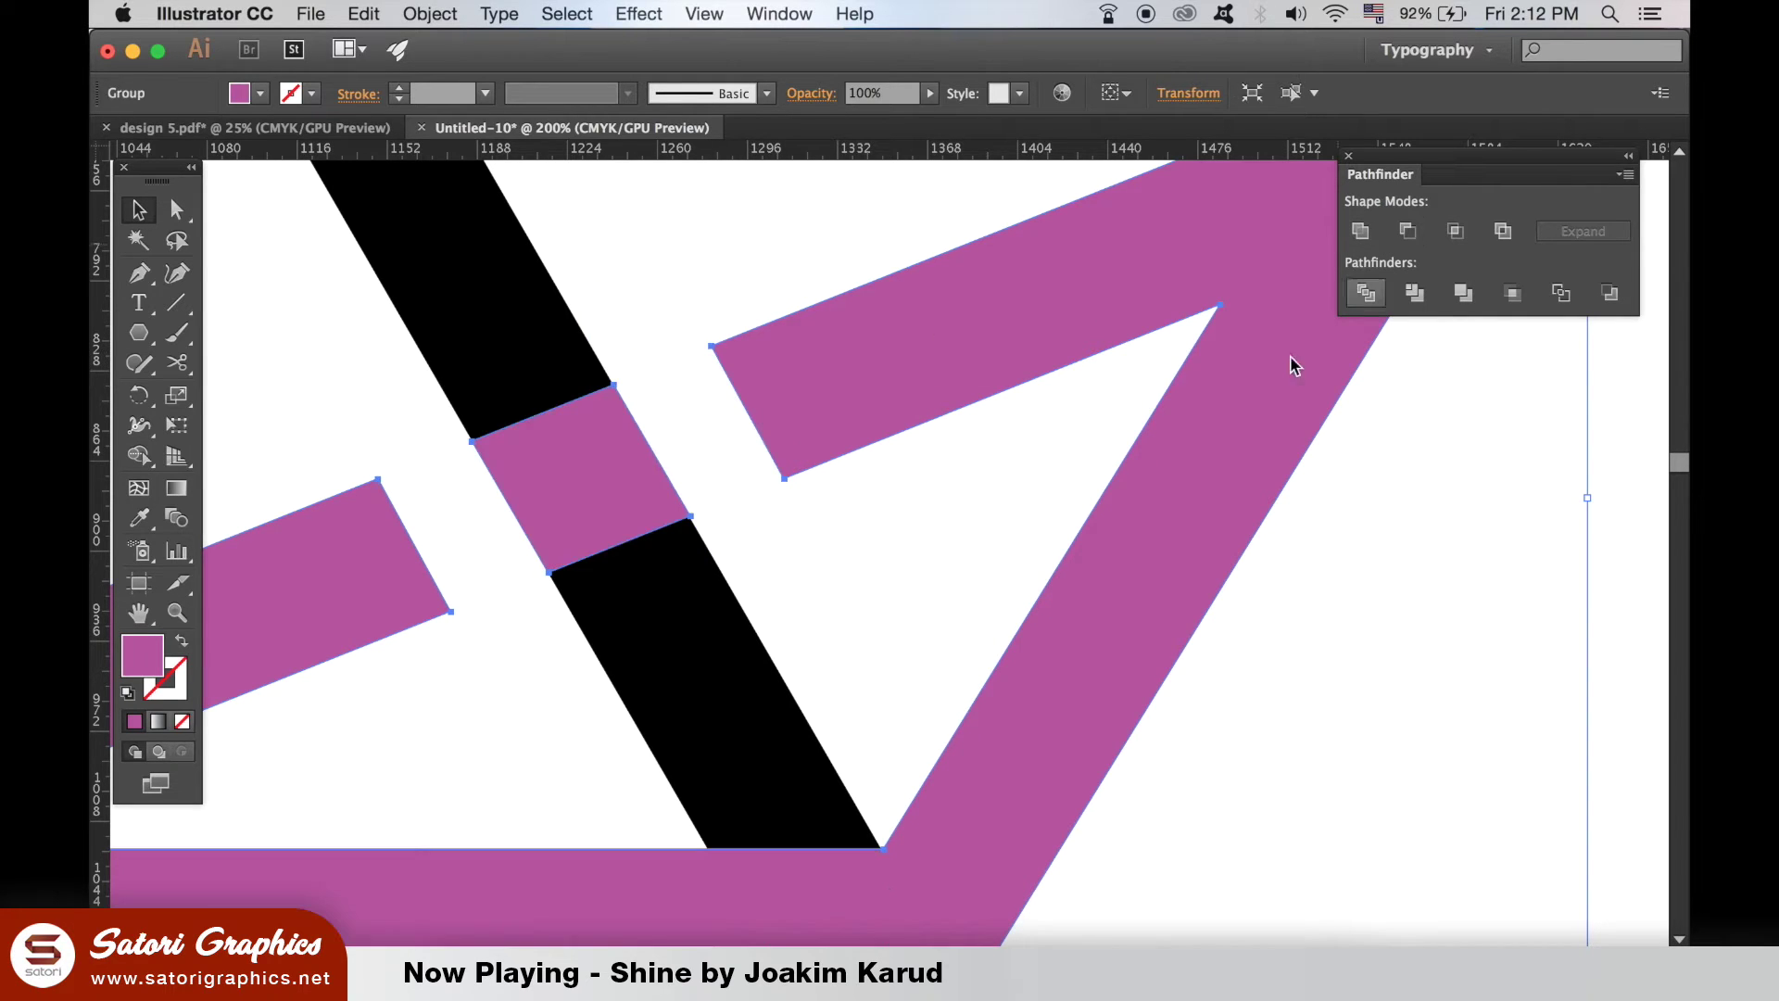
{"action": "left_click", "coordinate": [927, 500]}
{"action": "left_click", "coordinate": [765, 357]}
{"action": "left_click", "coordinate": [430, 13]}
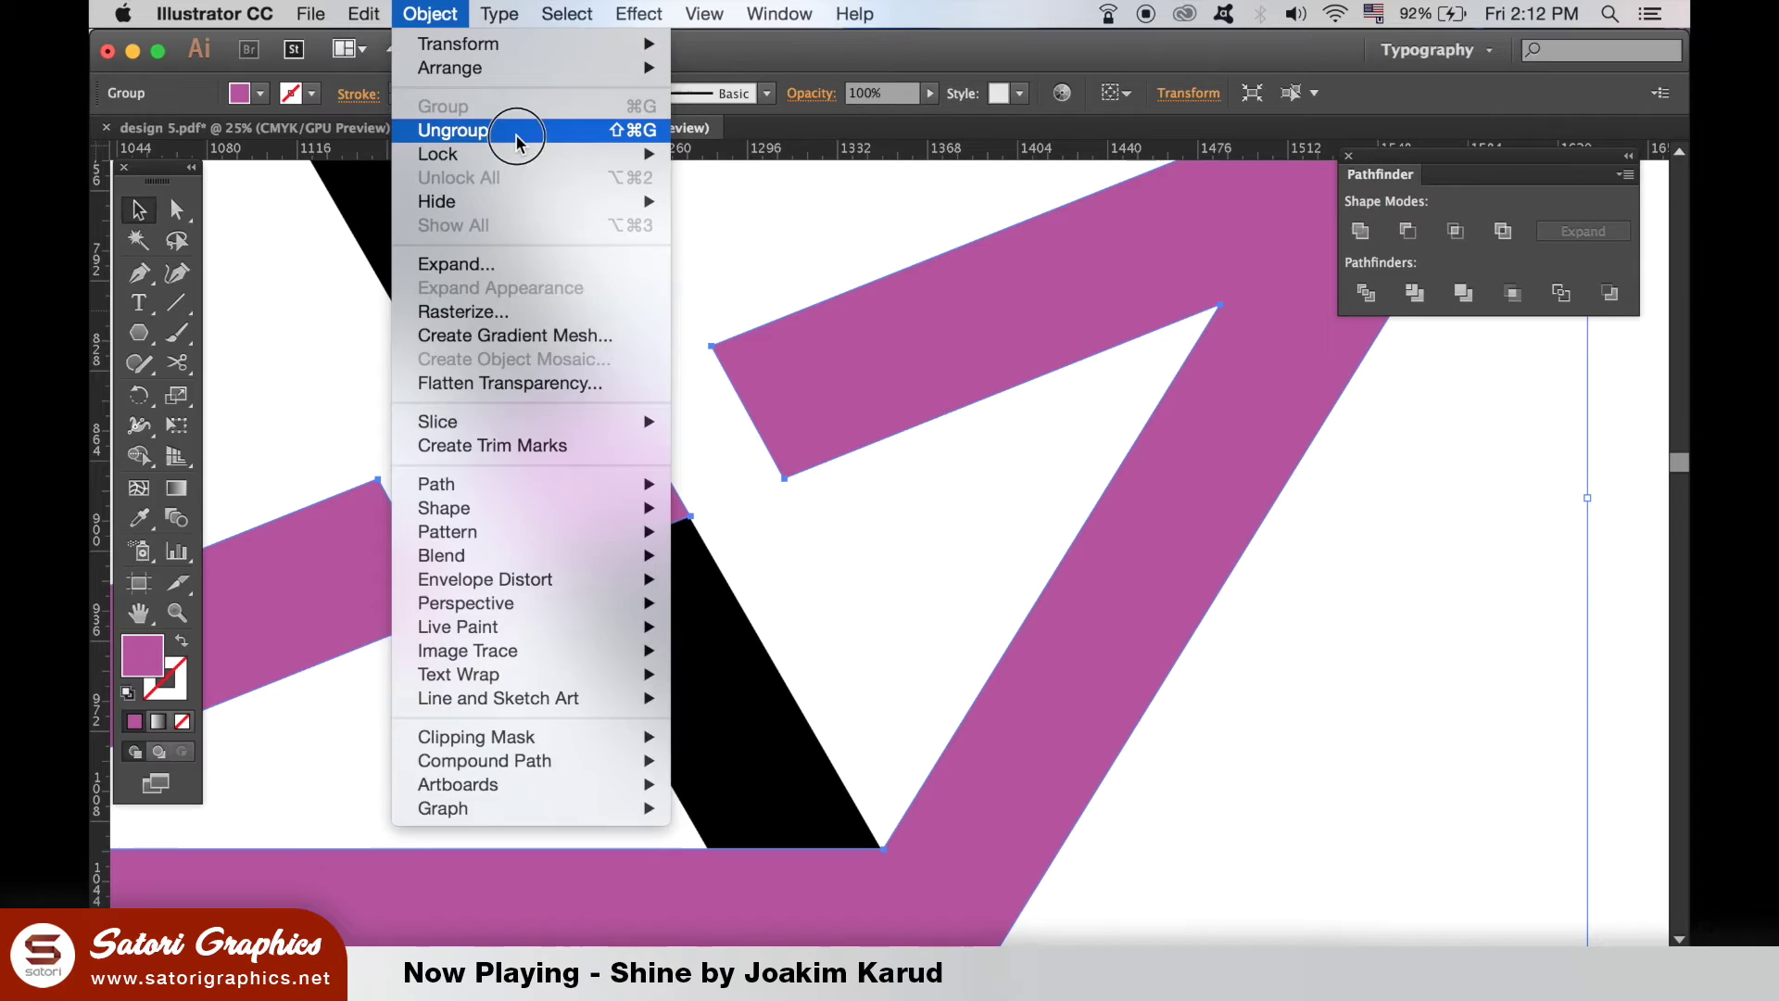
{"action": "left_click", "coordinate": [890, 451]}
{"action": "left_click", "coordinate": [1609, 919]}
{"action": "left_click", "coordinate": [614, 453]}
{"action": "key", "text": "Delete"}
Step: Send the large magenta path to the back, behind the black triangle
{"action": "left_click", "coordinate": [834, 404]}
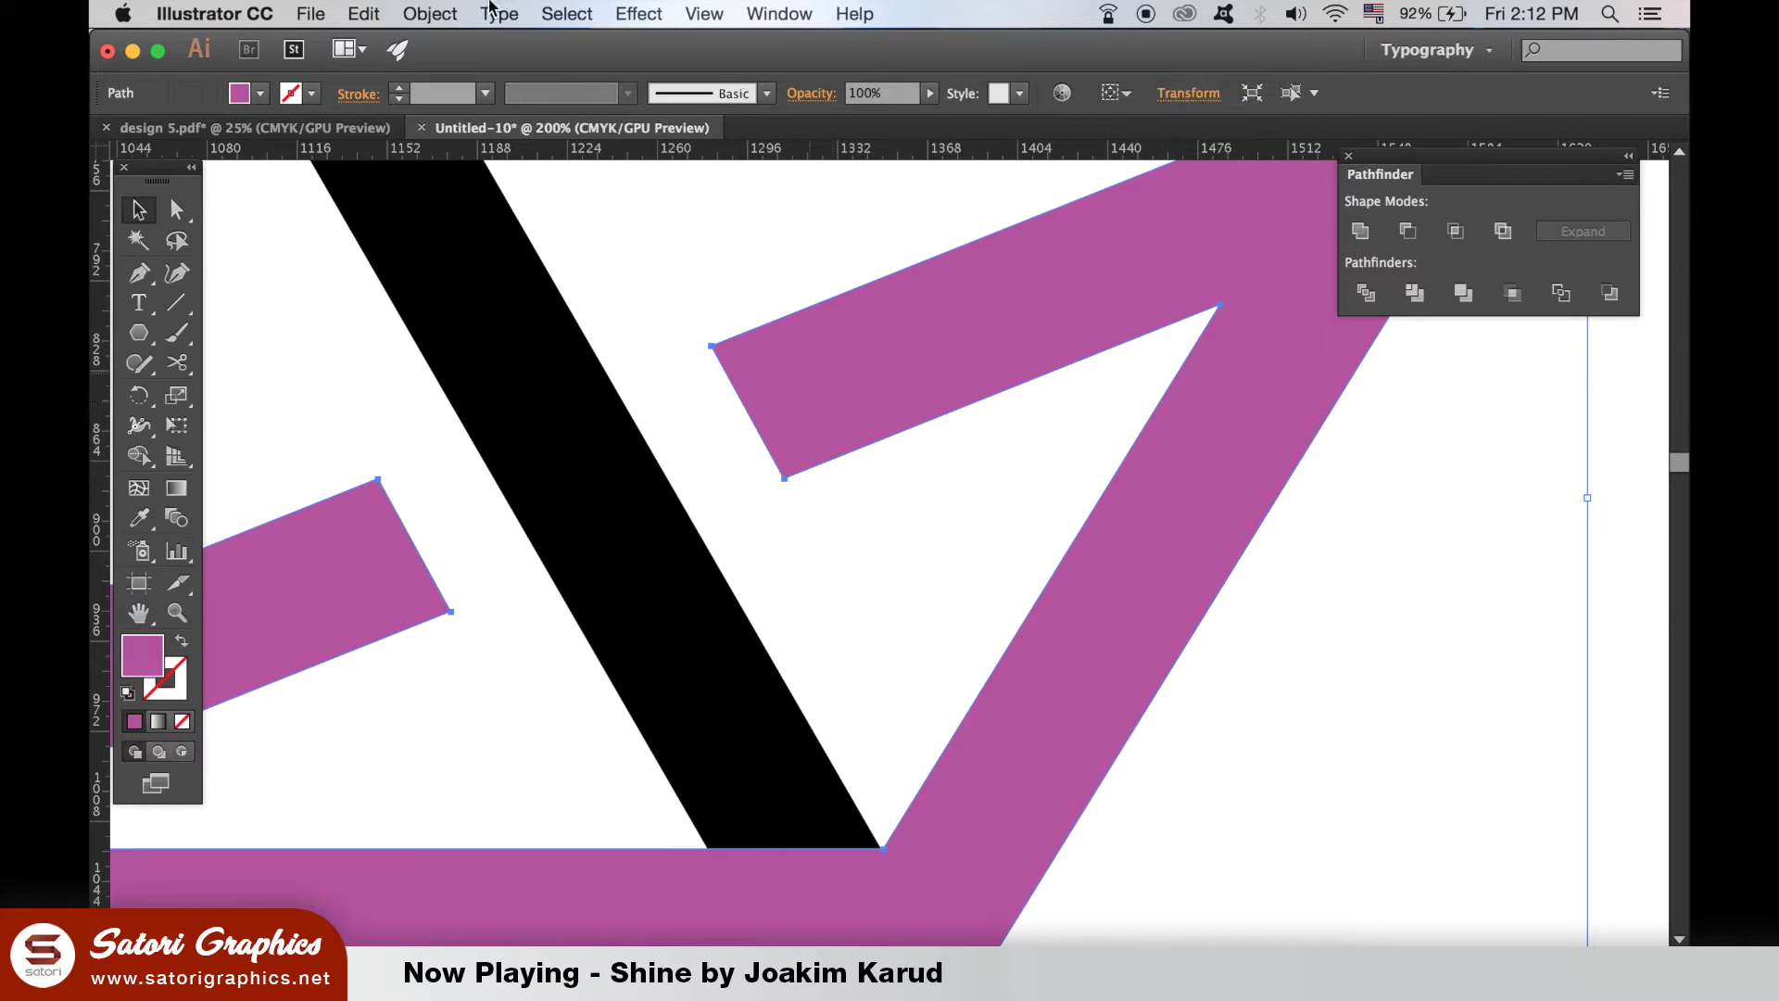
{"action": "left_click", "coordinate": [457, 12]}
{"action": "mouse_move", "coordinate": [482, 68]}
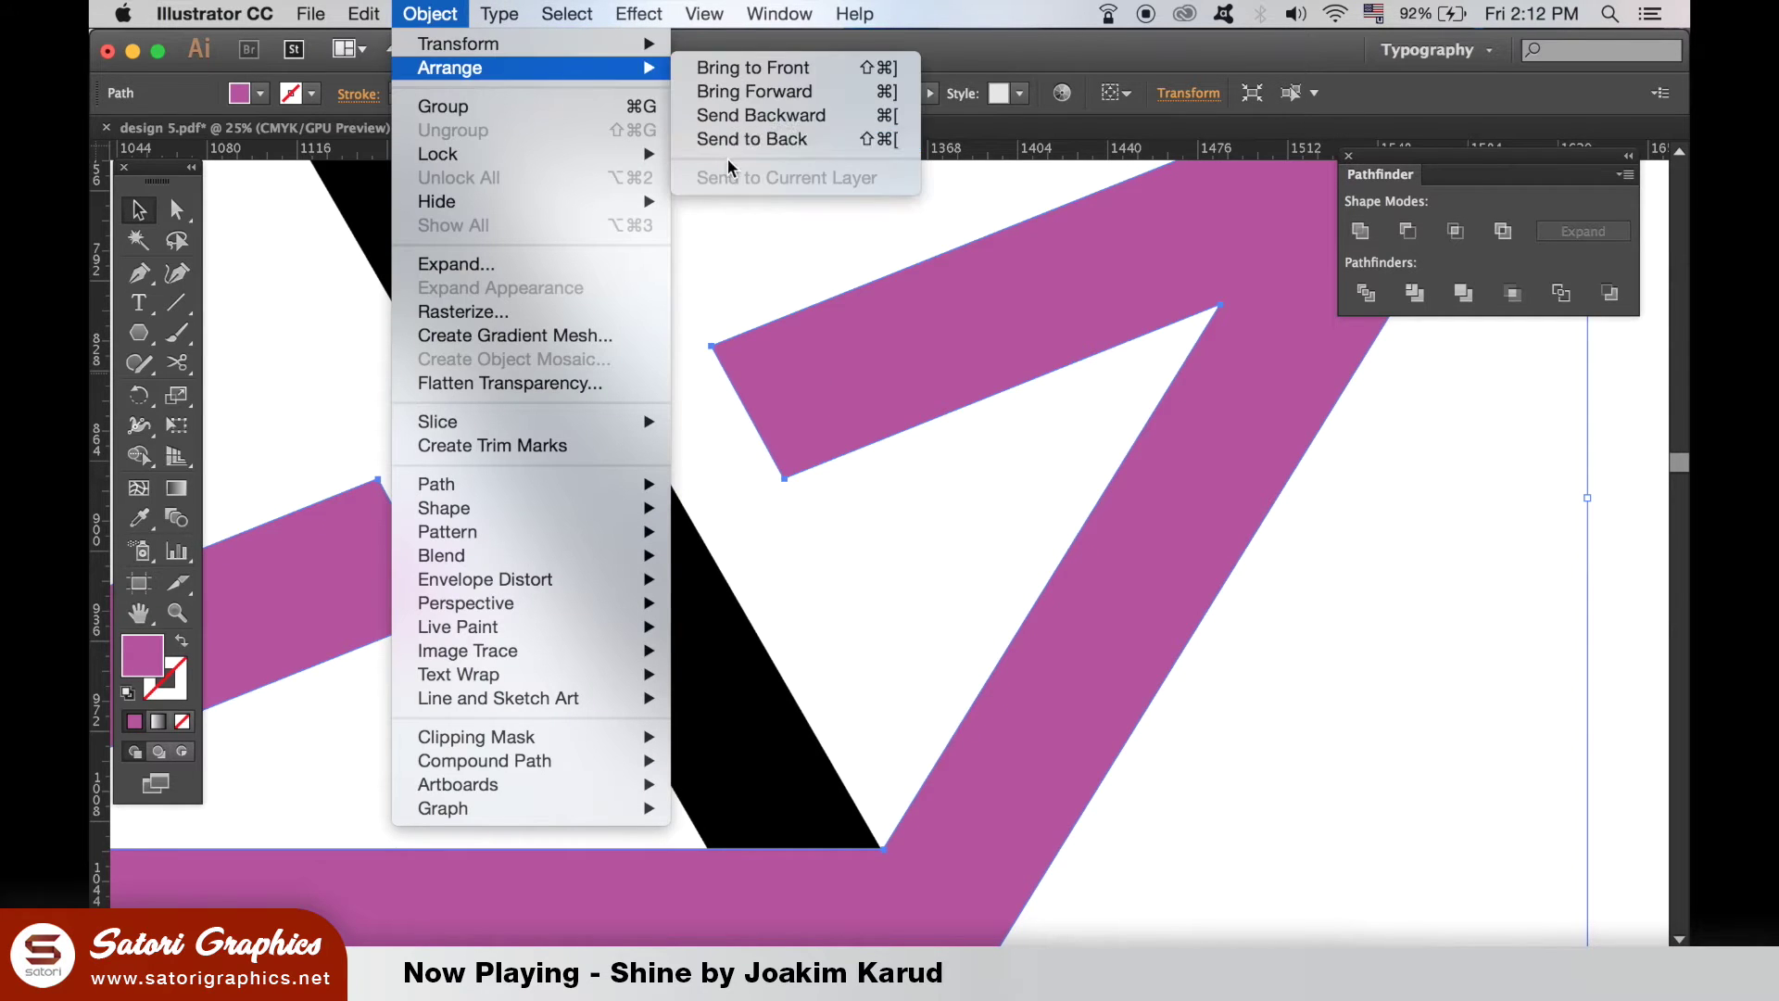
{"action": "key", "text": "shift+super+bracketleft"}
{"action": "left_click", "coordinate": [719, 246]}
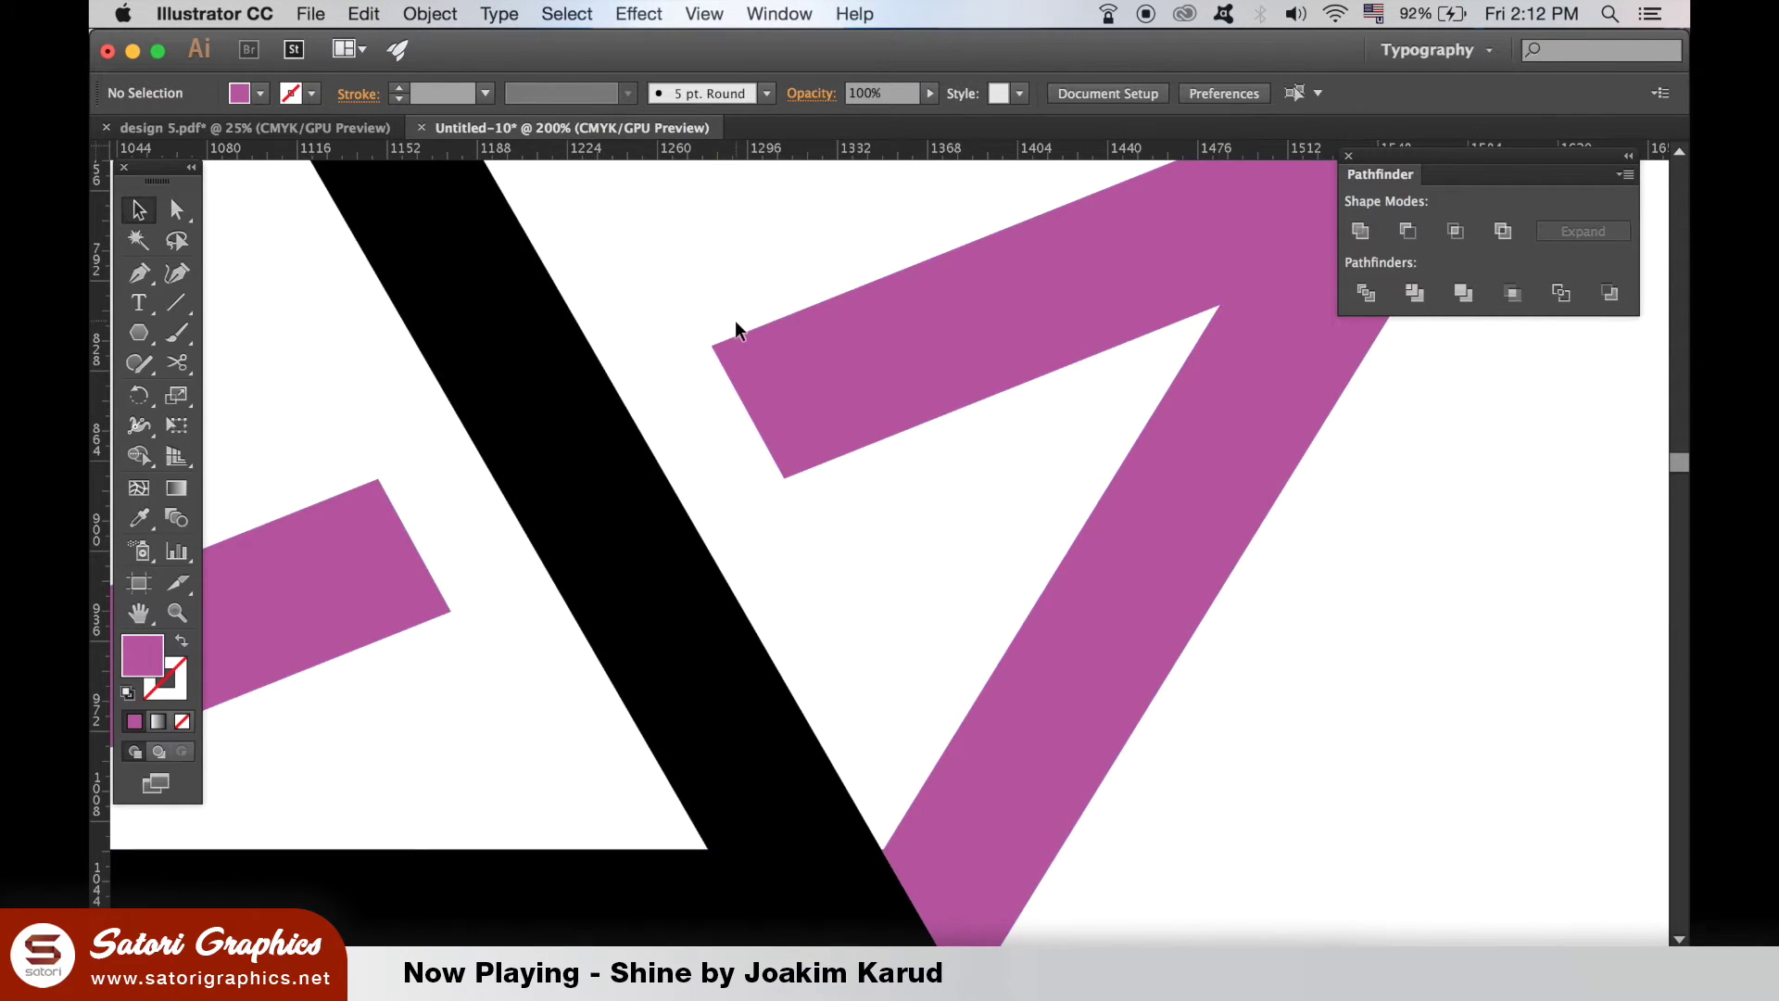
{"action": "key", "text": "super+minus"}
{"action": "key", "text": "super+minus"}
{"action": "key", "text": "super+minus"}
{"action": "key", "text": "super+minus"}
{"action": "key", "text": "super+minus"}
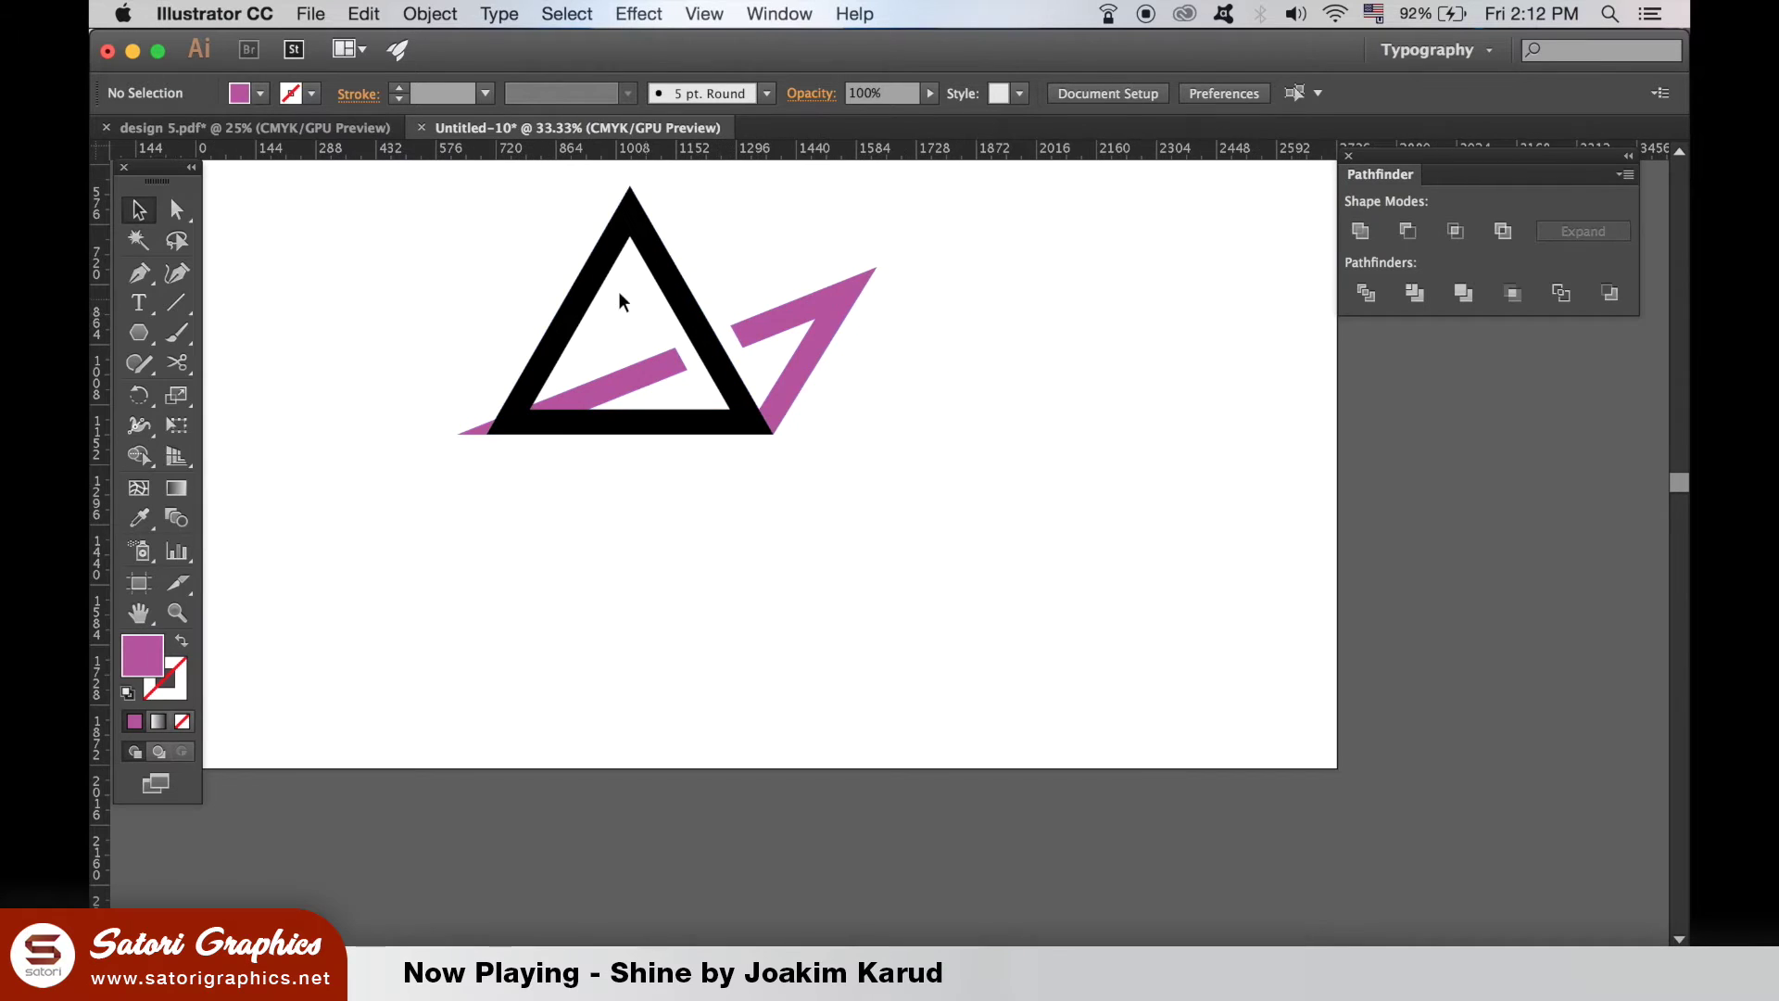
Step: Drag the magenta shape's left-tip anchor right so it sits inside the black stroke
{"action": "left_click_drag", "start_coordinate": [653, 407], "coordinate": [856, 550]}
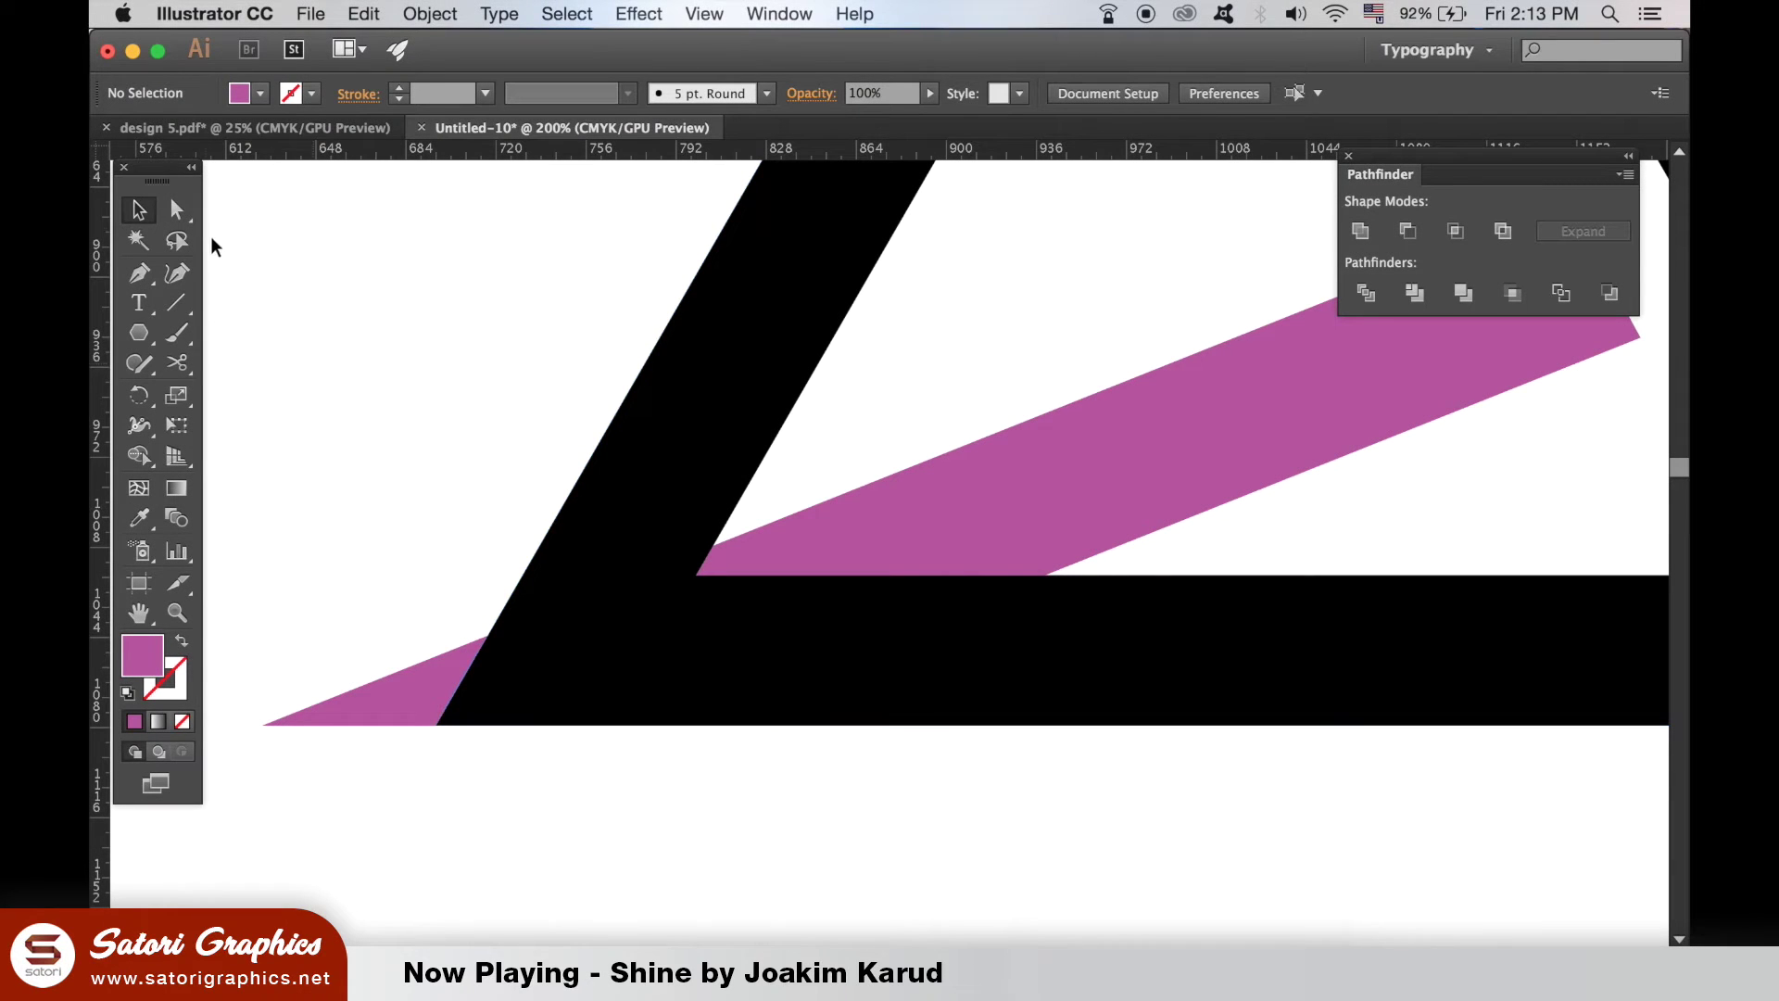
{"action": "left_click", "coordinate": [176, 209]}
{"action": "left_click", "coordinate": [279, 726]}
{"action": "left_click", "coordinate": [264, 725]}
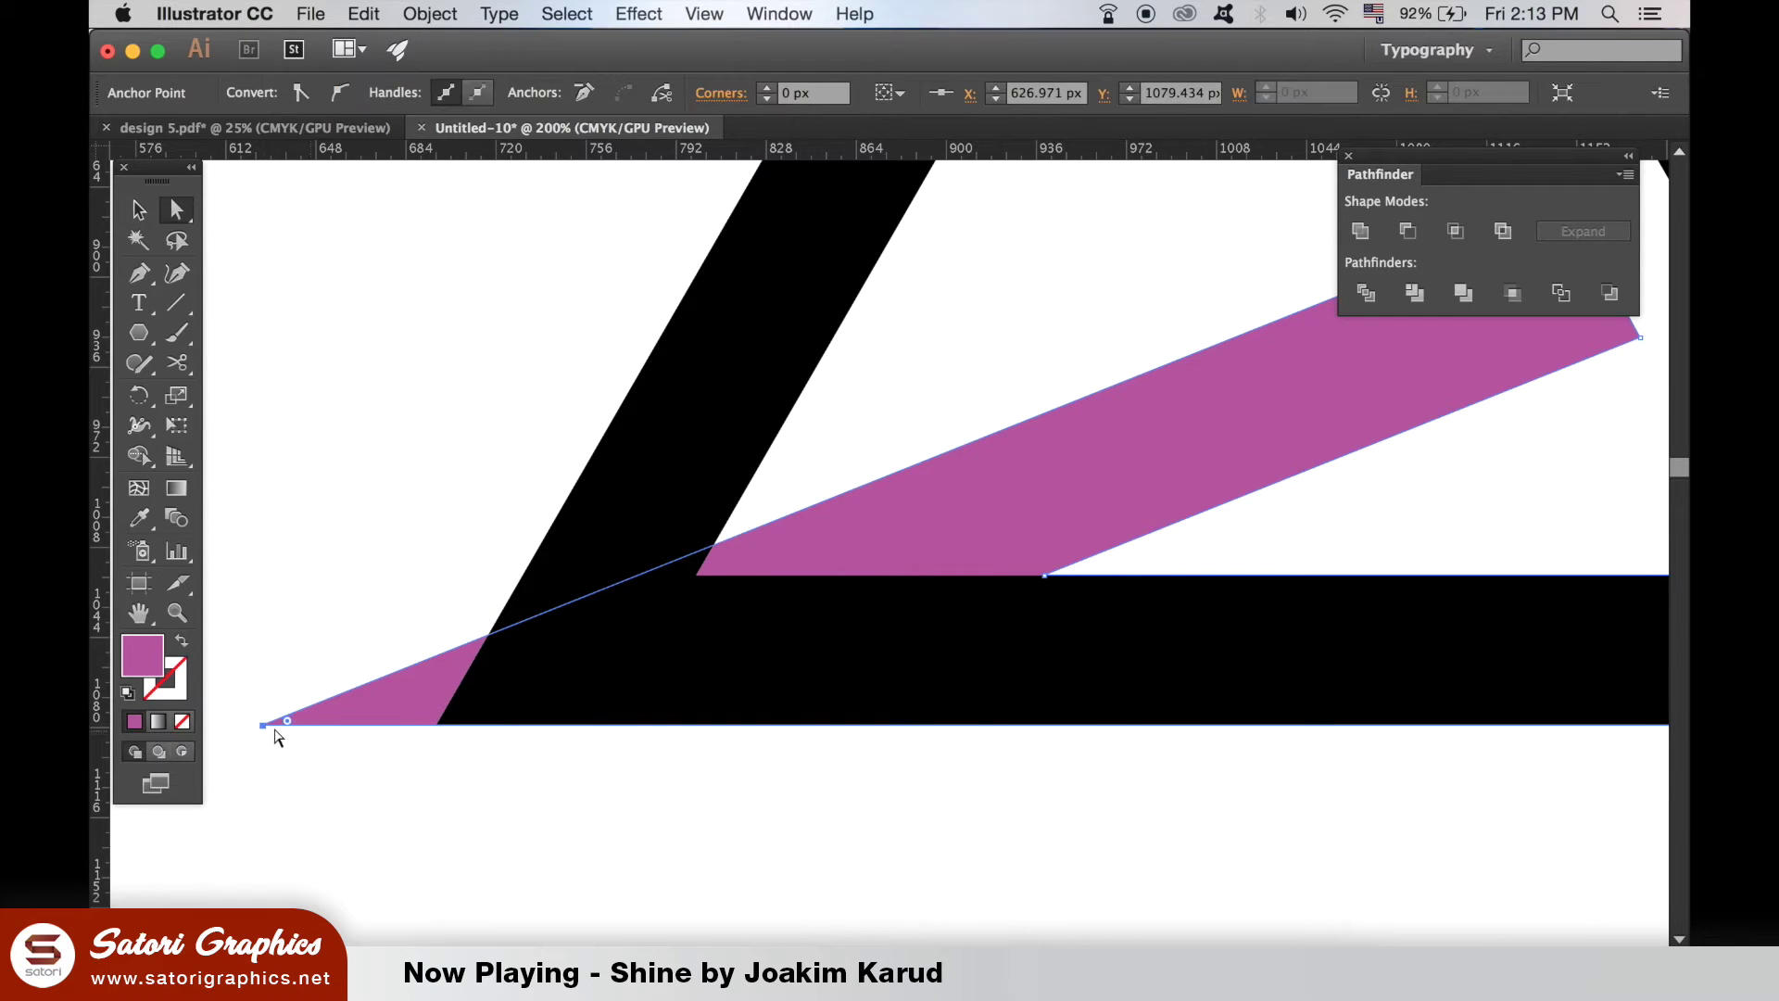
{"action": "left_click_drag", "start_coordinate": [264, 726], "coordinate": [428, 647]}
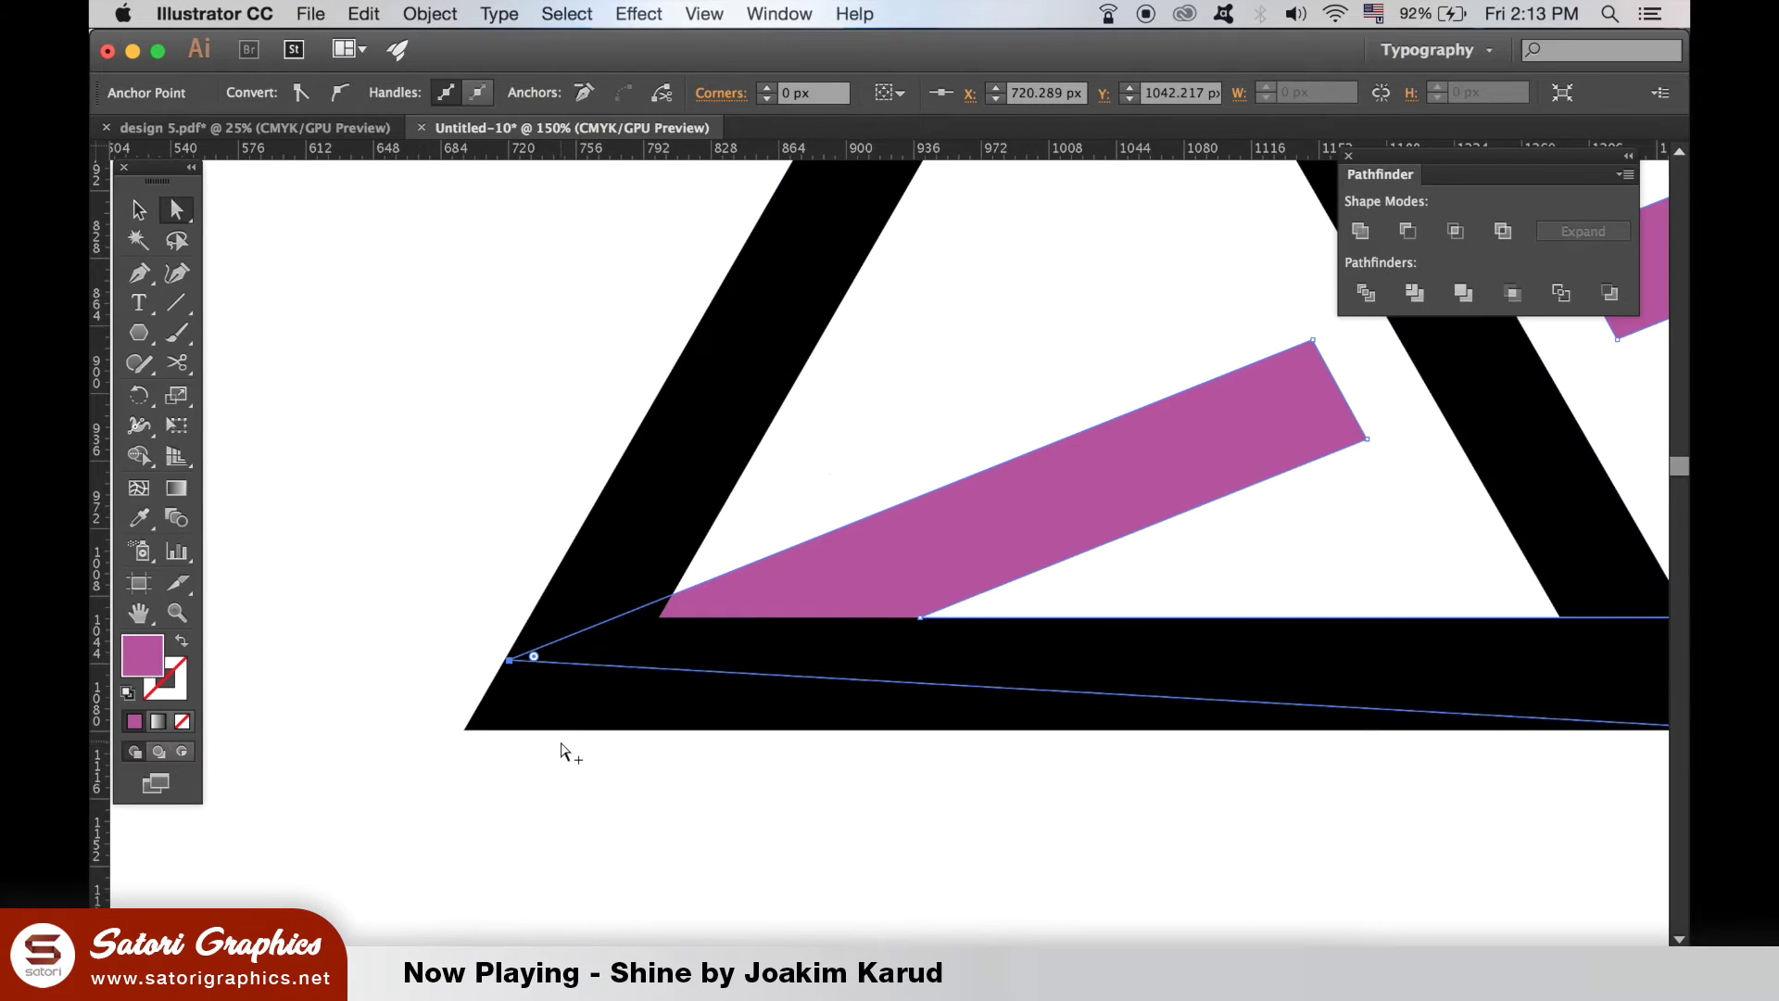
Step: Angle the magenta bar's cut end by pulling its bottom corner anchor down-left
{"action": "key", "text": "super+minus"}
{"action": "key", "text": "super+minus"}
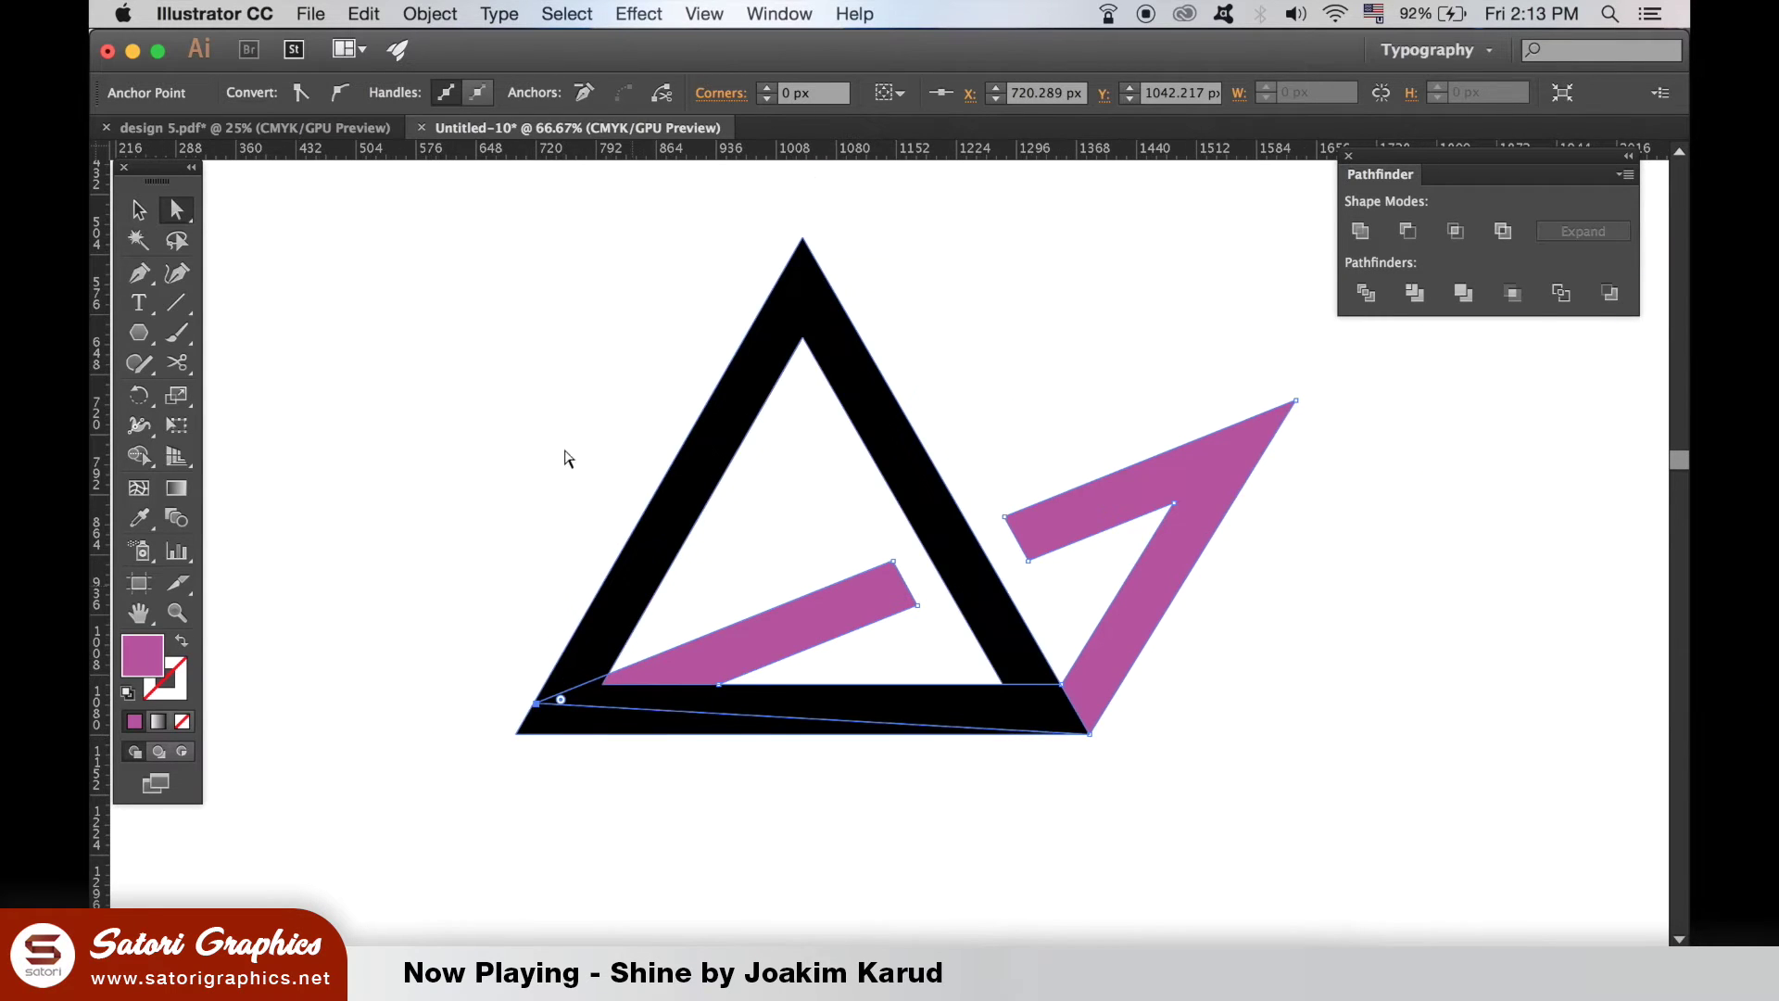
{"action": "left_click", "coordinate": [567, 439]}
{"action": "key", "text": "super+minus"}
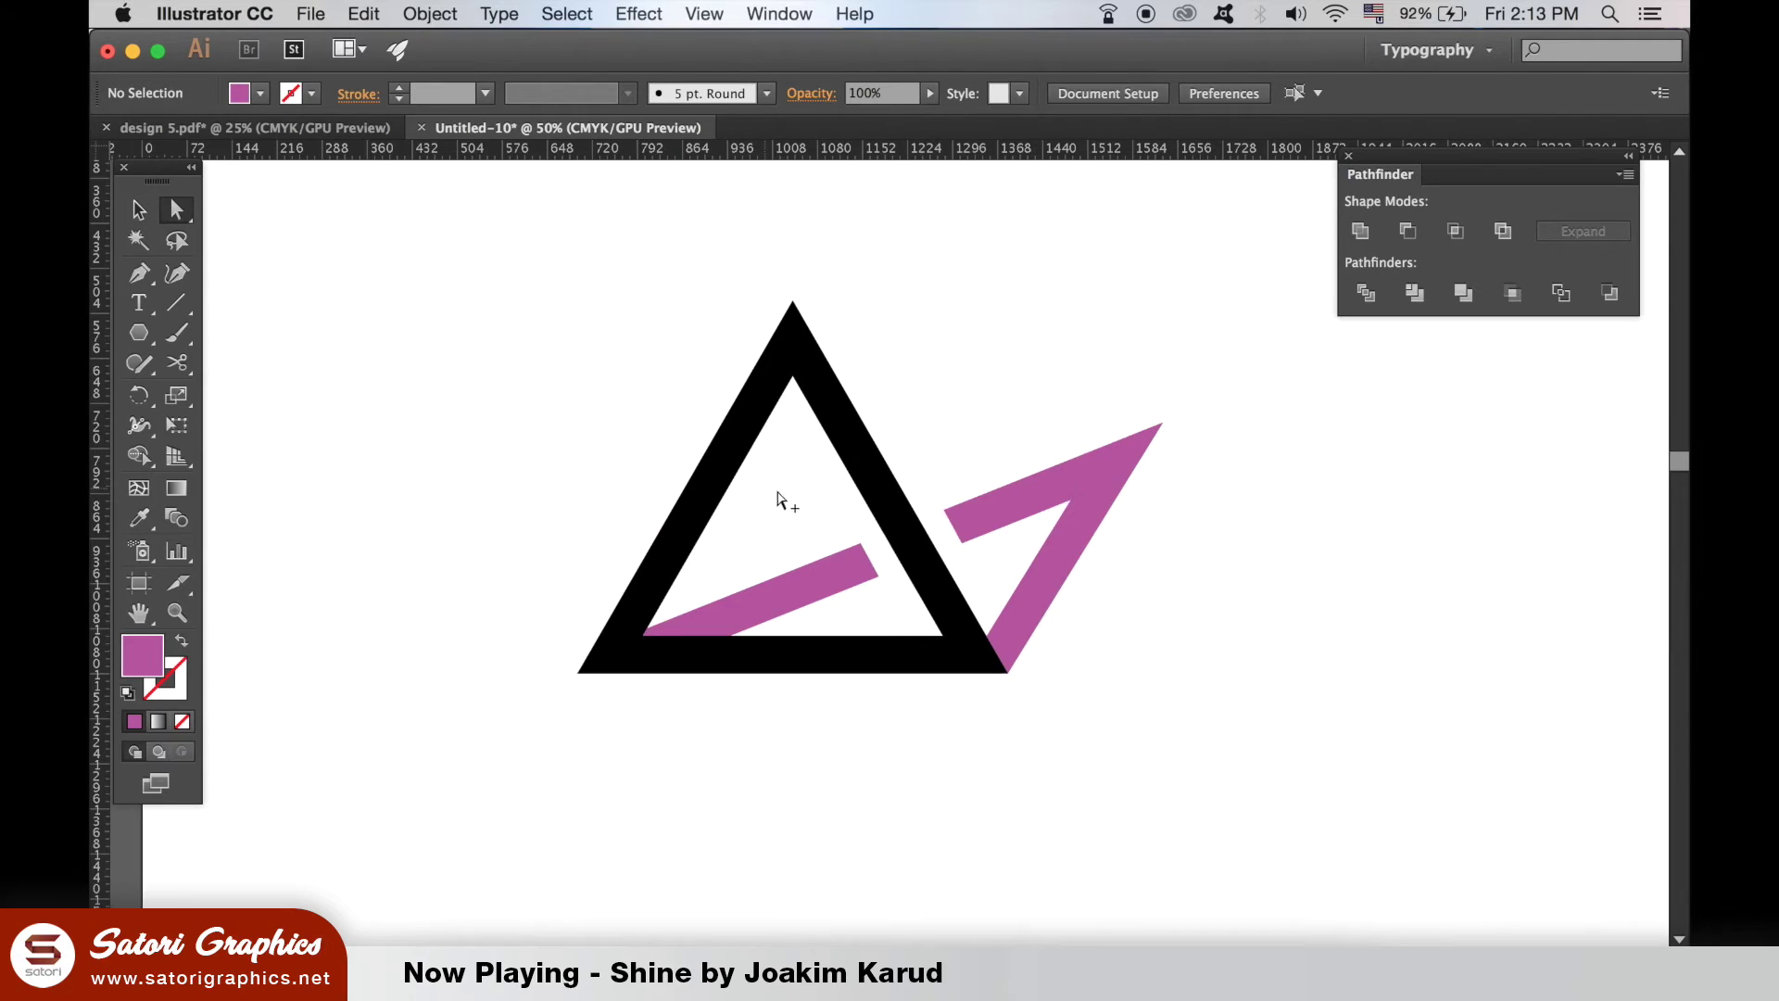
{"action": "key", "text": "super+equal"}
{"action": "key", "text": "super+equal"}
{"action": "key", "text": "super+equal"}
{"action": "key", "text": "super+equal"}
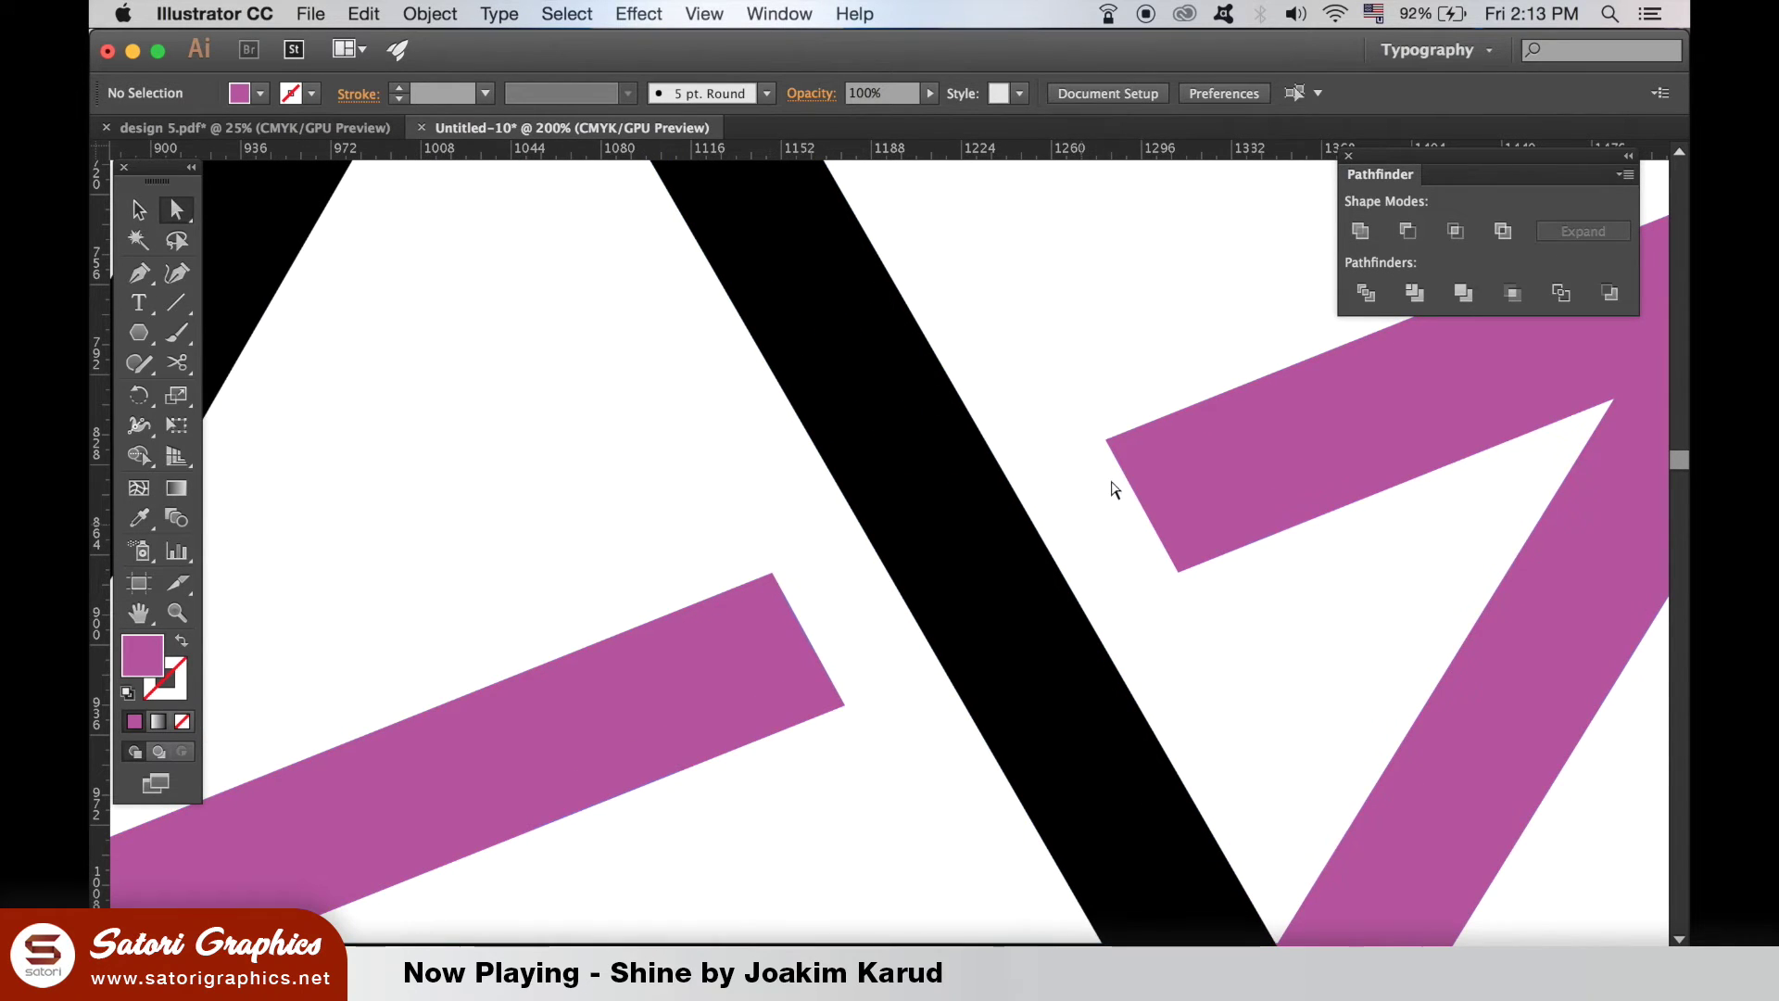
{"action": "left_click", "coordinate": [1110, 451]}
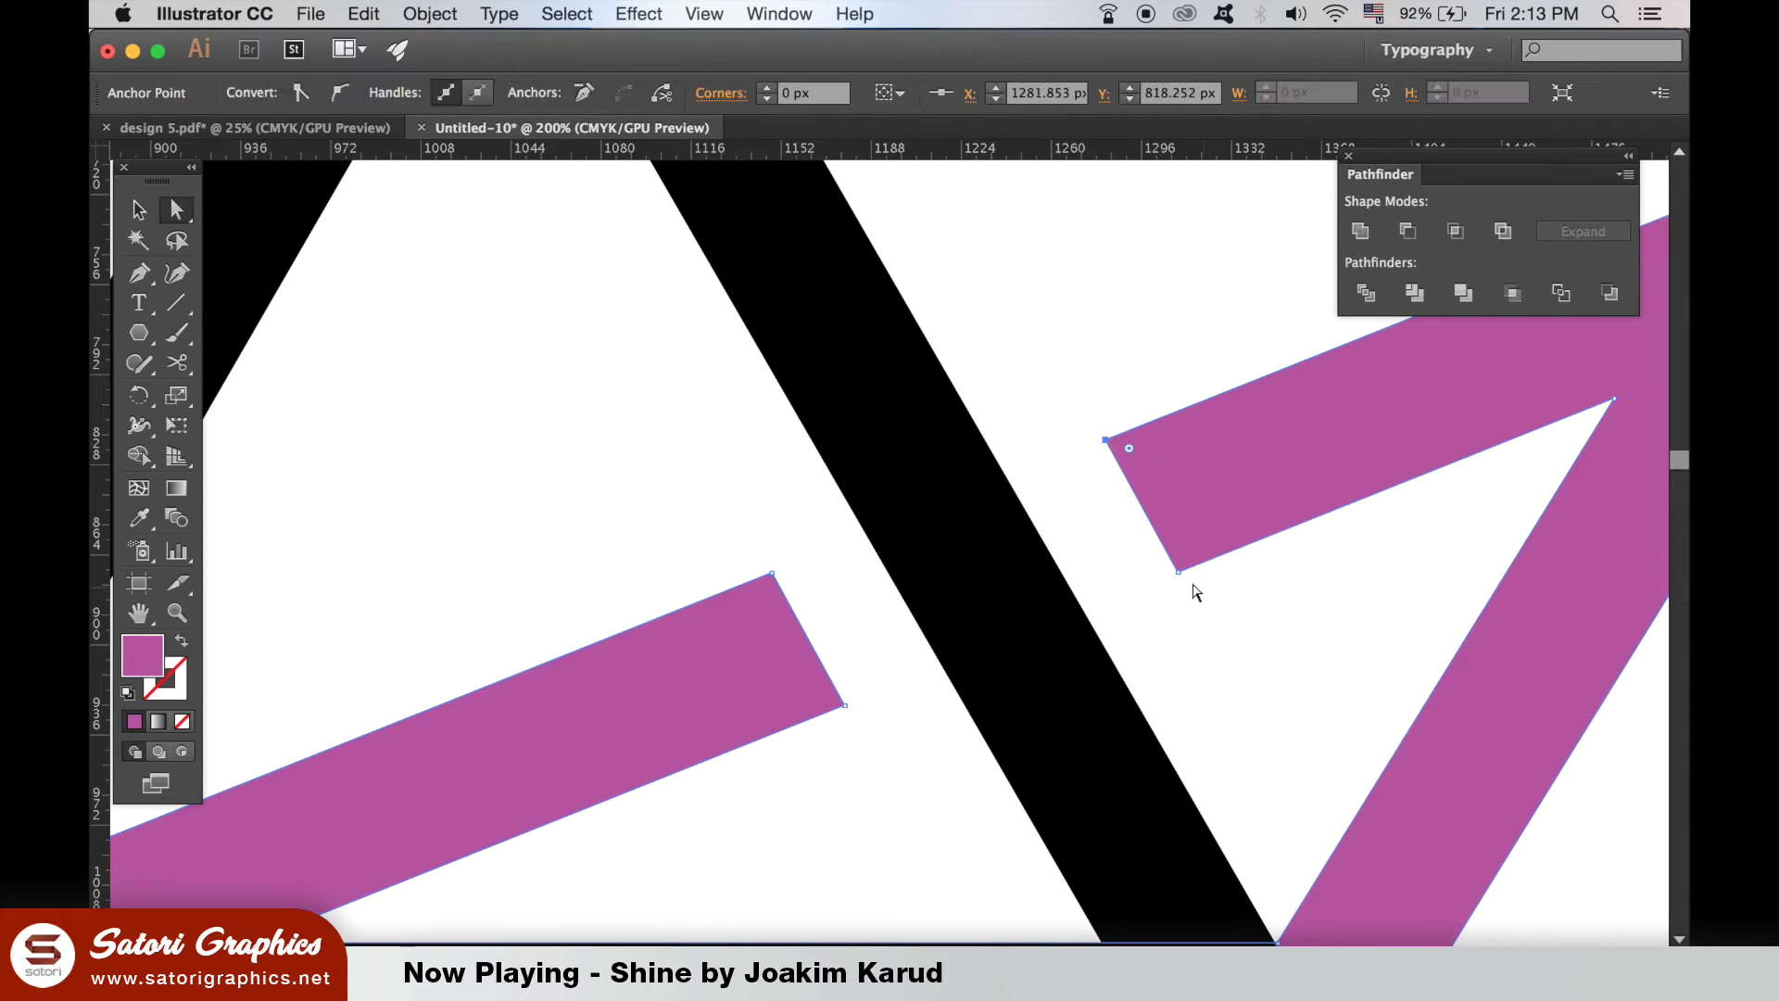
{"action": "left_click", "coordinate": [1179, 573], "text": "shift"}
{"action": "left_click_drag", "start_coordinate": [1179, 577], "coordinate": [1137, 597]}
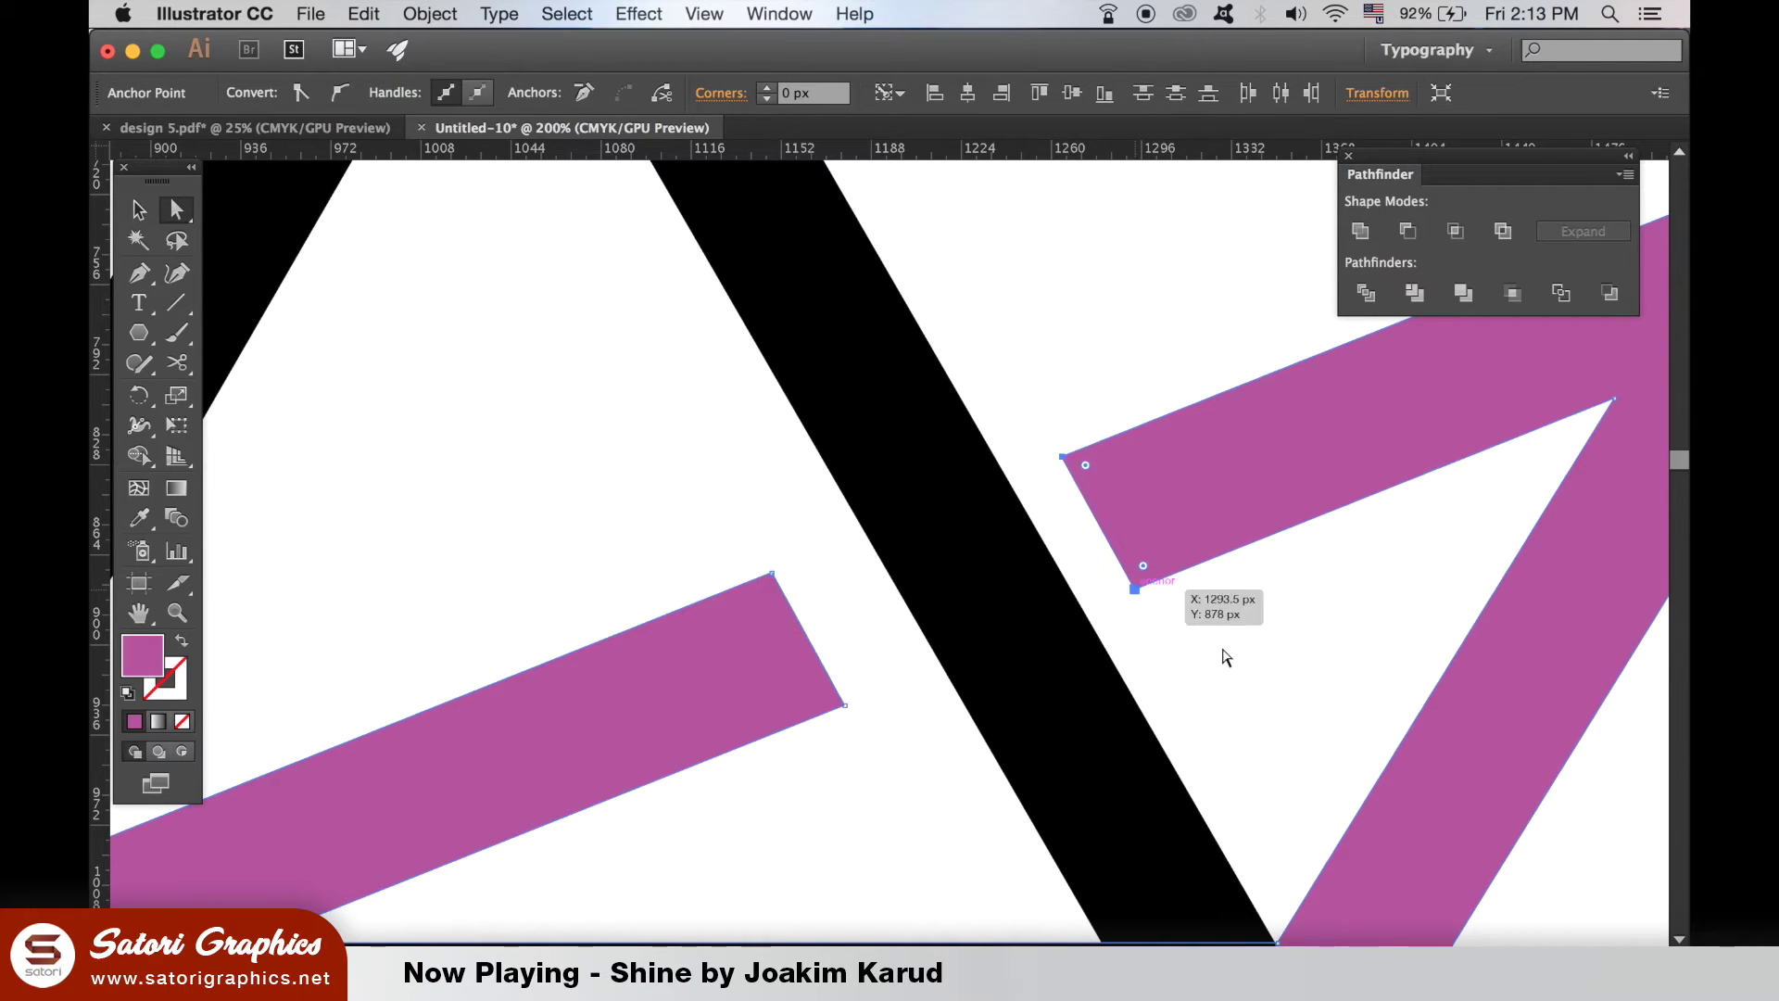
{"action": "left_click", "coordinate": [1213, 640]}
{"action": "scroll", "coordinate": [1209, 645], "scroll_direction": "down", "scroll_amount": 1}
{"action": "scroll", "coordinate": [1214, 646], "scroll_direction": "down", "scroll_amount": 5}
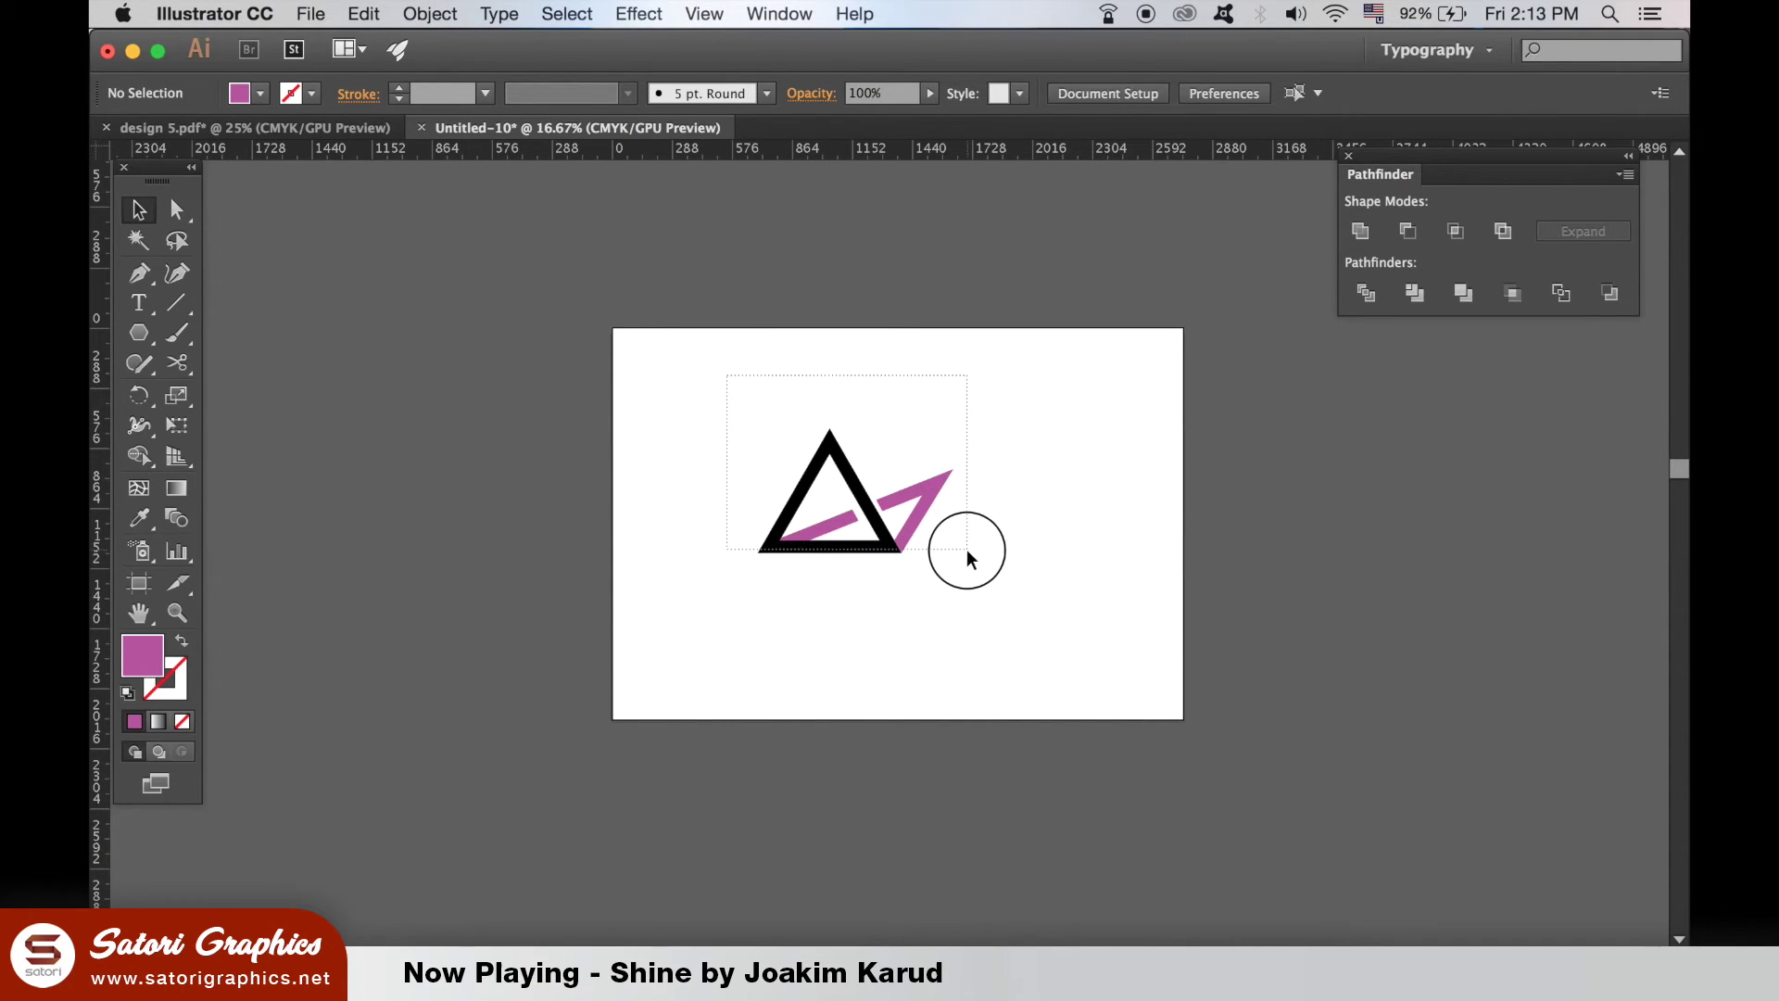
Step: Unite the black triangle and magenta shape into one shape with Pathfinder
{"action": "left_click_drag", "start_coordinate": [965, 548], "coordinate": [966, 549]}
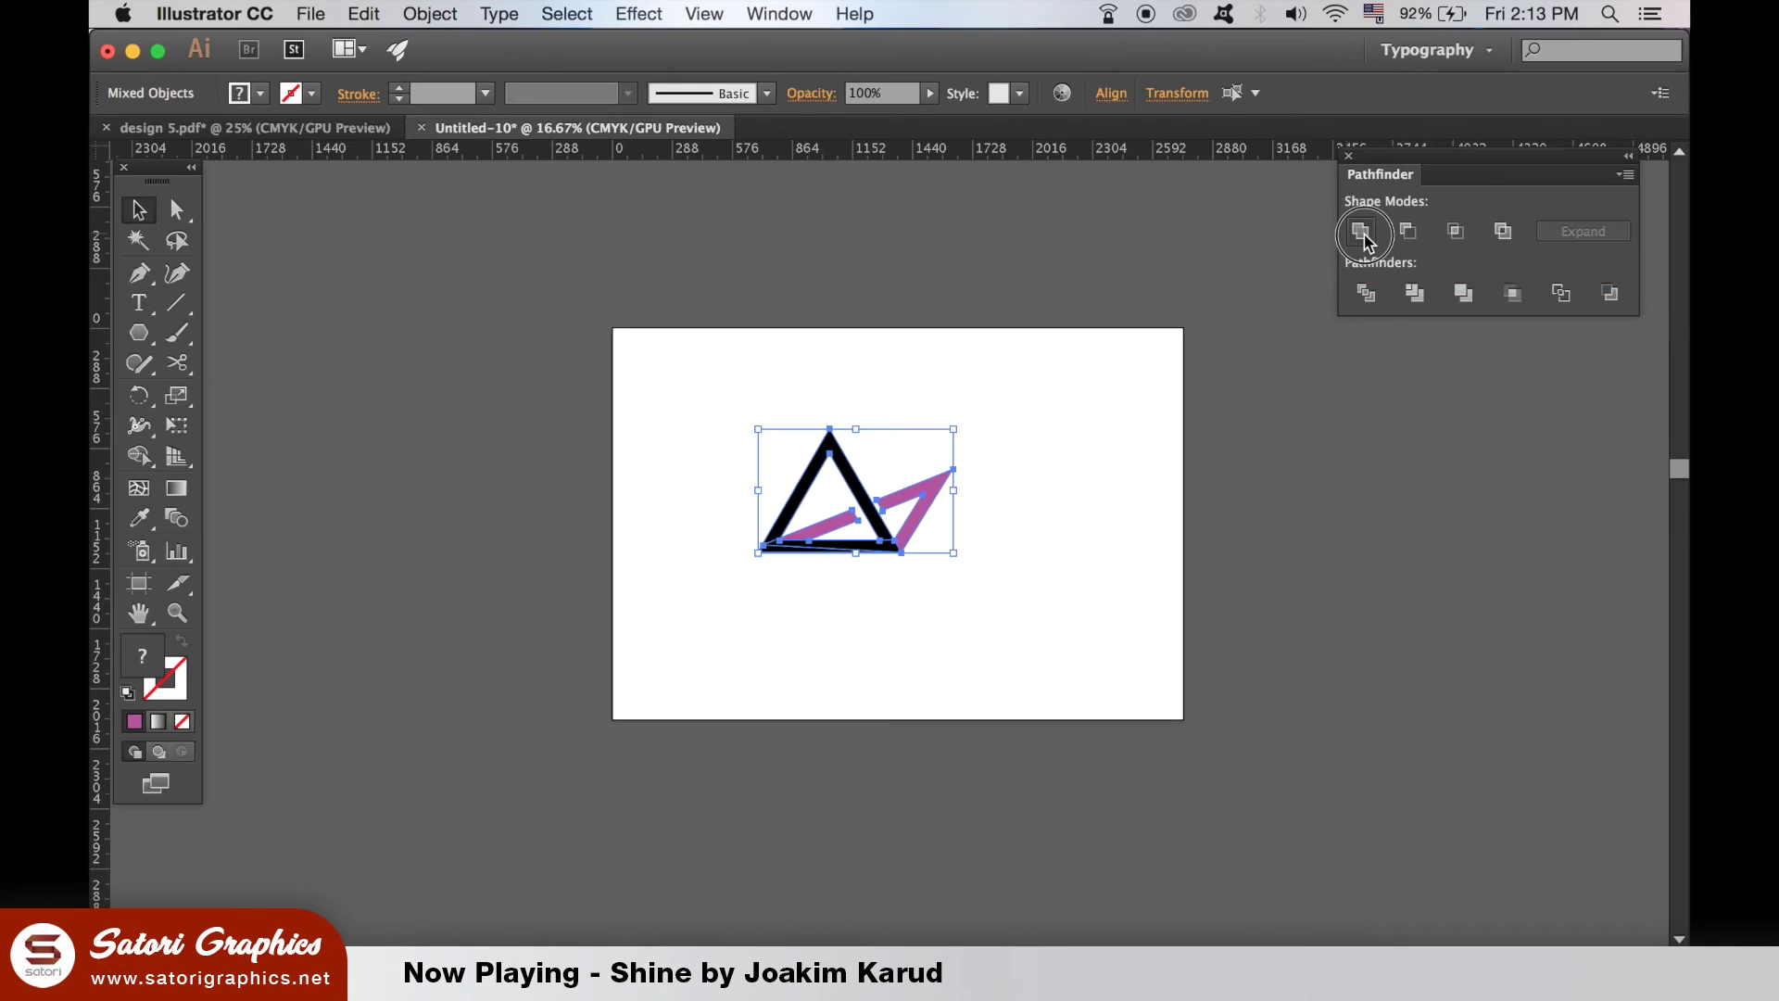
{"action": "left_click", "coordinate": [743, 496]}
{"action": "left_click", "coordinate": [1076, 488]}
Step: Select the merged shape and give it a white-to-black gradient fill
{"action": "left_click_drag", "start_coordinate": [650, 375], "coordinate": [1097, 608]}
{"action": "scroll", "coordinate": [842, 593], "scroll_direction": "up", "scroll_amount": 1}
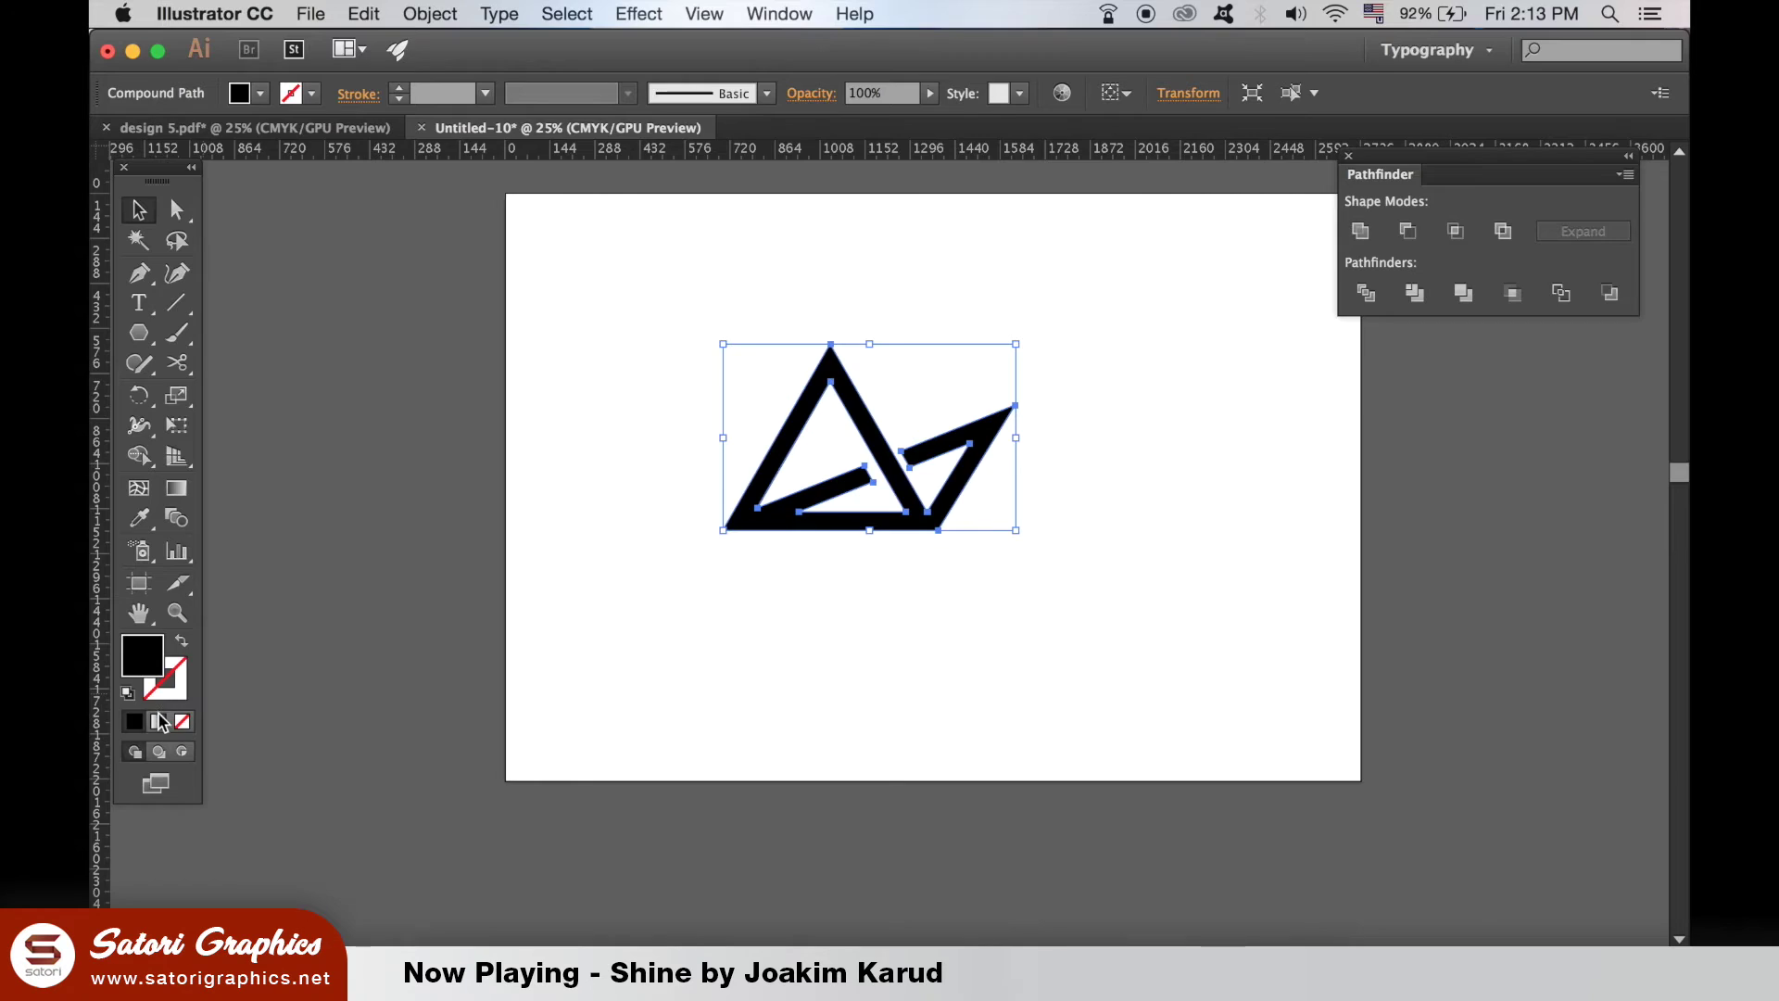
{"action": "left_click", "coordinate": [829, 521]}
Step: Apply a linear gradient, replace the black end stop, and tint the left stop light sky blue
{"action": "key", "text": "period"}
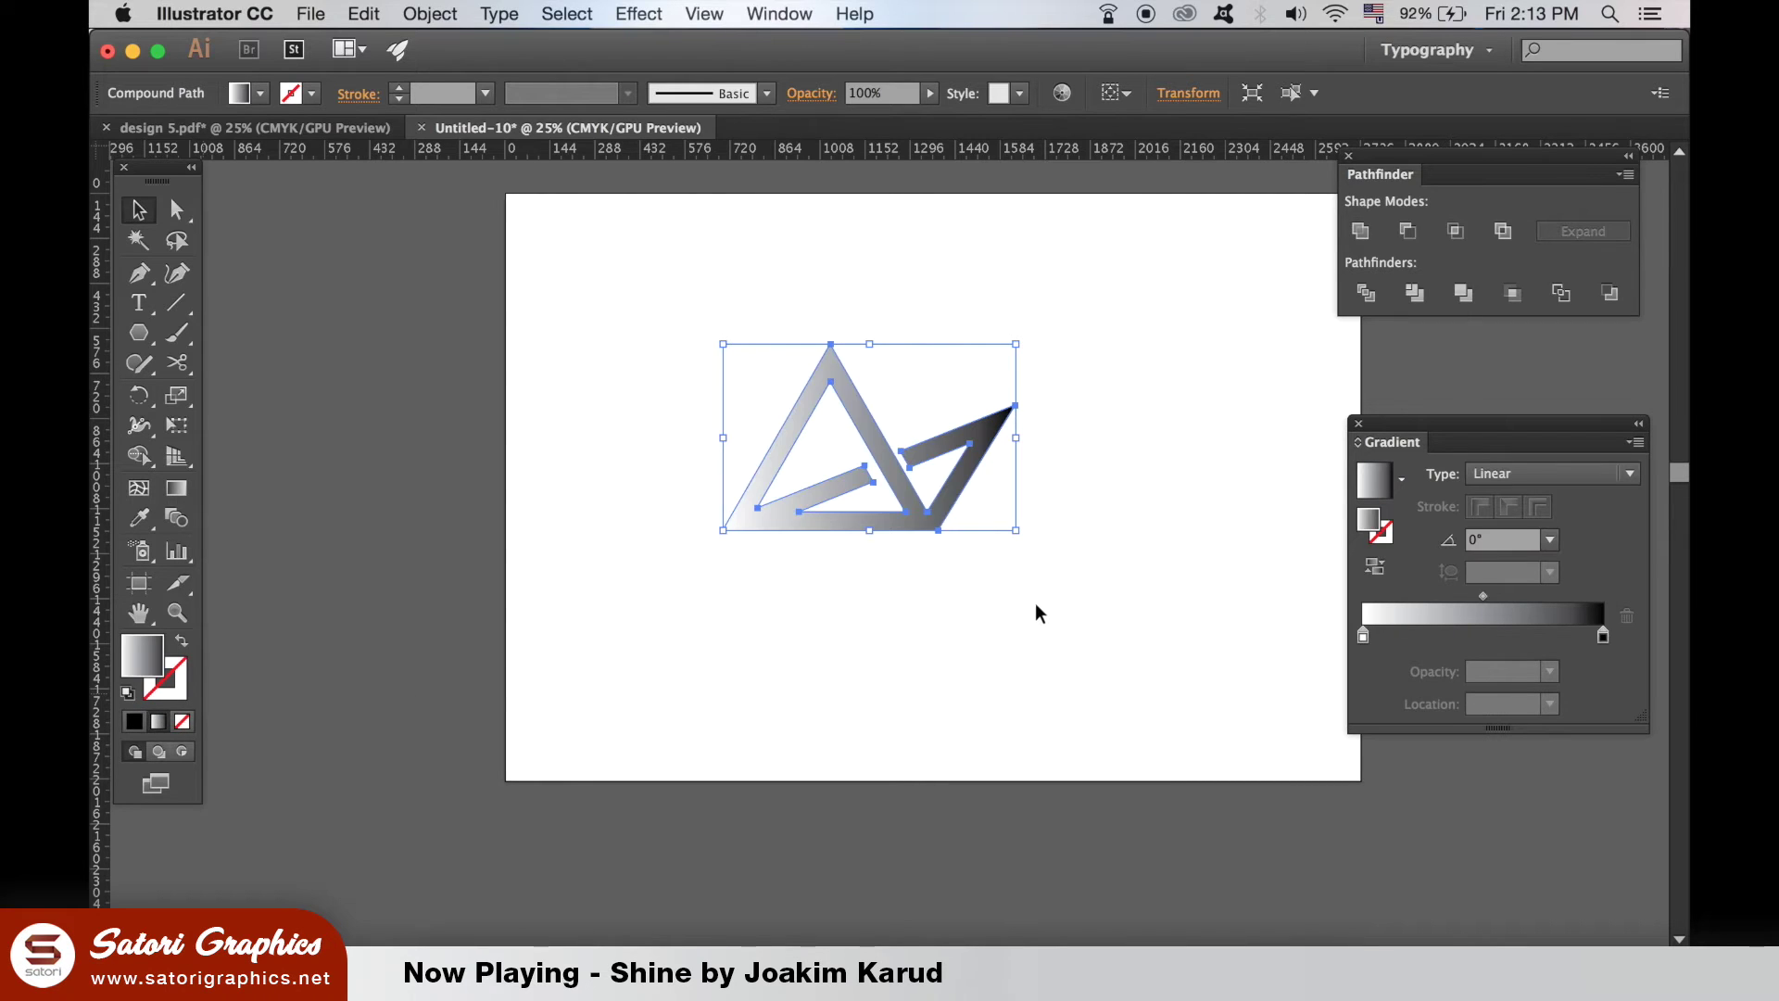
{"action": "double_click", "coordinate": [1363, 635]}
{"action": "left_click", "coordinate": [1277, 770]}
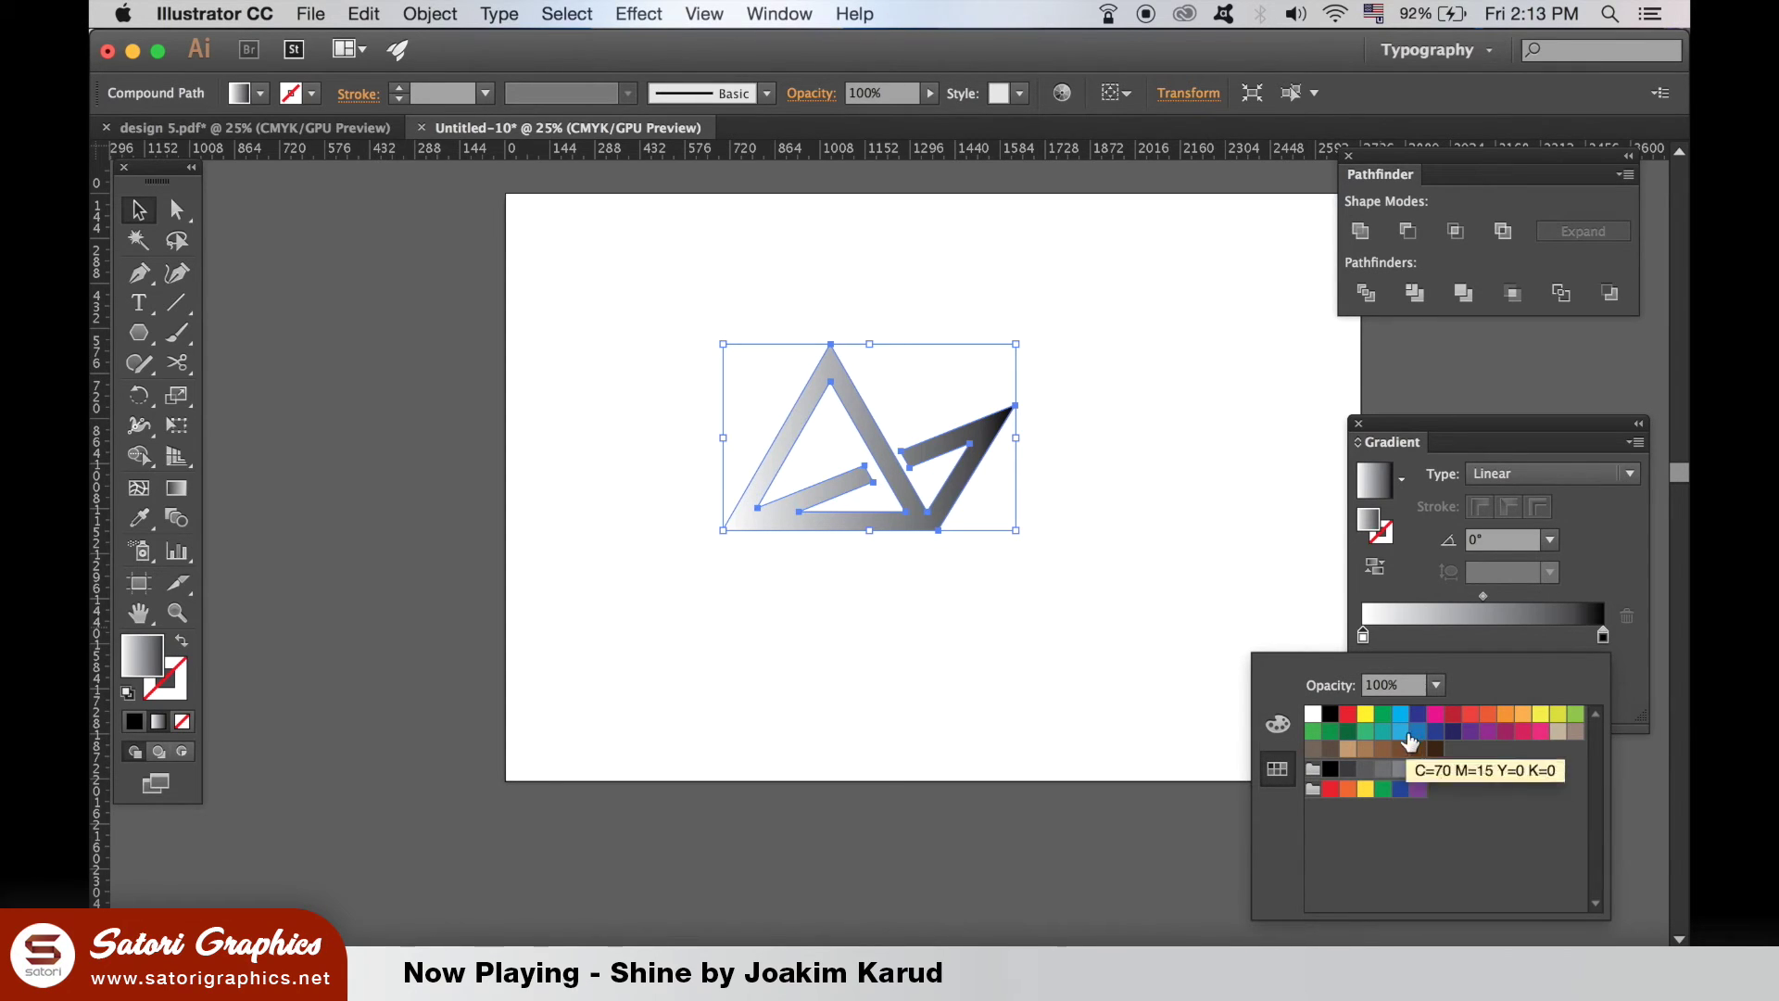
{"action": "left_click", "coordinate": [1409, 741]}
{"action": "left_click", "coordinate": [1387, 636]}
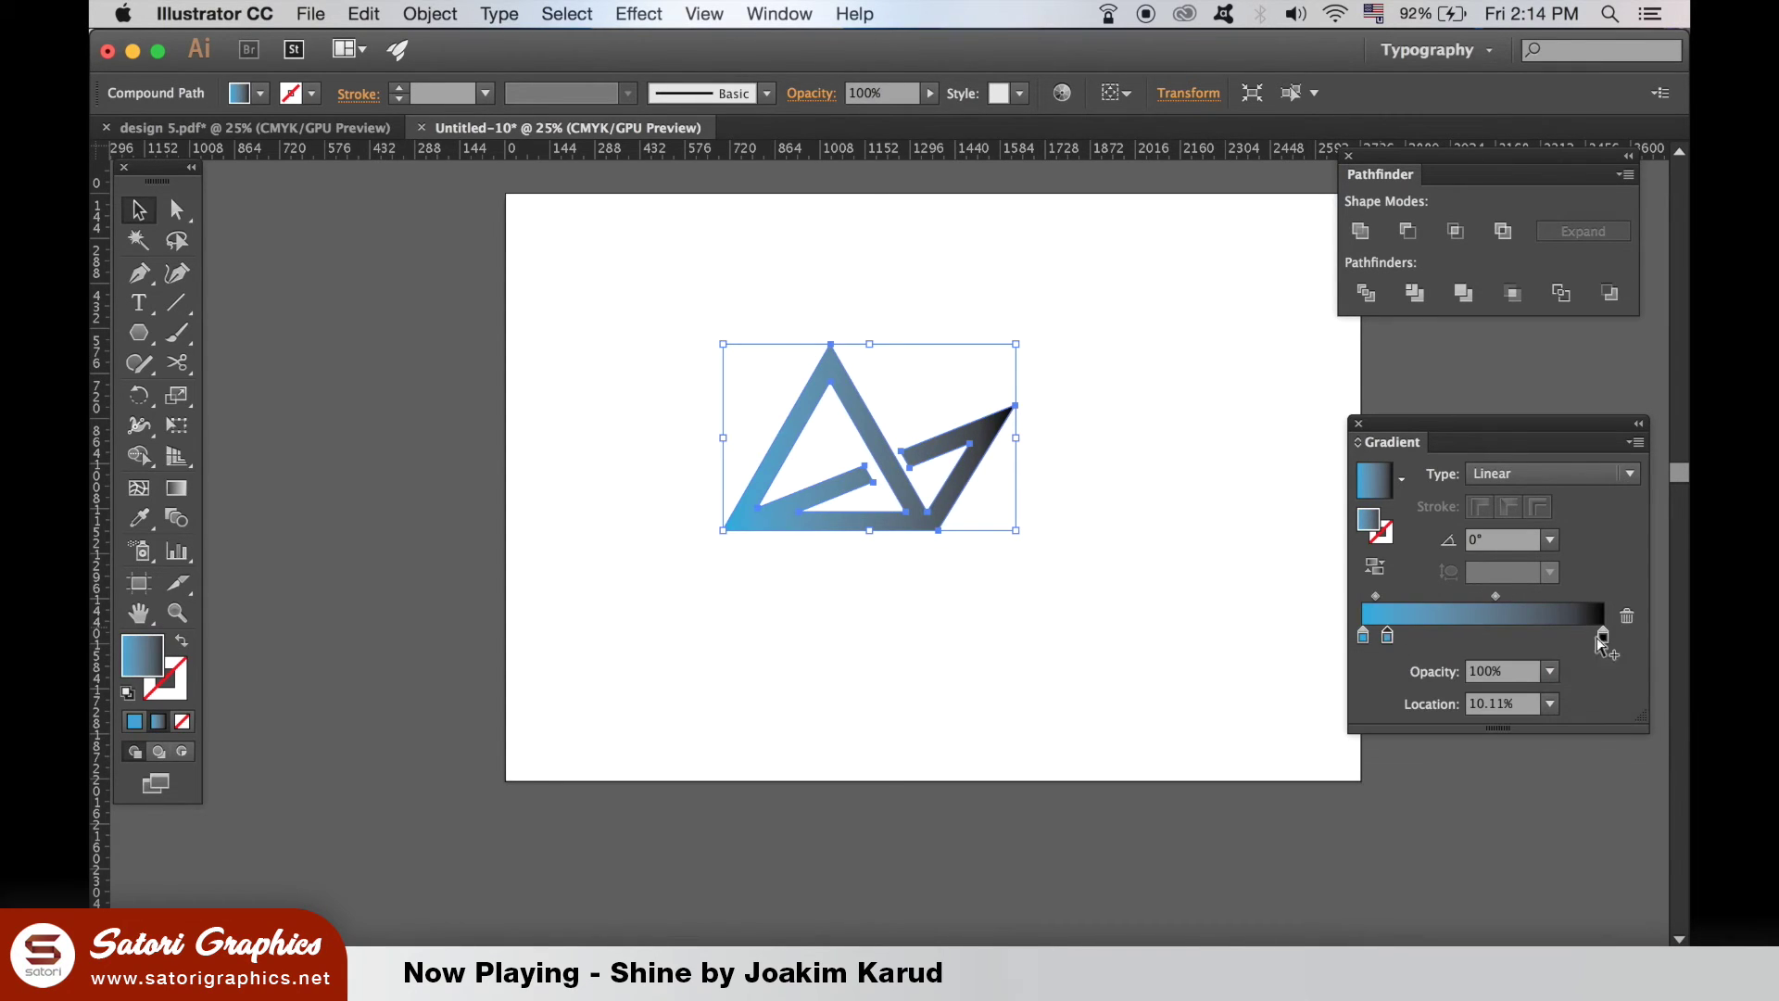
{"action": "left_click_drag", "start_coordinate": [1603, 635], "coordinate": [1607, 680]}
{"action": "left_click_drag", "start_coordinate": [1387, 635], "coordinate": [1603, 635]}
{"action": "double_click", "coordinate": [1363, 637]}
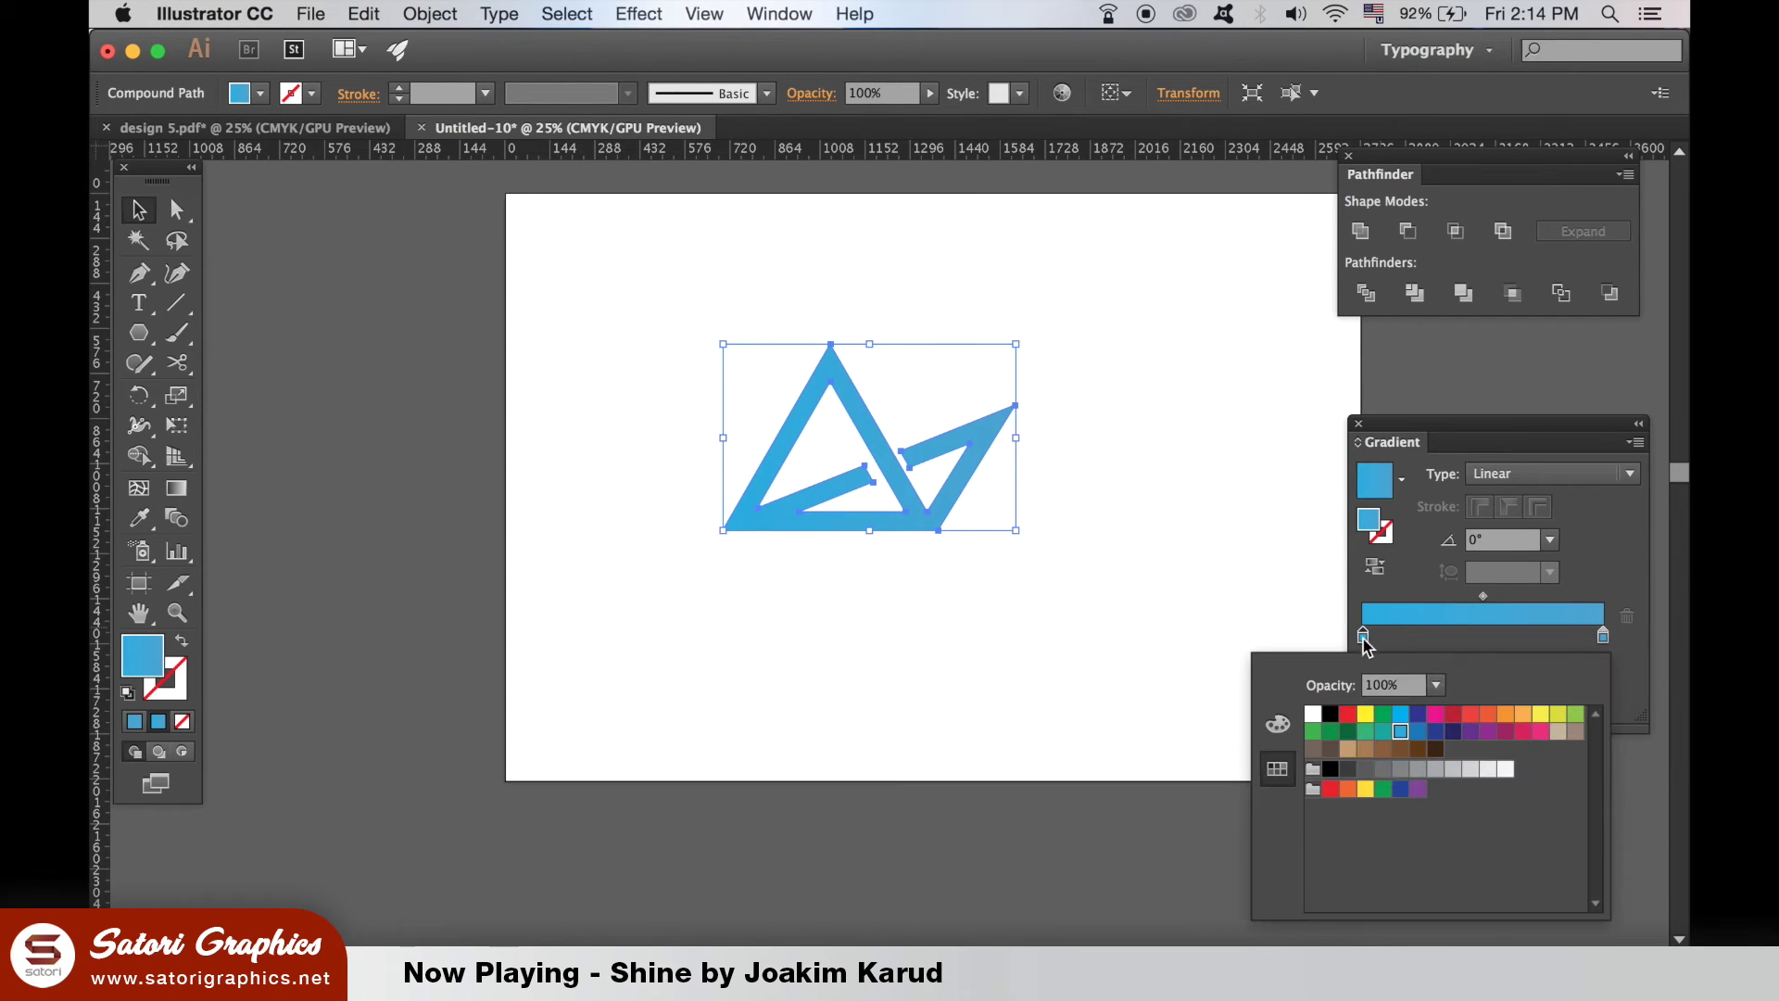
{"action": "left_click", "coordinate": [1278, 723]}
{"action": "left_click_drag", "start_coordinate": [1412, 763], "coordinate": [1392, 764]}
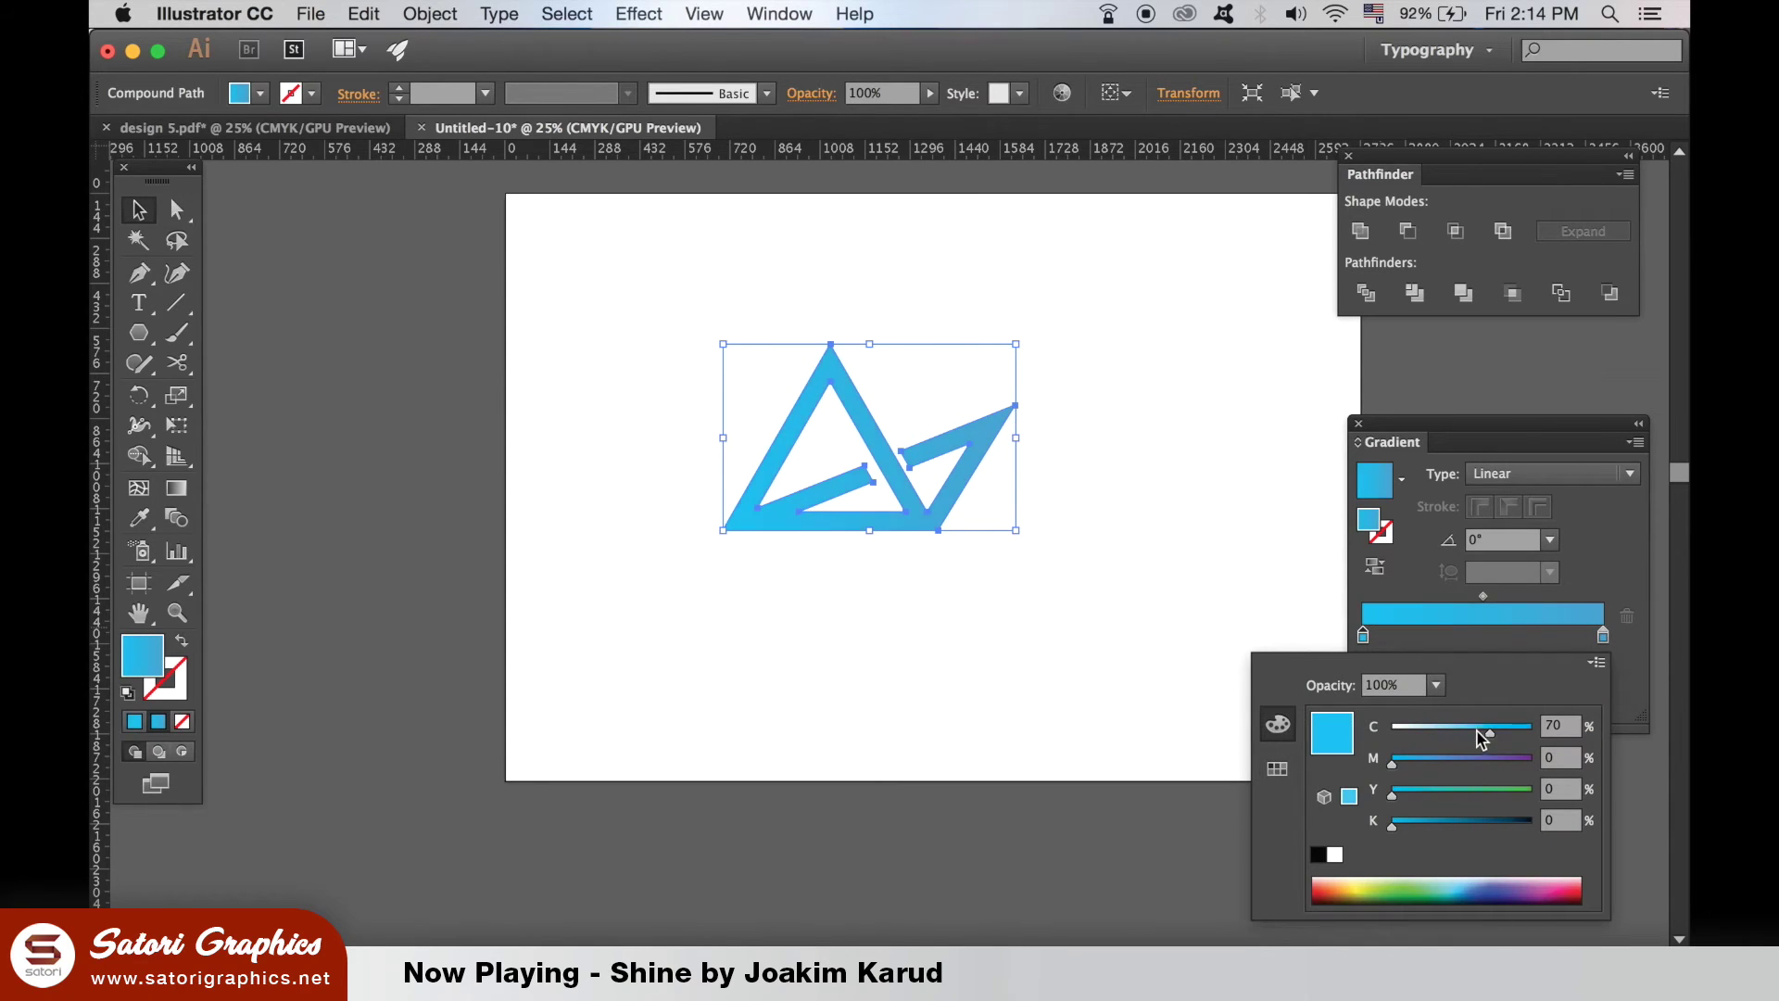
{"action": "left_click_drag", "start_coordinate": [1485, 732], "coordinate": [1452, 731]}
{"action": "left_click_drag", "start_coordinate": [1392, 824], "coordinate": [1401, 824]}
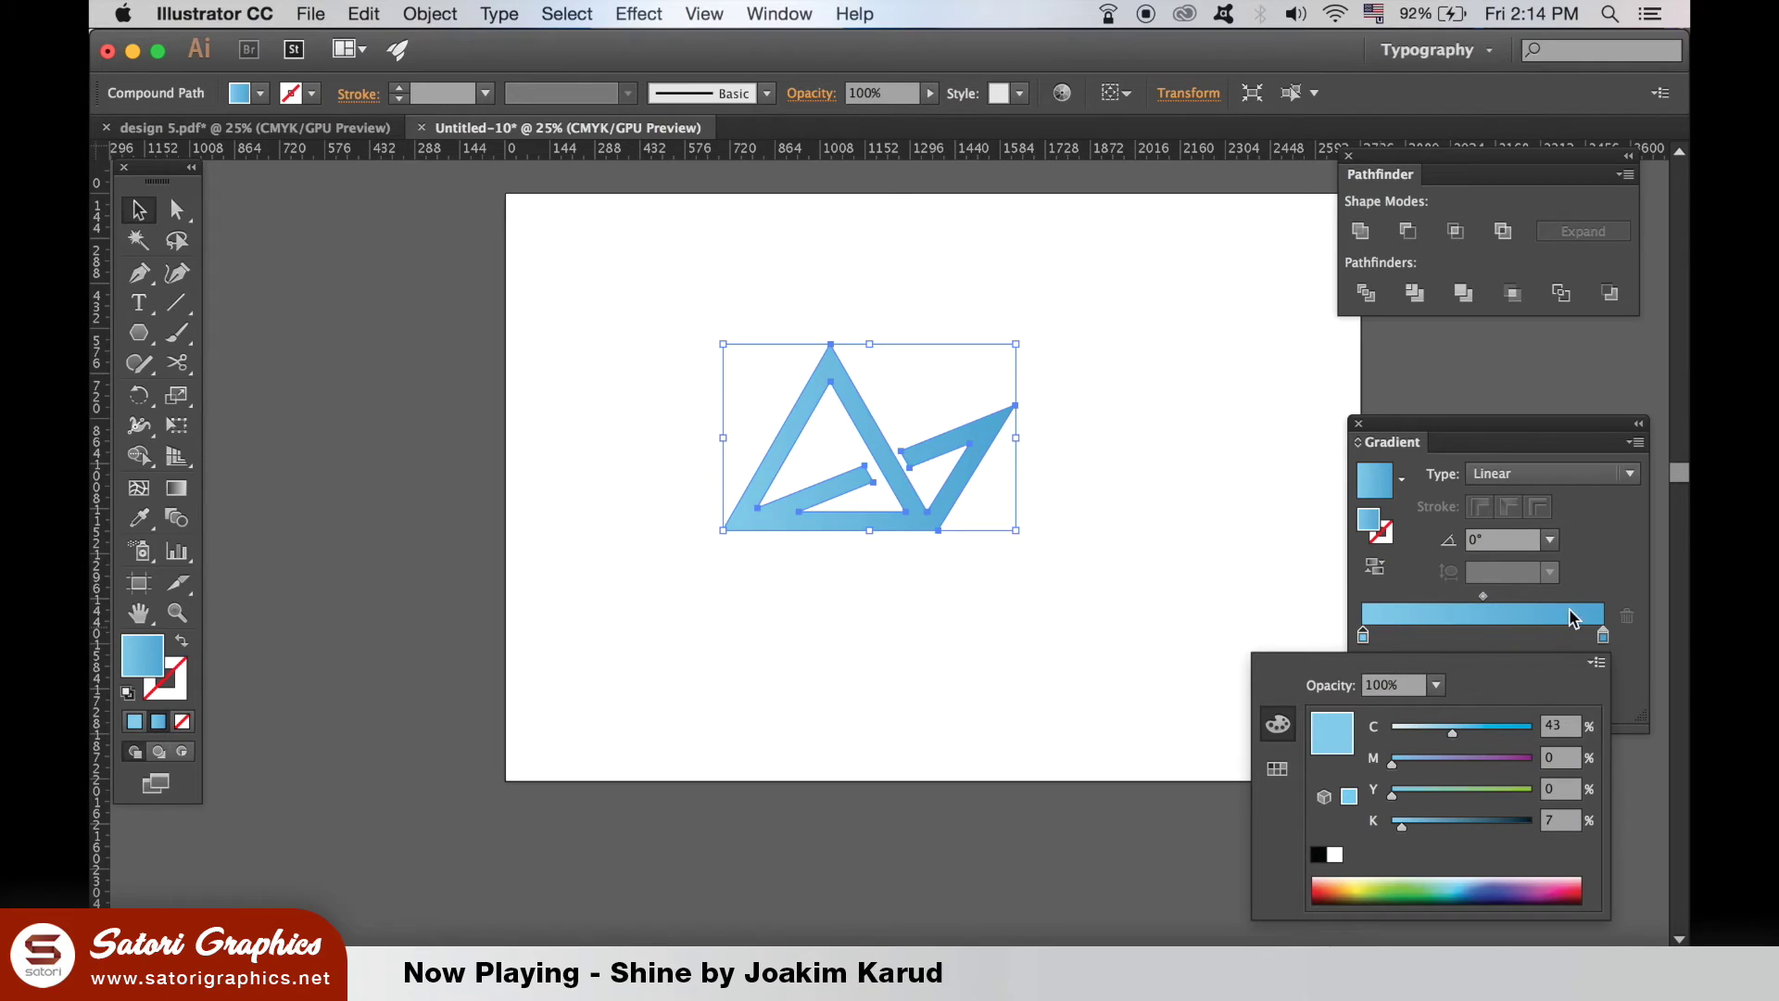
Step: Adjust the right gradient stop's CMYK values to a deep, saturated blue
{"action": "double_click", "coordinate": [1603, 635]}
{"action": "left_click_drag", "start_coordinate": [1432, 824], "coordinate": [1456, 824]}
{"action": "left_click_drag", "start_coordinate": [1480, 731], "coordinate": [1477, 732]}
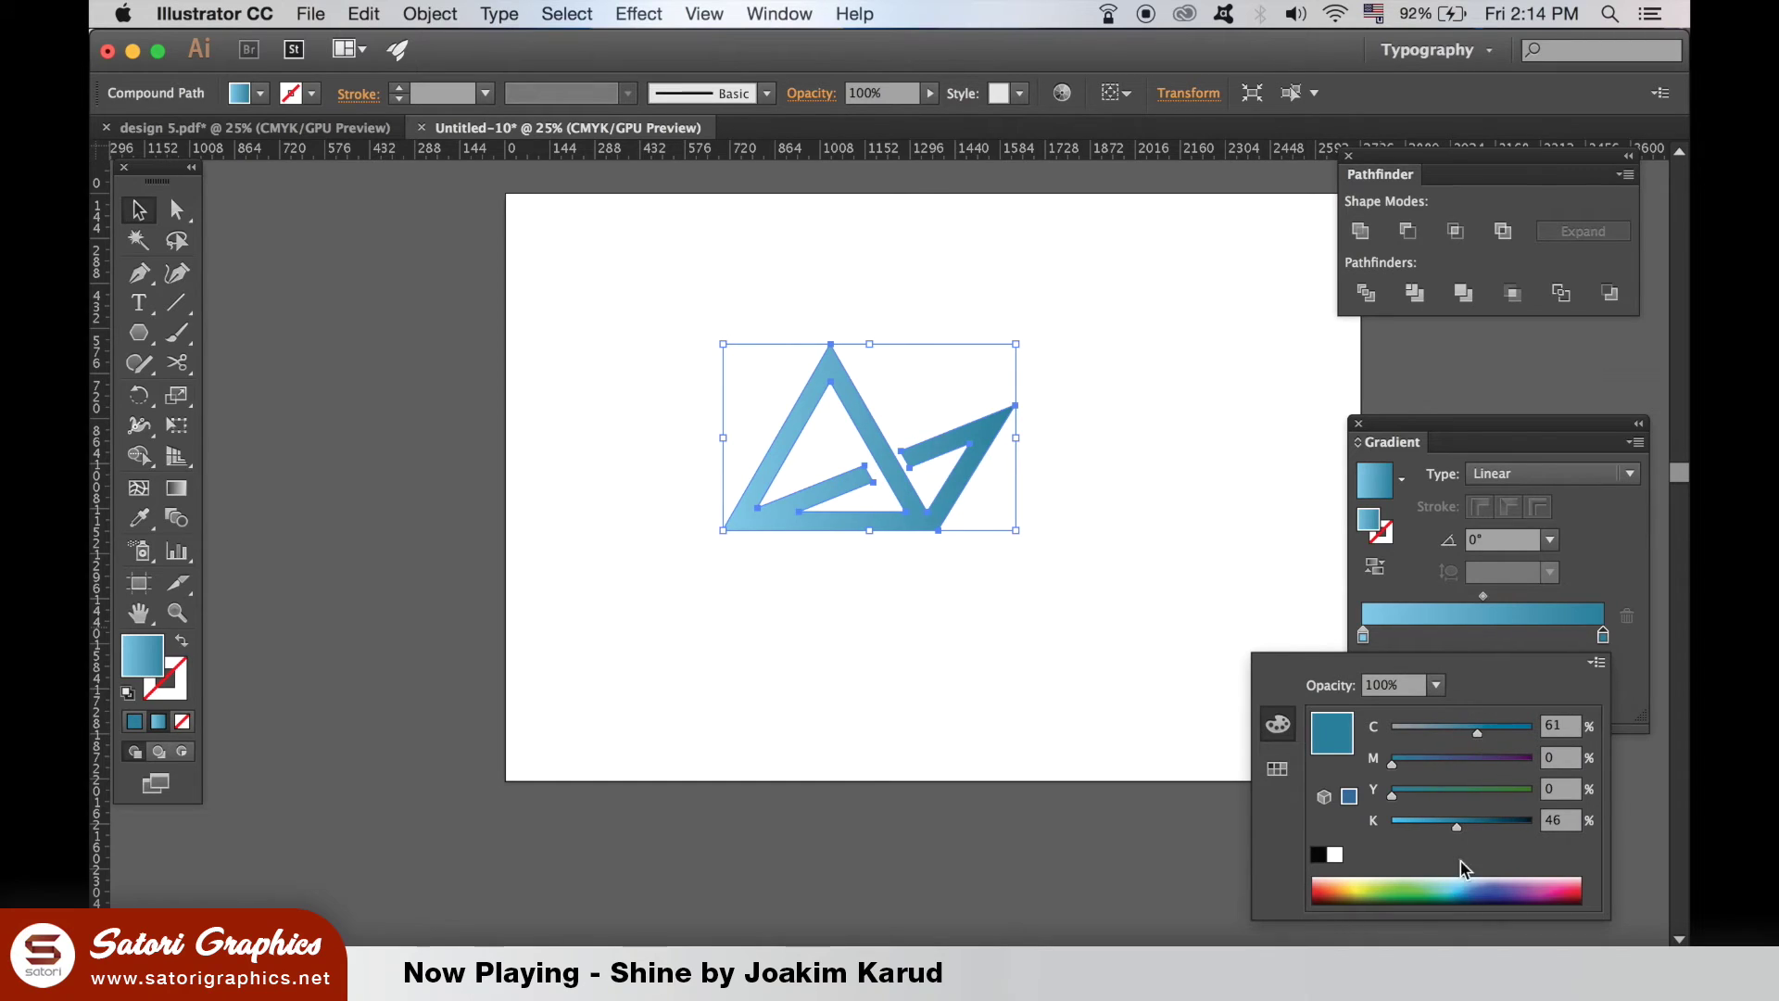
{"action": "left_click_drag", "start_coordinate": [1456, 824], "coordinate": [1446, 825]}
{"action": "left_click_drag", "start_coordinate": [1477, 732], "coordinate": [1492, 732]}
{"action": "left_click_drag", "start_coordinate": [1392, 758], "coordinate": [1411, 765]}
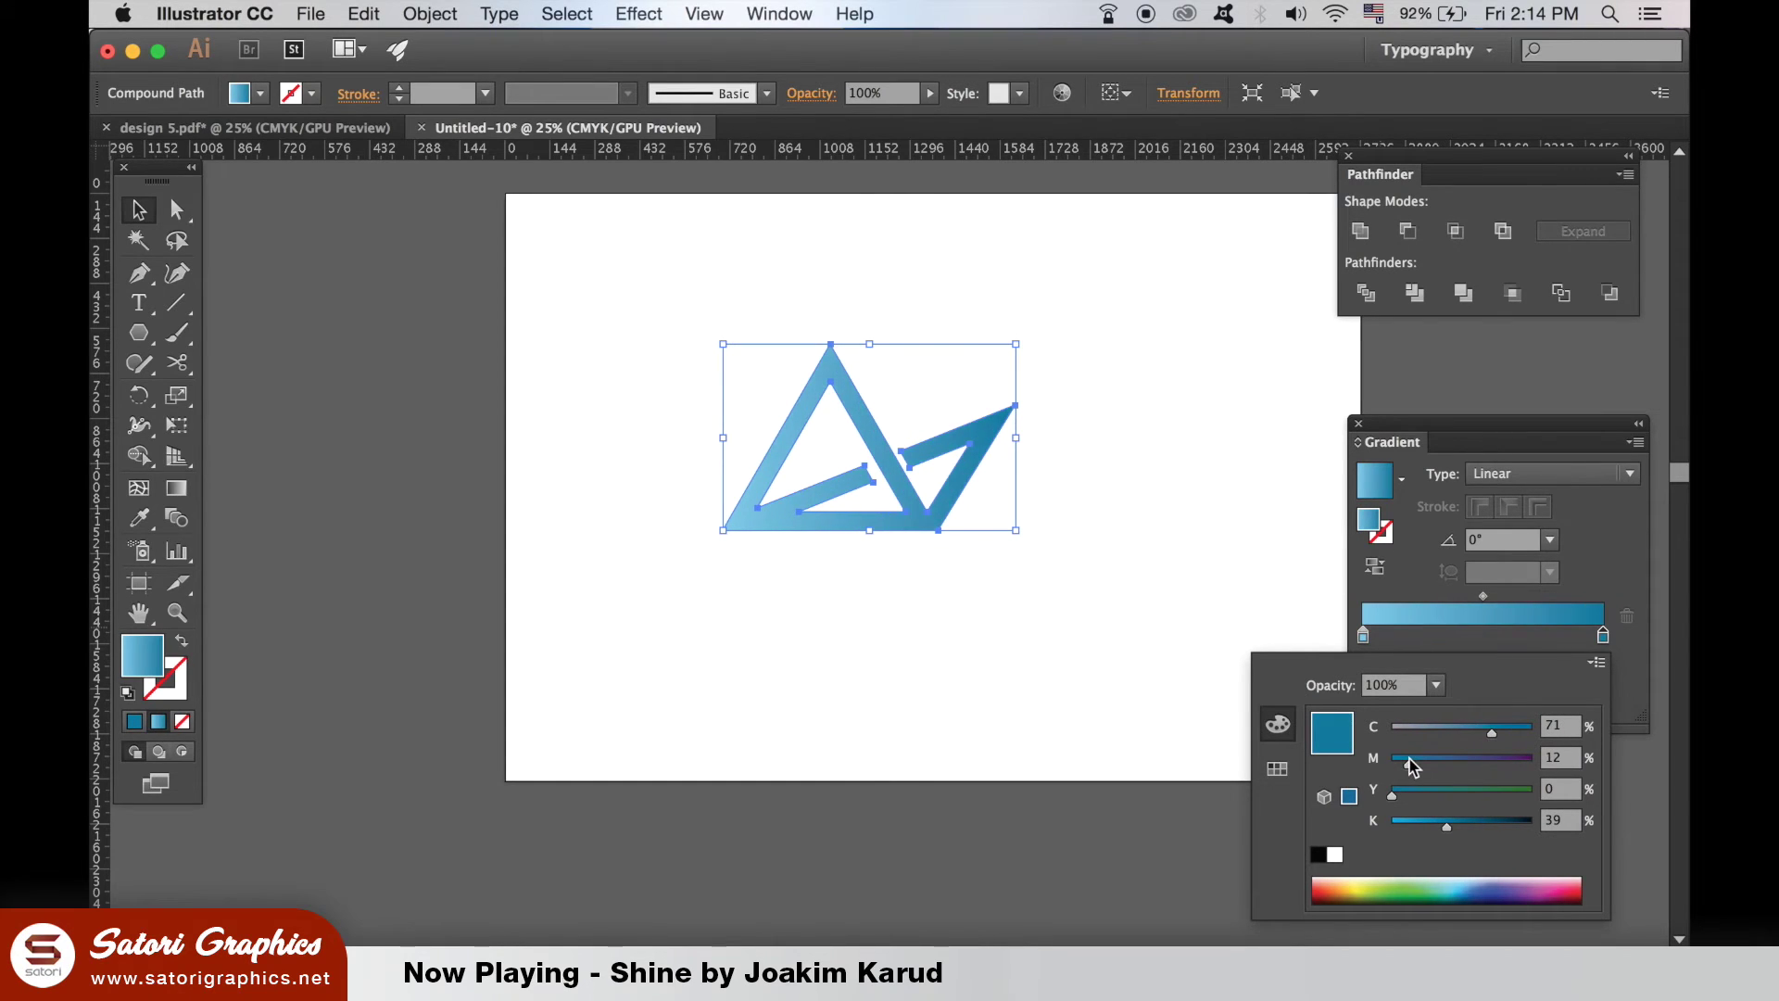
{"action": "left_click_drag", "start_coordinate": [1447, 825], "coordinate": [1460, 824]}
{"action": "left_click_drag", "start_coordinate": [1412, 763], "coordinate": [1418, 763]}
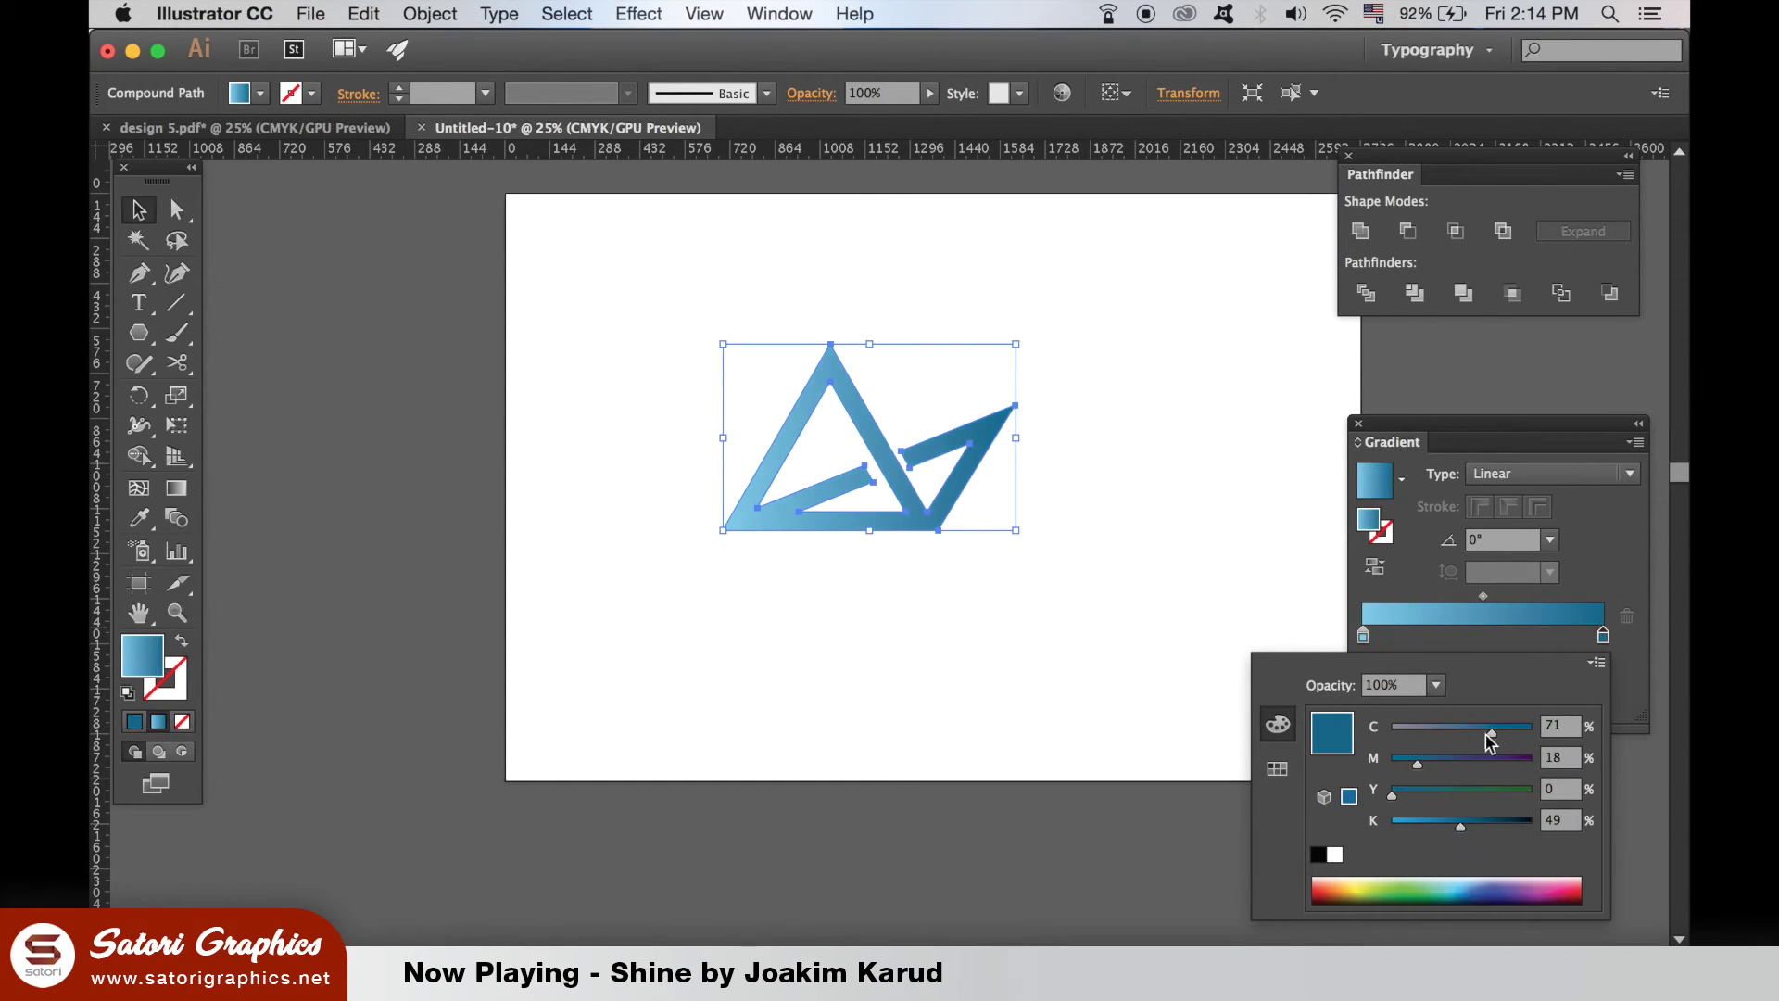
{"action": "left_click", "coordinate": [1627, 565]}
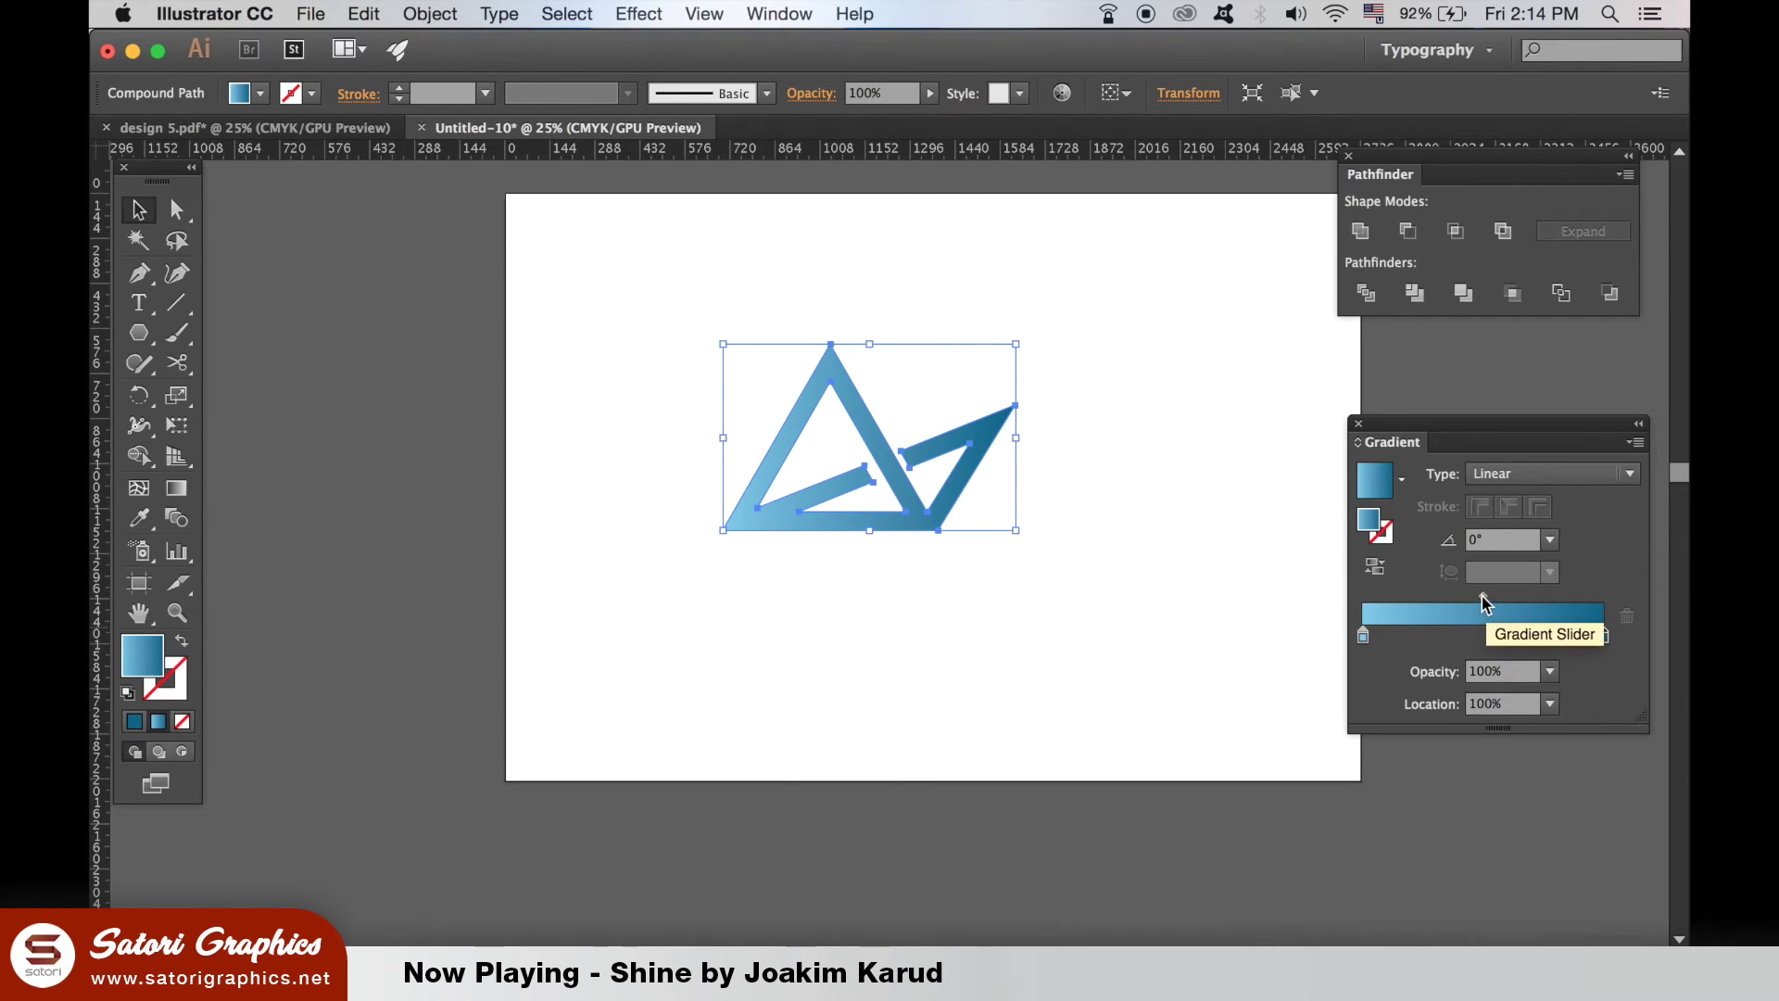
Step: Move the gradient midpoint to 62.01% and set the gradient angle to 30°
{"action": "left_click_drag", "start_coordinate": [1482, 596], "coordinate": [1512, 596]}
{"action": "left_click", "coordinate": [1548, 539]}
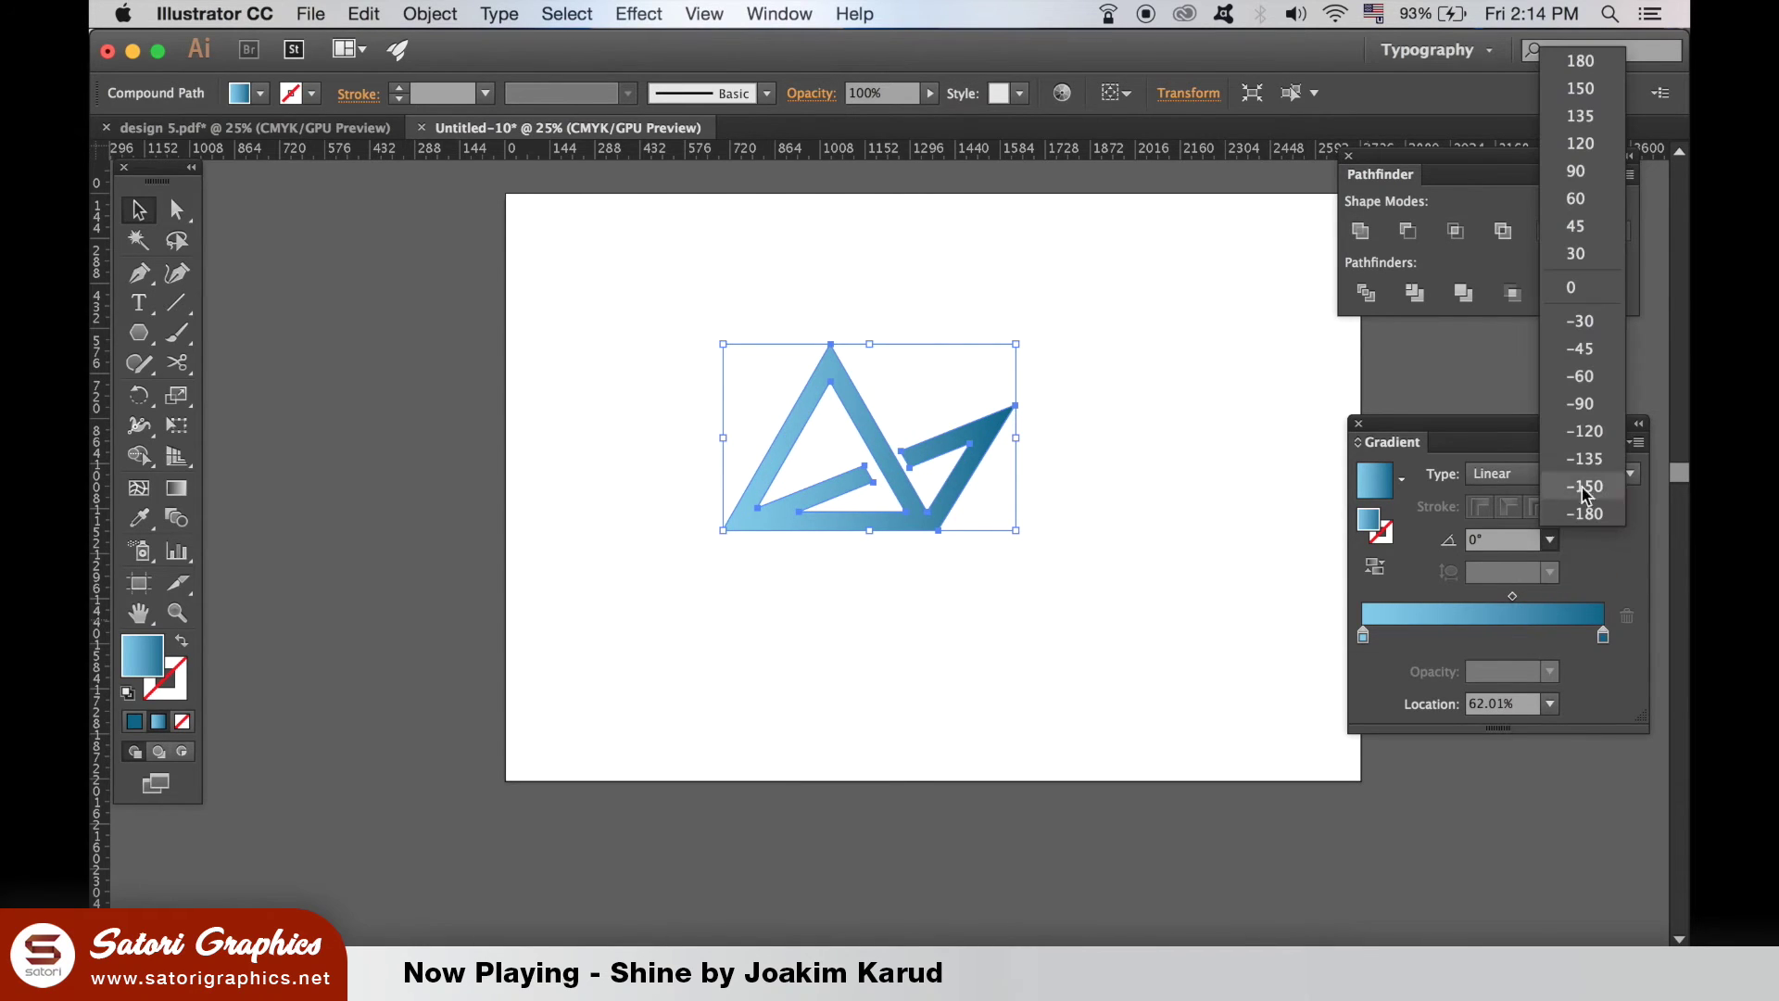
{"action": "left_click", "coordinate": [1579, 228]}
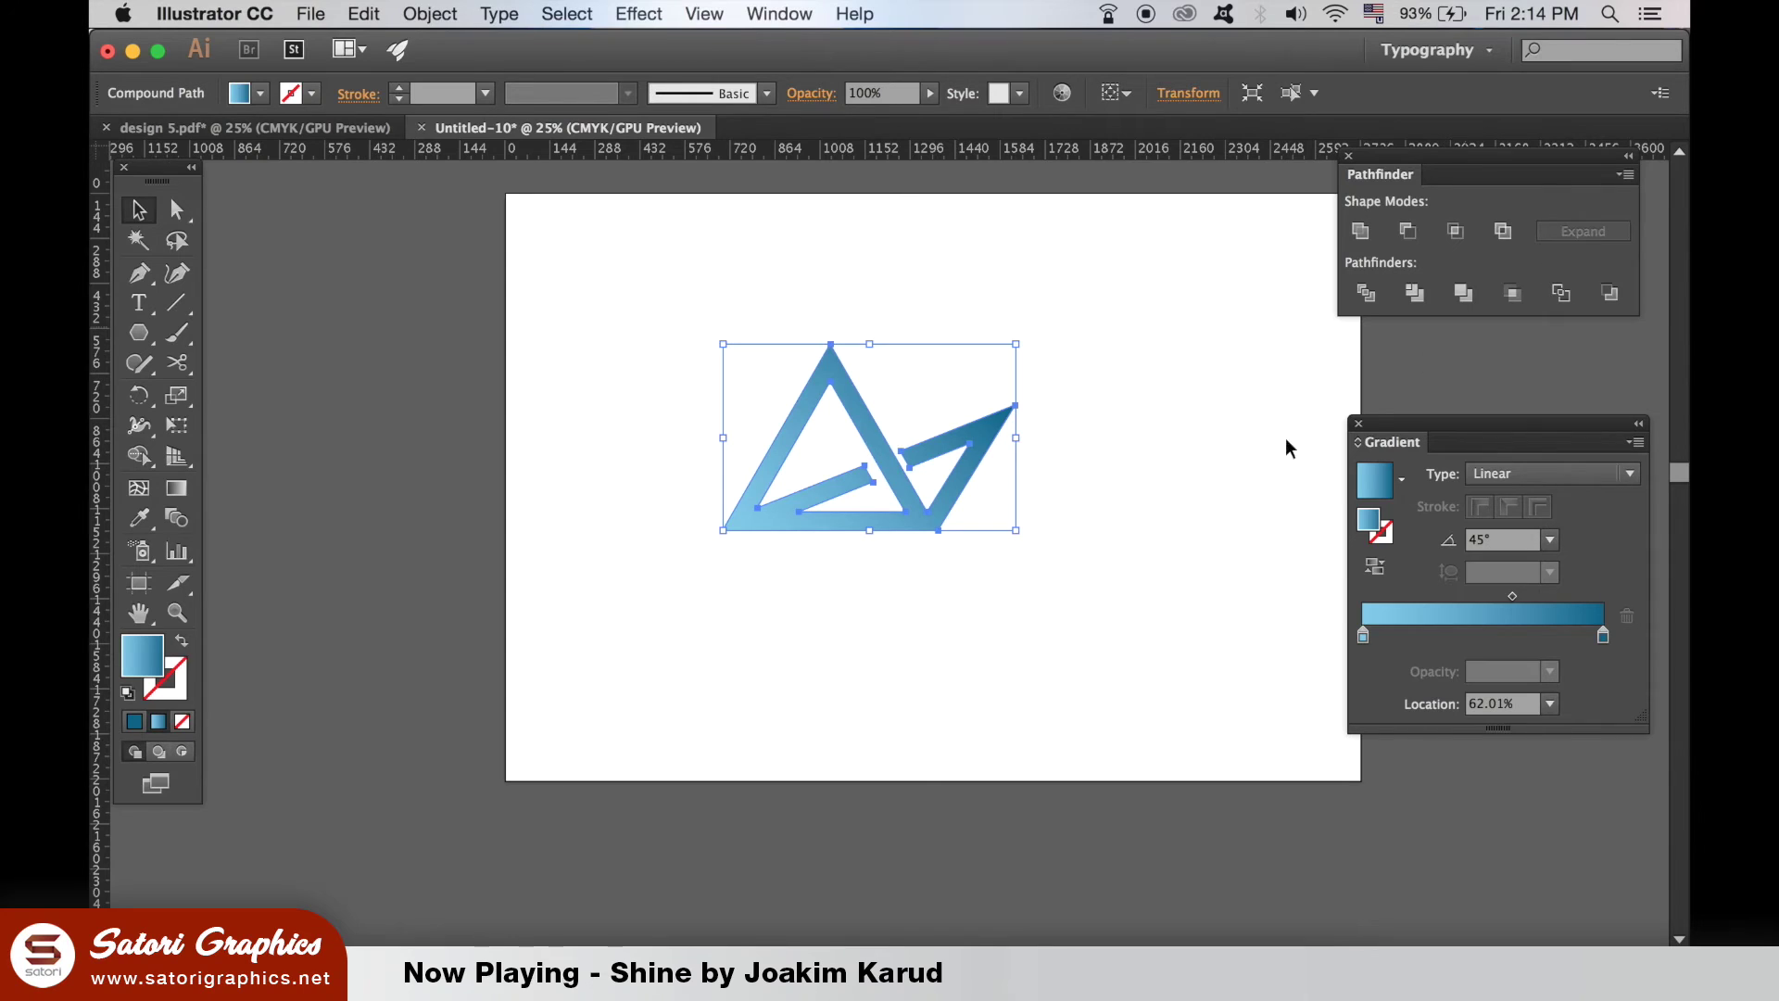
{"action": "left_click", "coordinate": [1549, 539]}
{"action": "left_click", "coordinate": [1580, 252]}
{"action": "left_click", "coordinate": [1242, 555]}
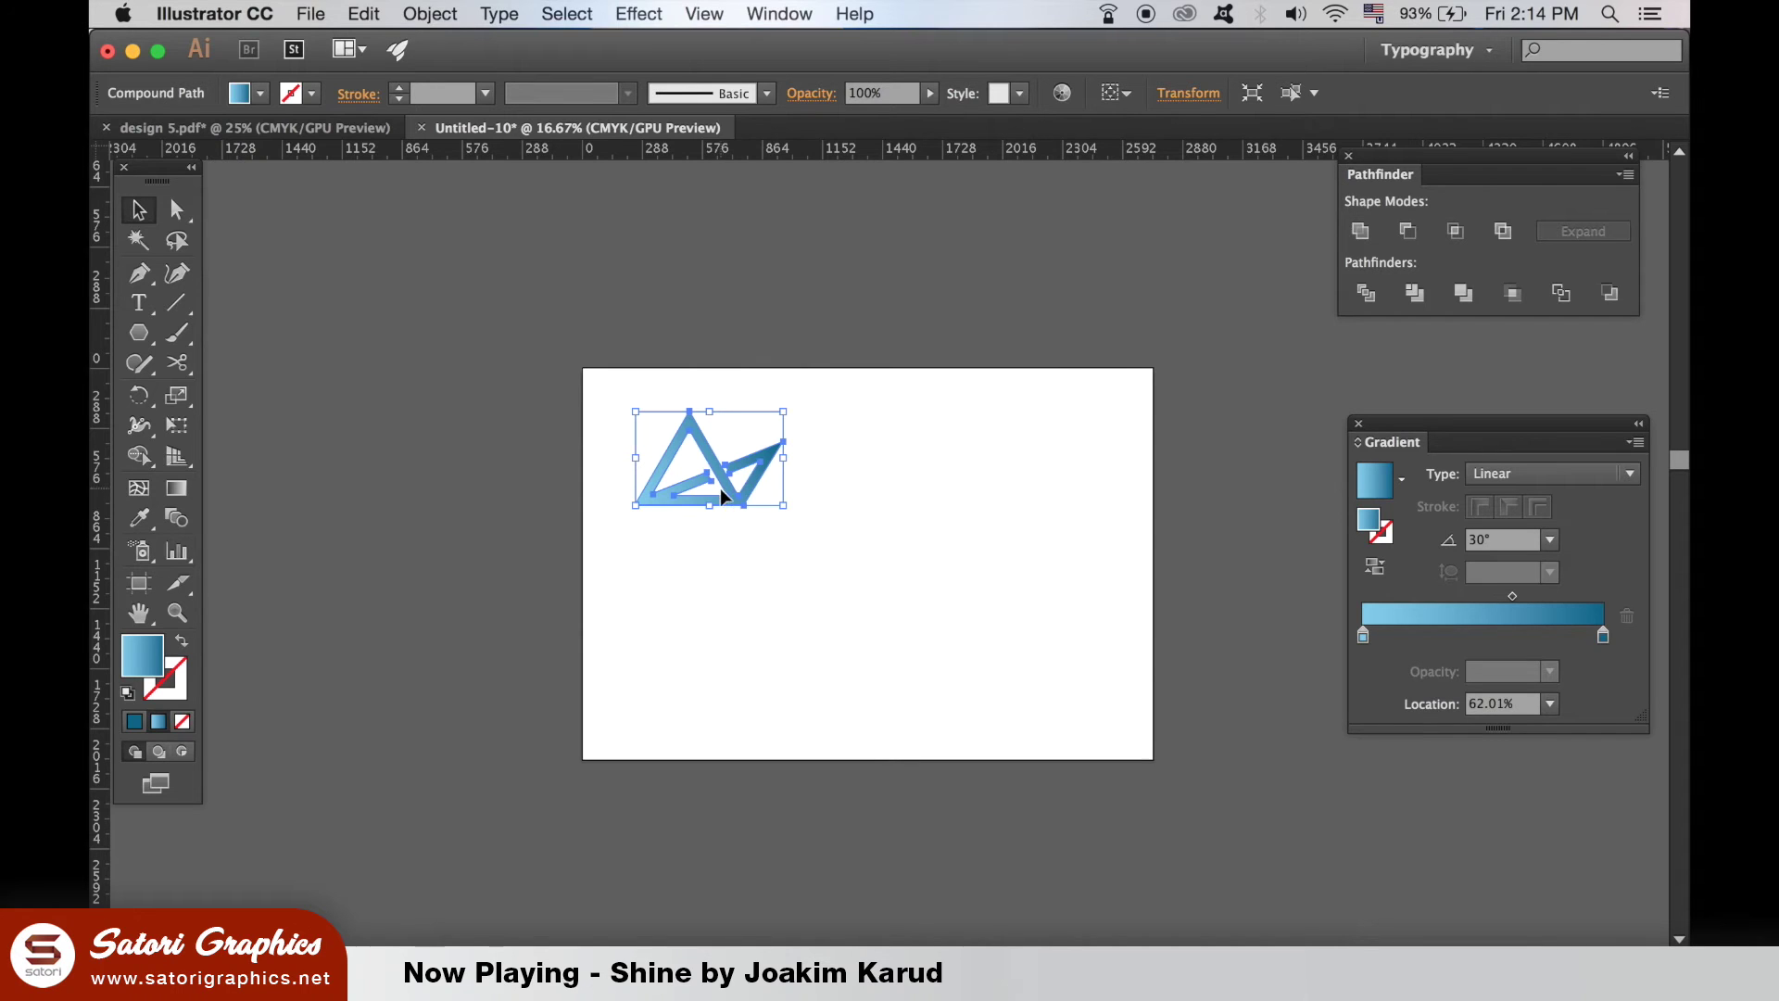
Step: Alt-drag a copy of the logo above the artboard and fill it with the artboard's white
{"action": "left_click_drag", "start_coordinate": [732, 497], "coordinate": [898, 317]}
{"action": "left_click", "coordinate": [141, 516]}
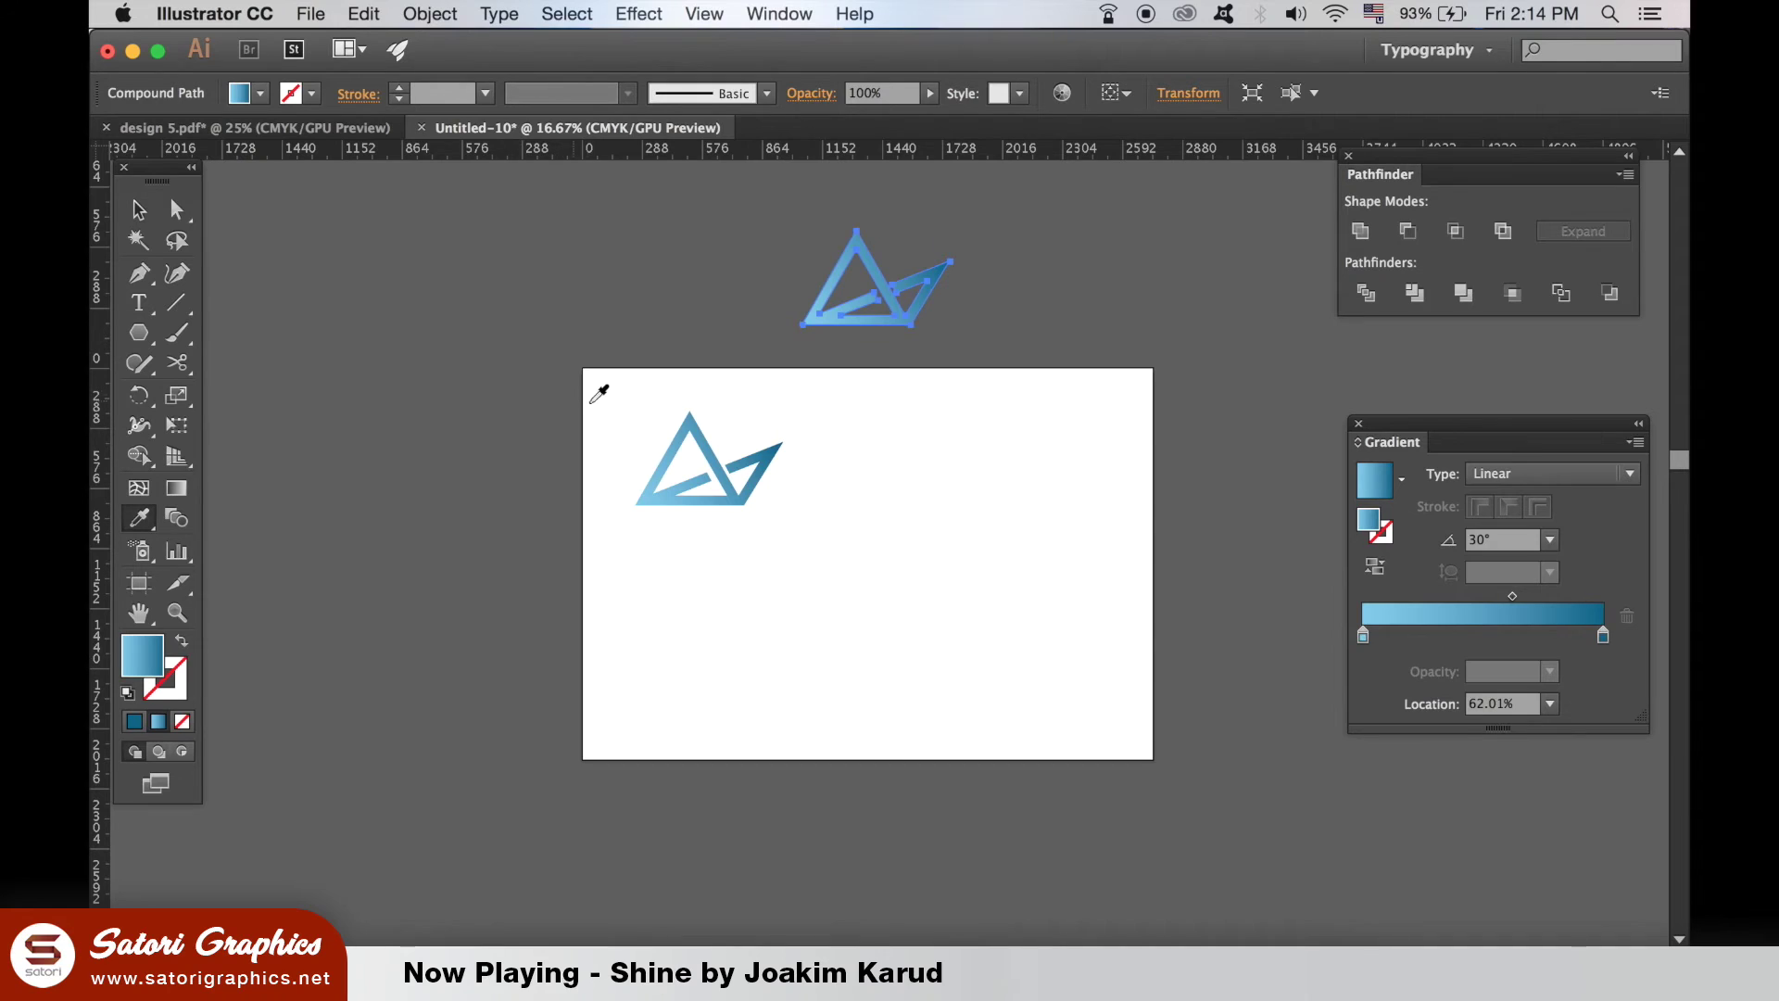
{"action": "left_click", "coordinate": [601, 394]}
{"action": "left_click", "coordinate": [139, 209]}
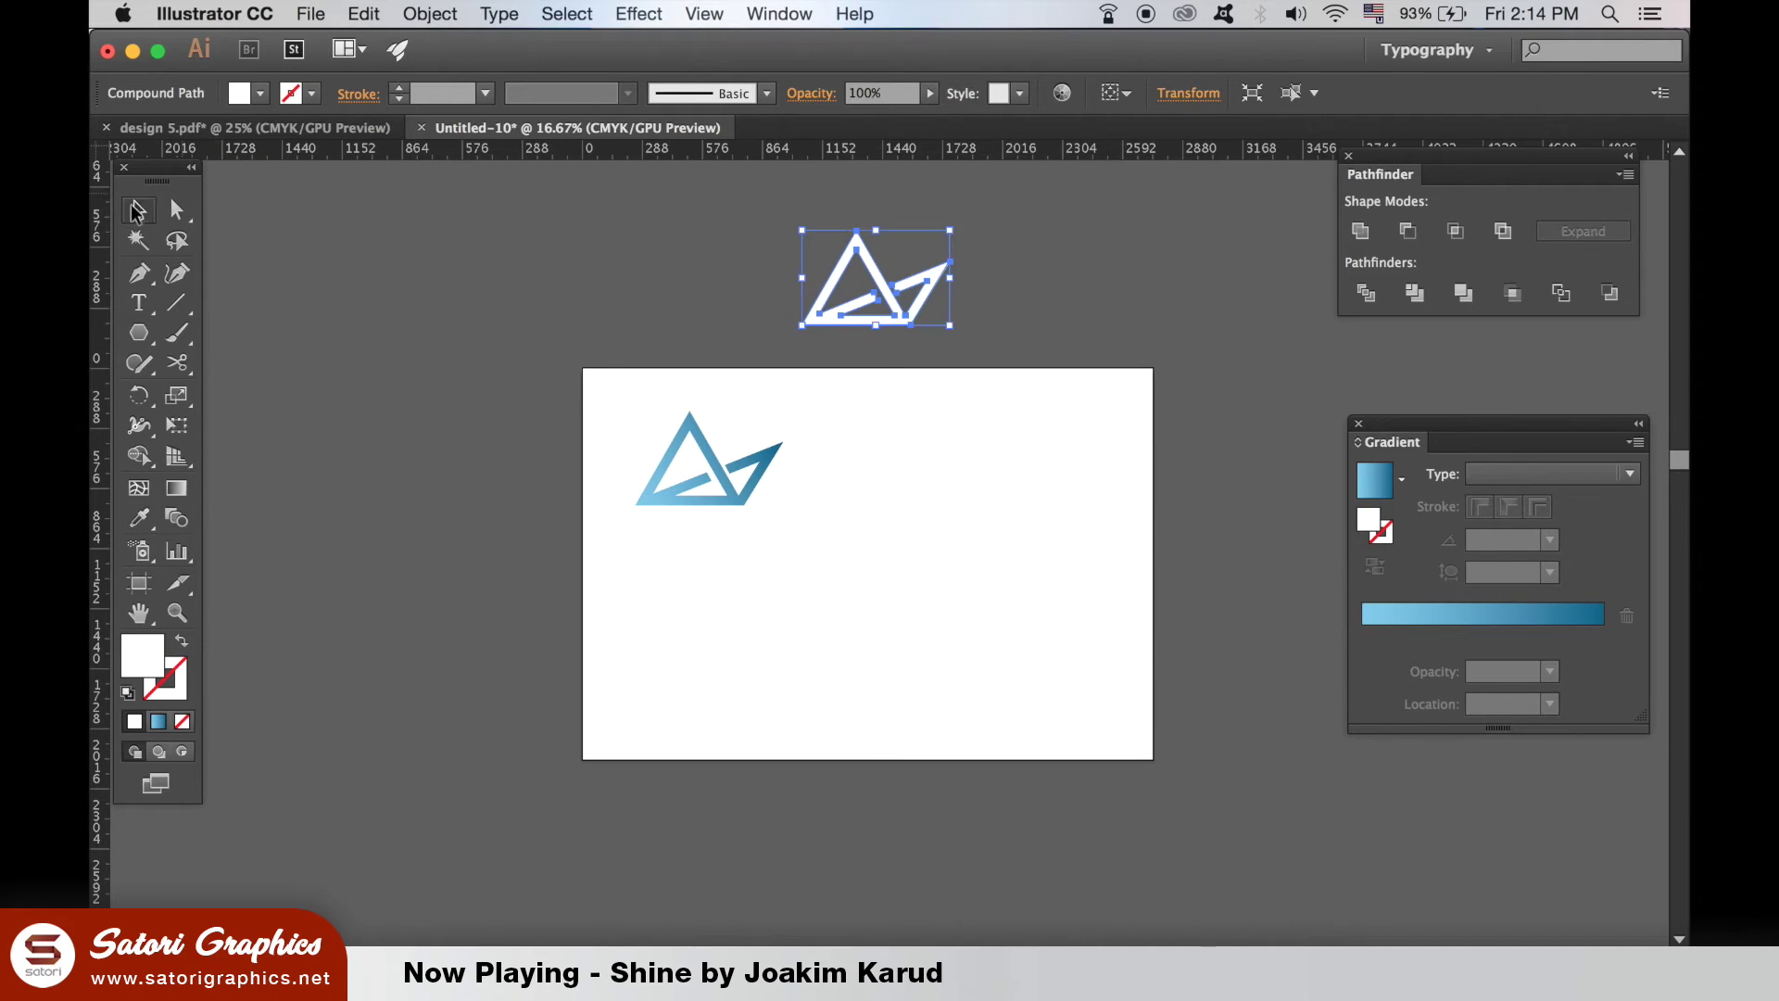
{"action": "left_click", "coordinate": [710, 512]}
Step: Reselect the blue gradient logo and start drawing a circle with the Ellipse tool
{"action": "left_click", "coordinate": [738, 500]}
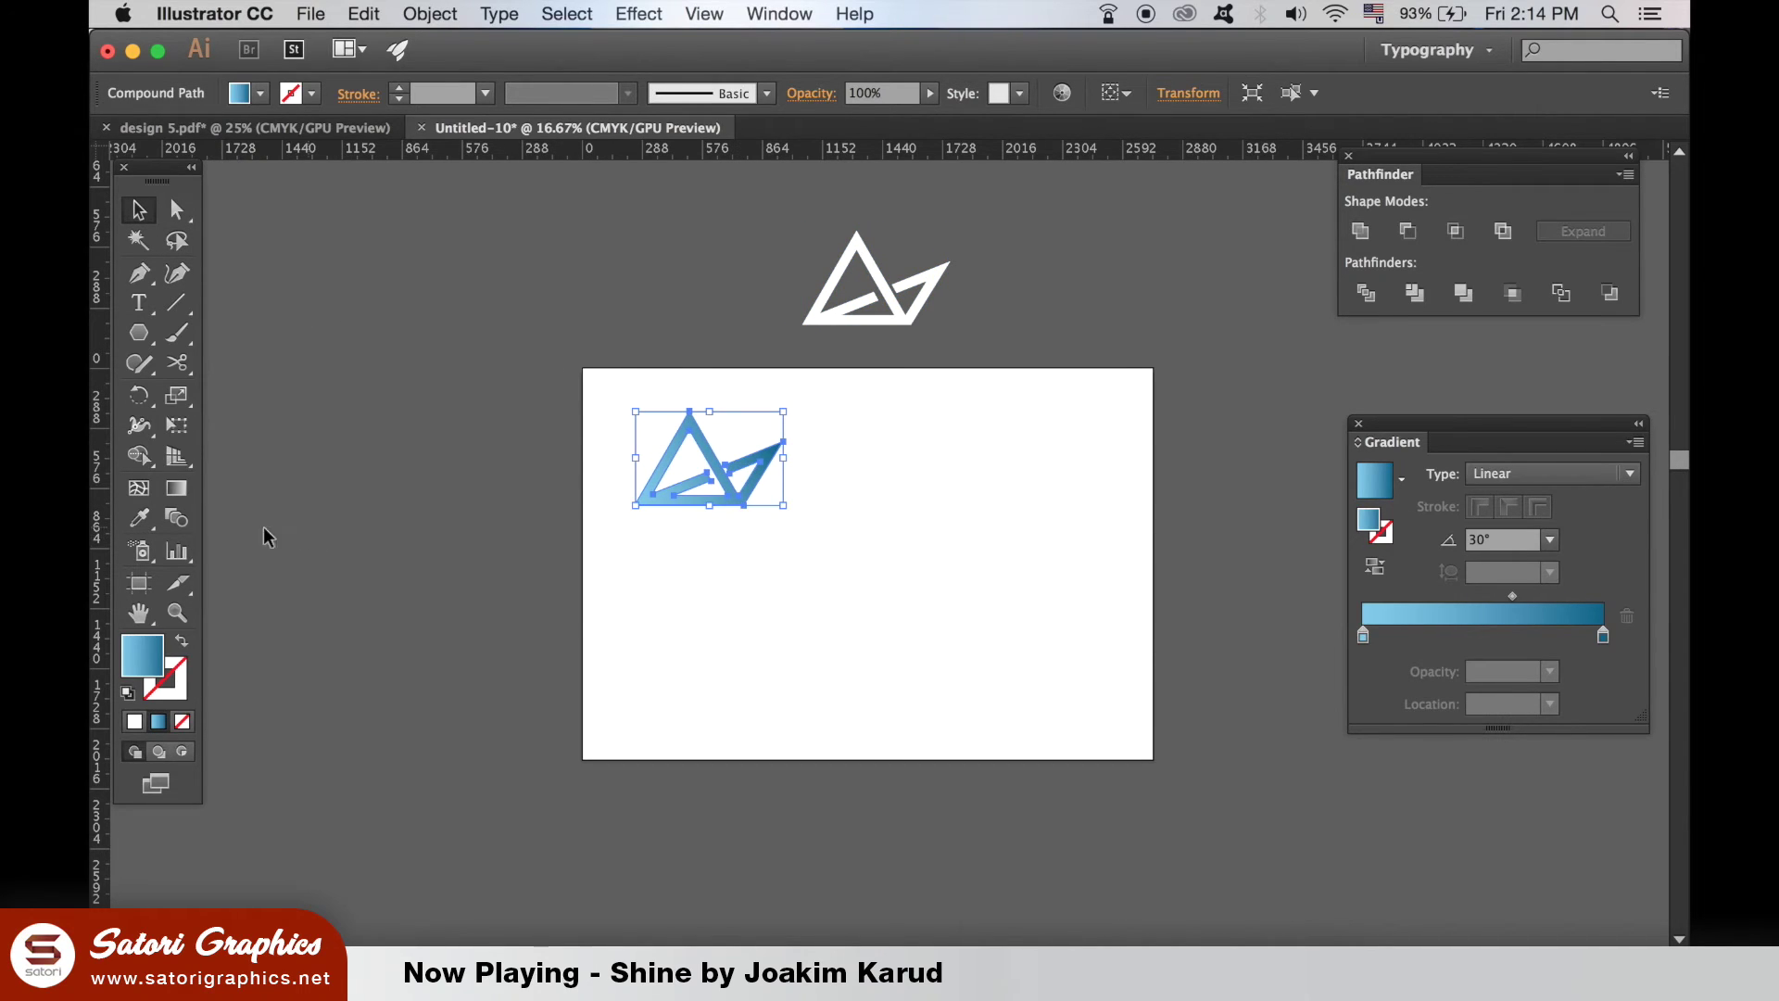
{"action": "left_click_drag", "start_coordinate": [153, 331], "coordinate": [239, 393]}
{"action": "left_click_drag", "start_coordinate": [931, 608], "coordinate": [1029, 599]}
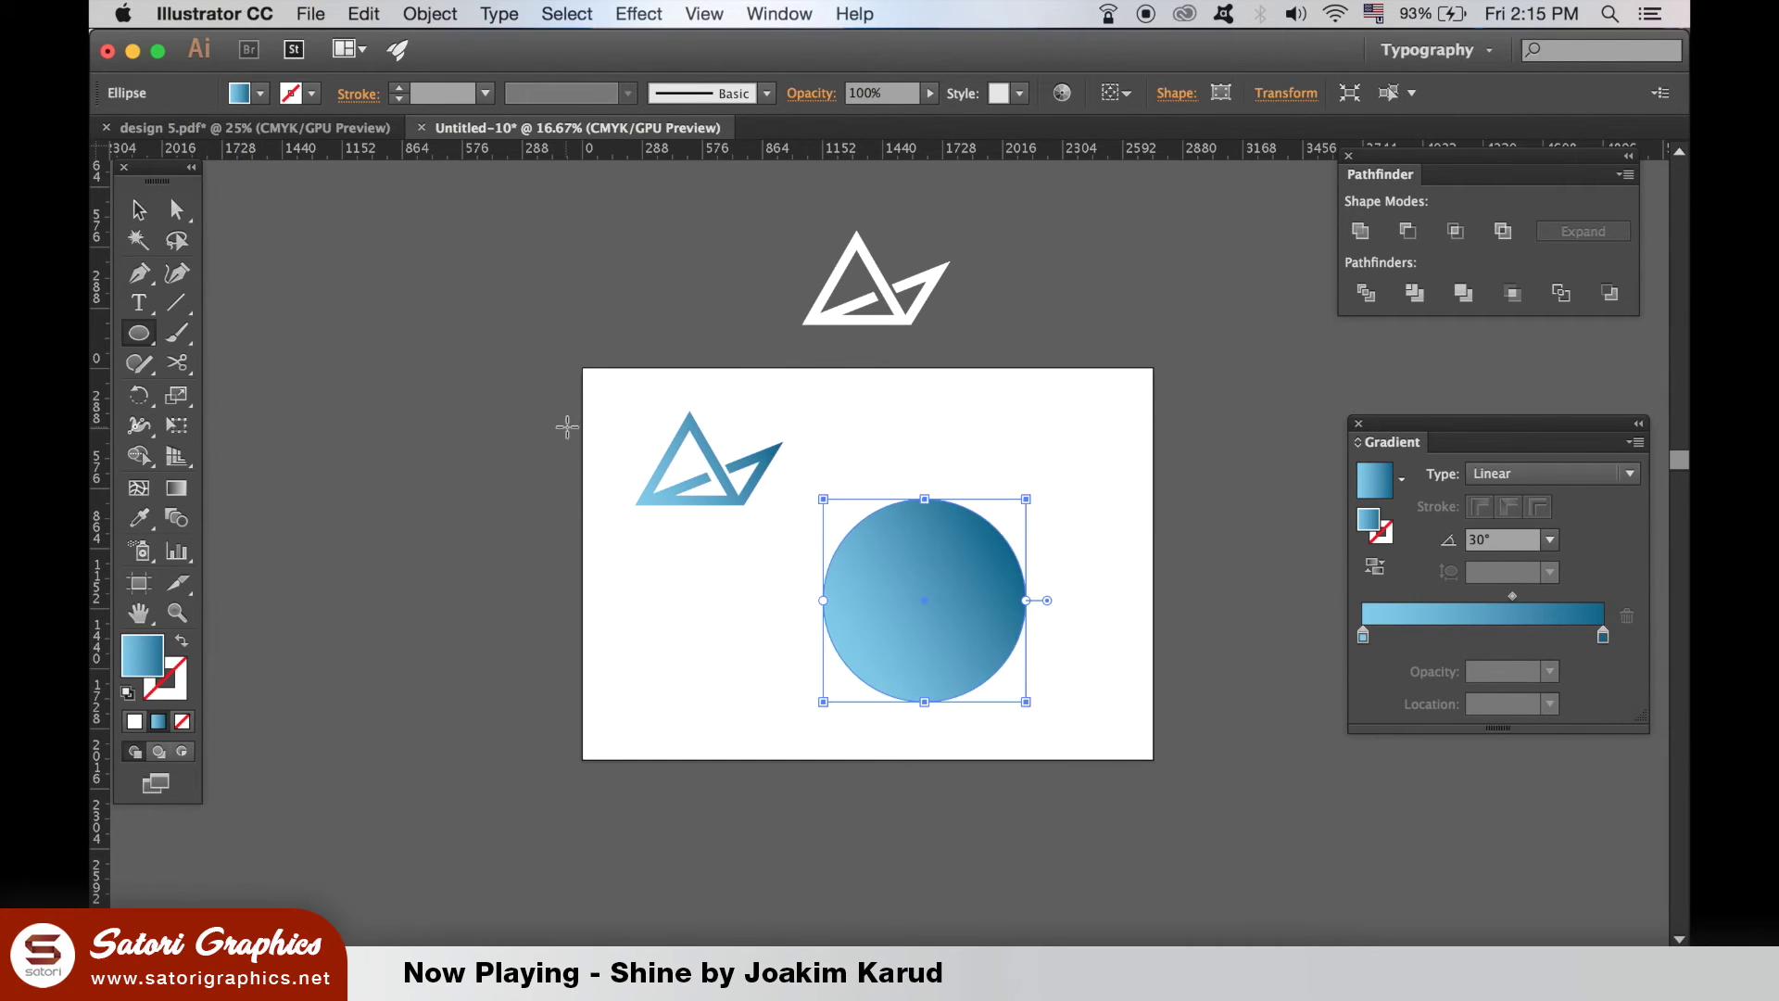
Step: Send the circle behind the logos and centre the white logo on it
{"action": "left_click", "coordinate": [429, 14]}
{"action": "mouse_move", "coordinate": [489, 68]}
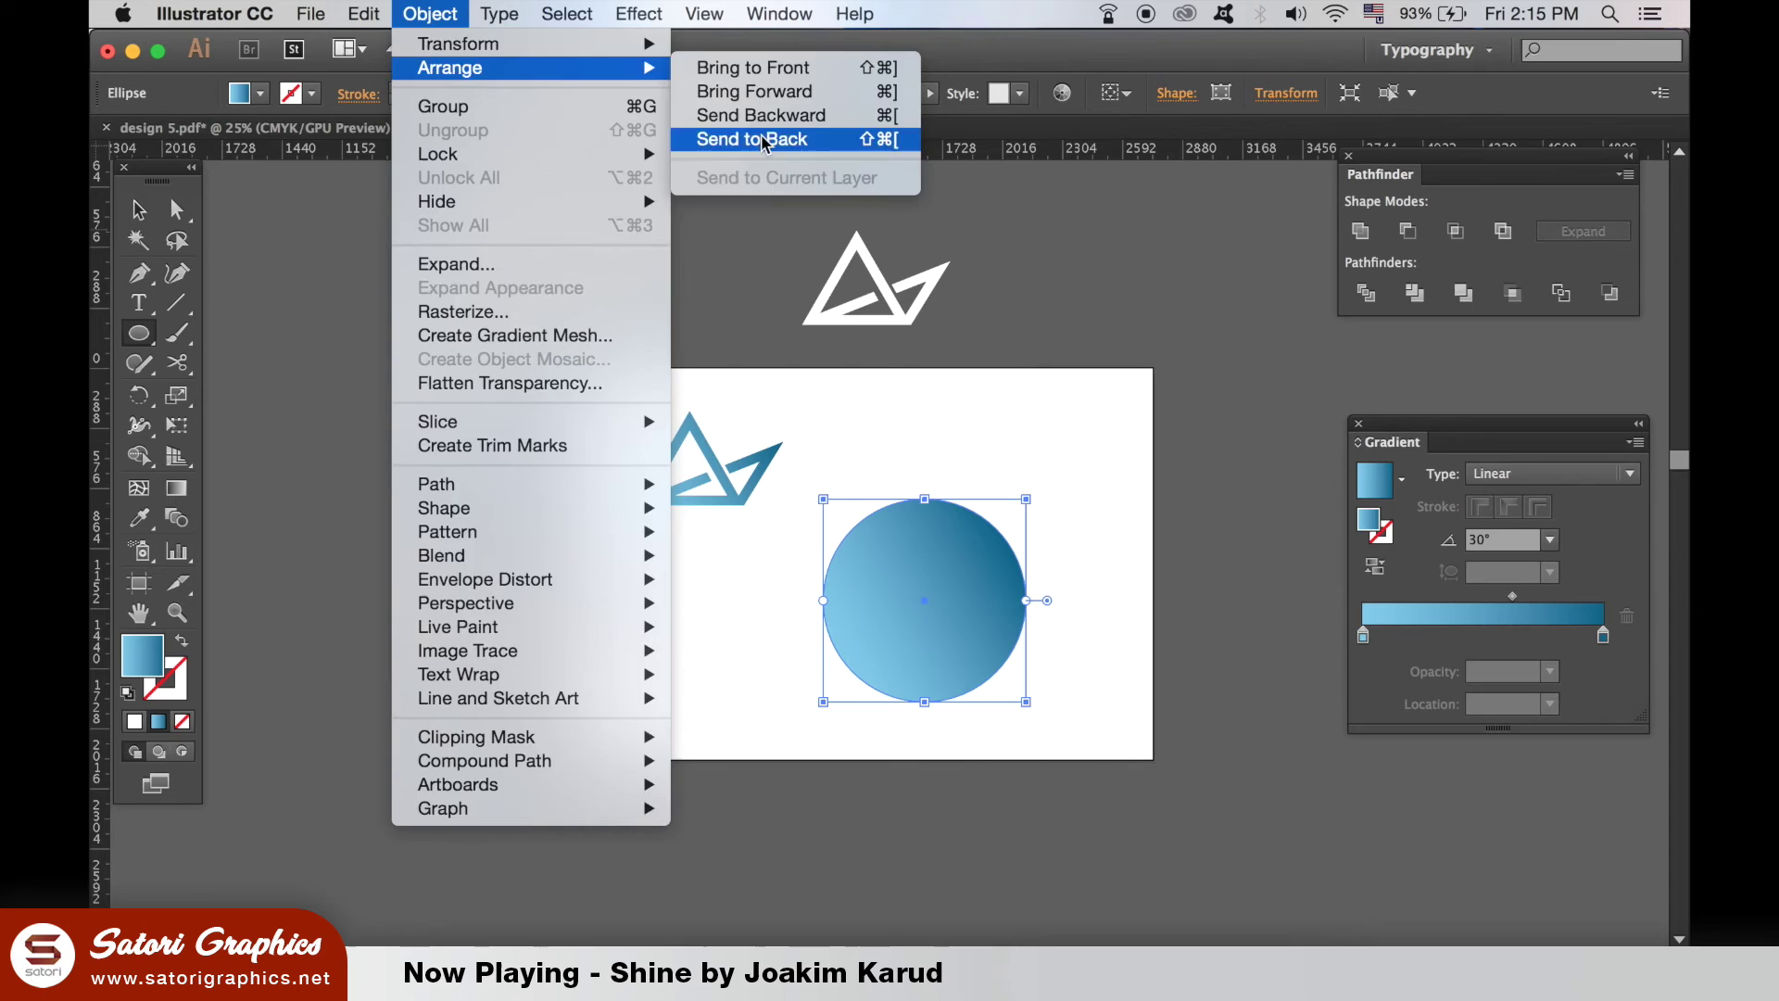
{"action": "left_click", "coordinate": [1223, 421]}
{"action": "left_click", "coordinate": [134, 213]}
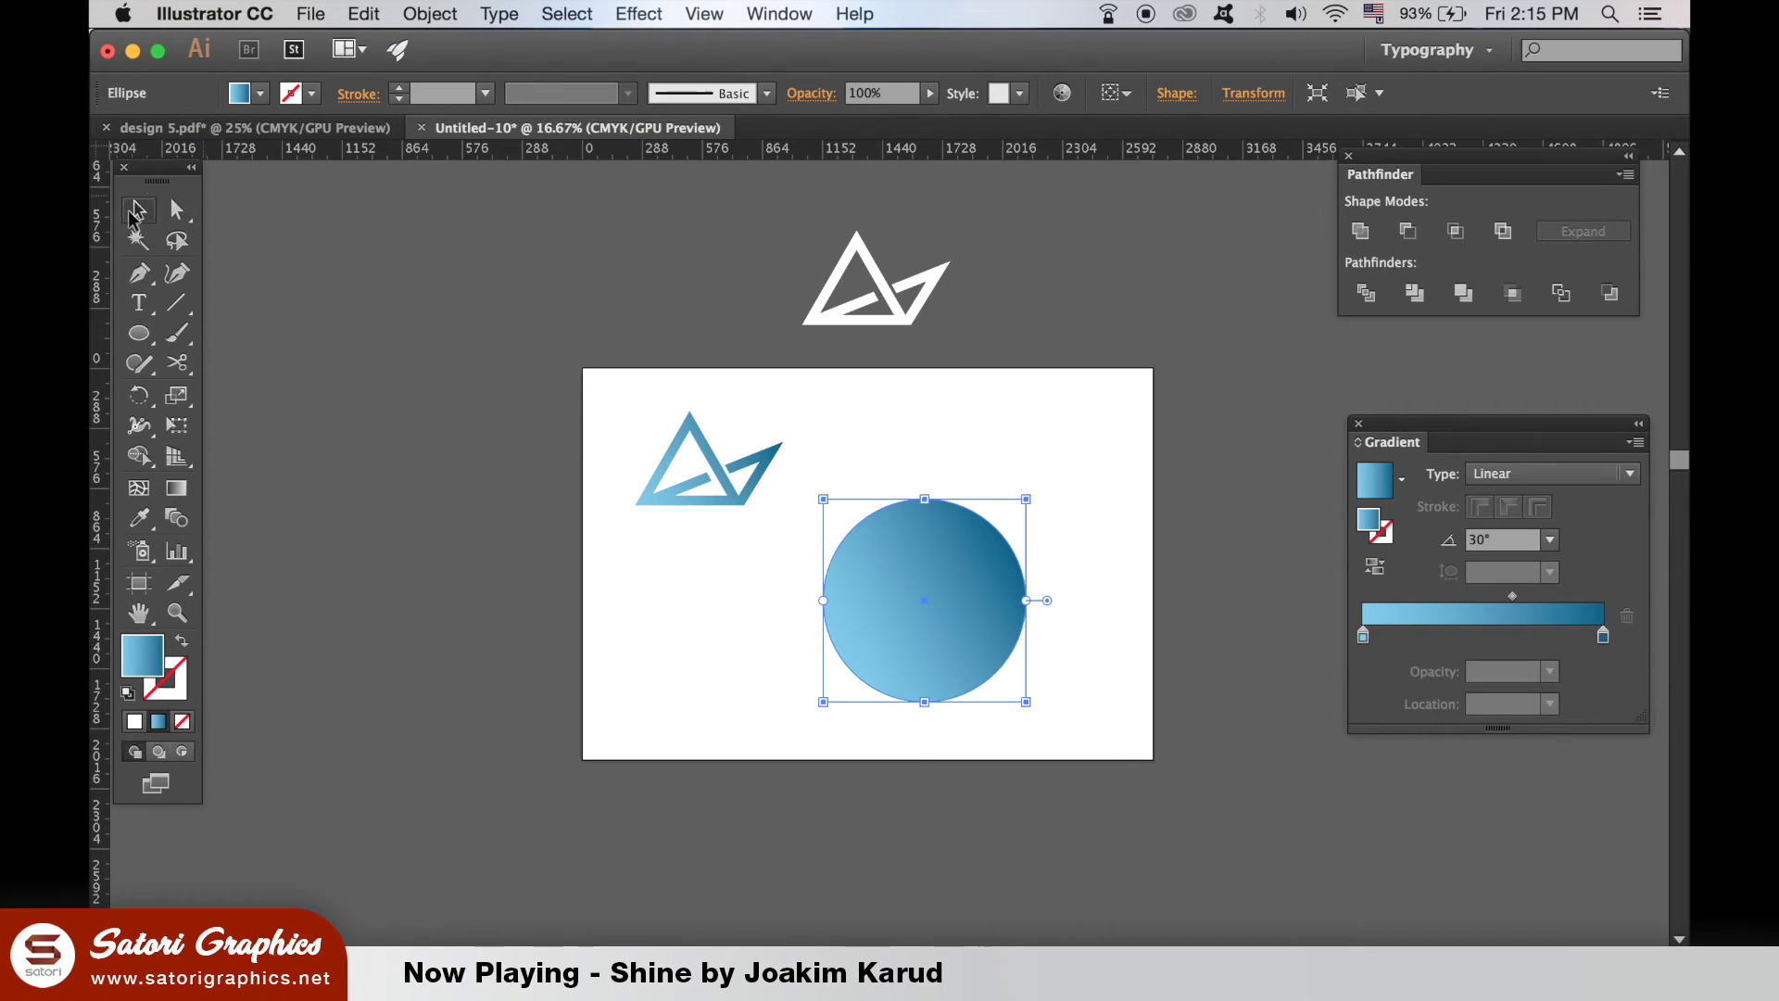
{"action": "left_click_drag", "start_coordinate": [870, 323], "coordinate": [930, 594]}
{"action": "left_click", "coordinate": [1145, 551]}
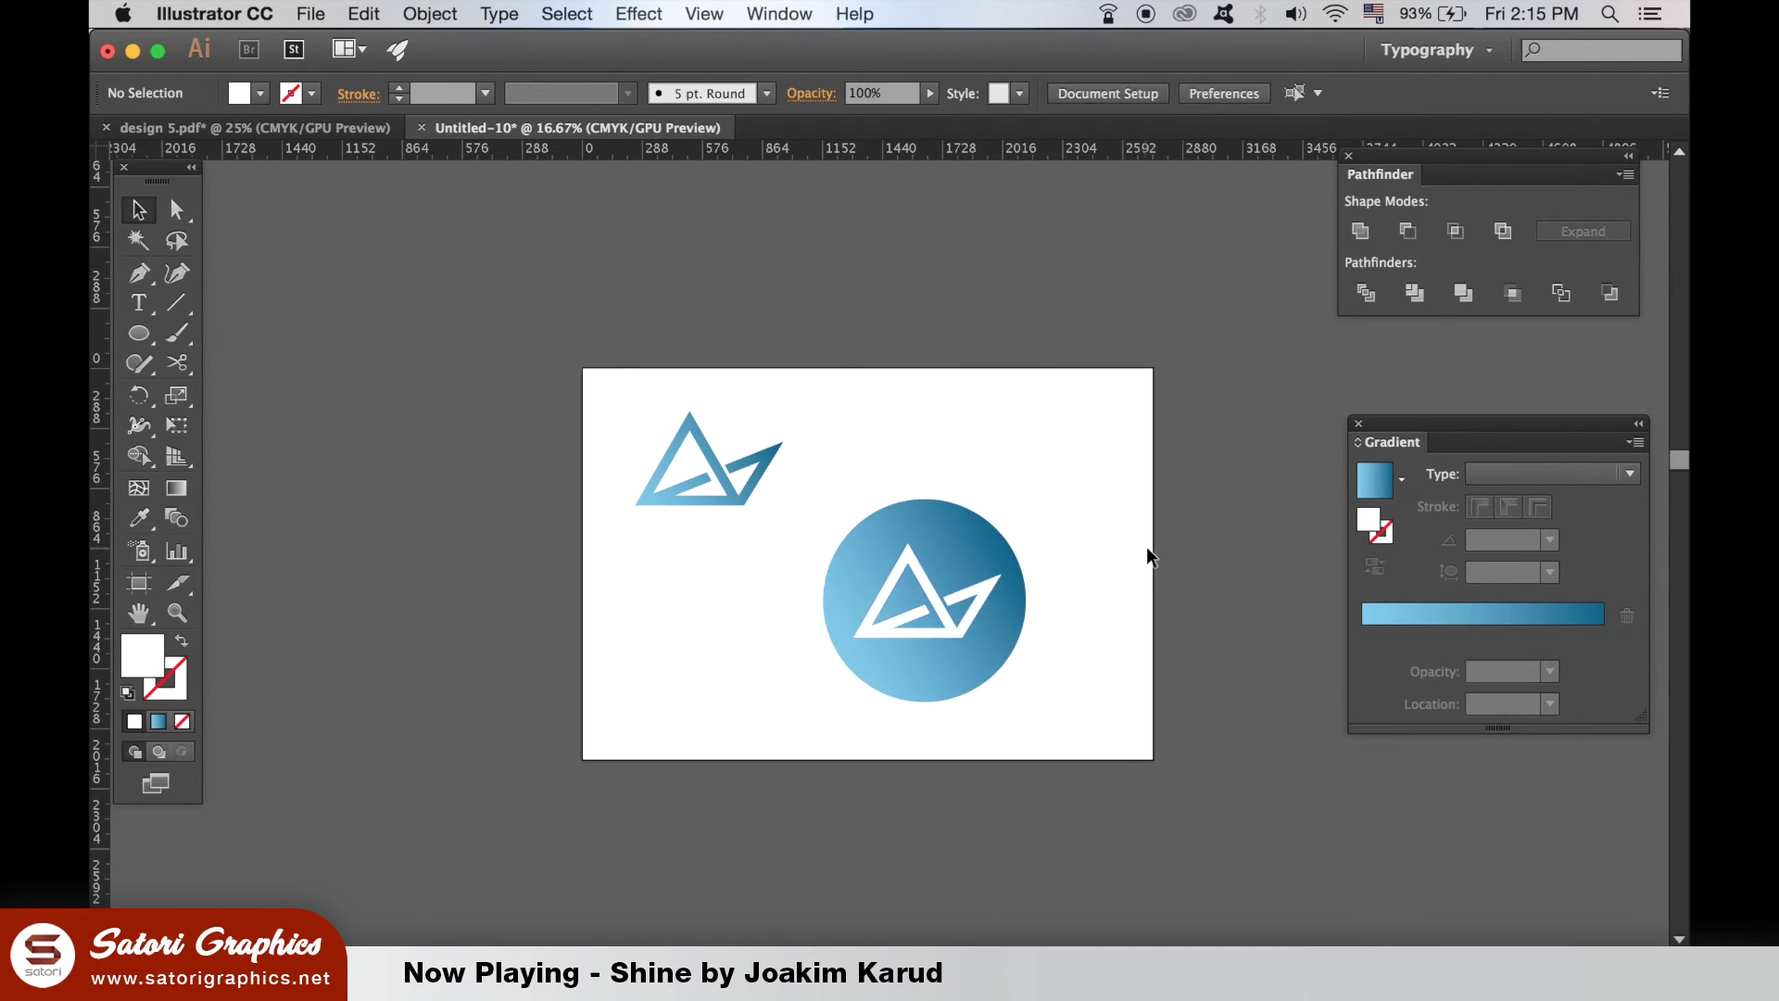
Step: Shrink the circle slightly around the logo and set its gradient type to Radial
{"action": "left_click", "coordinate": [974, 536]}
{"action": "scroll", "coordinate": [978, 545], "scroll_direction": "up", "scroll_amount": 1}
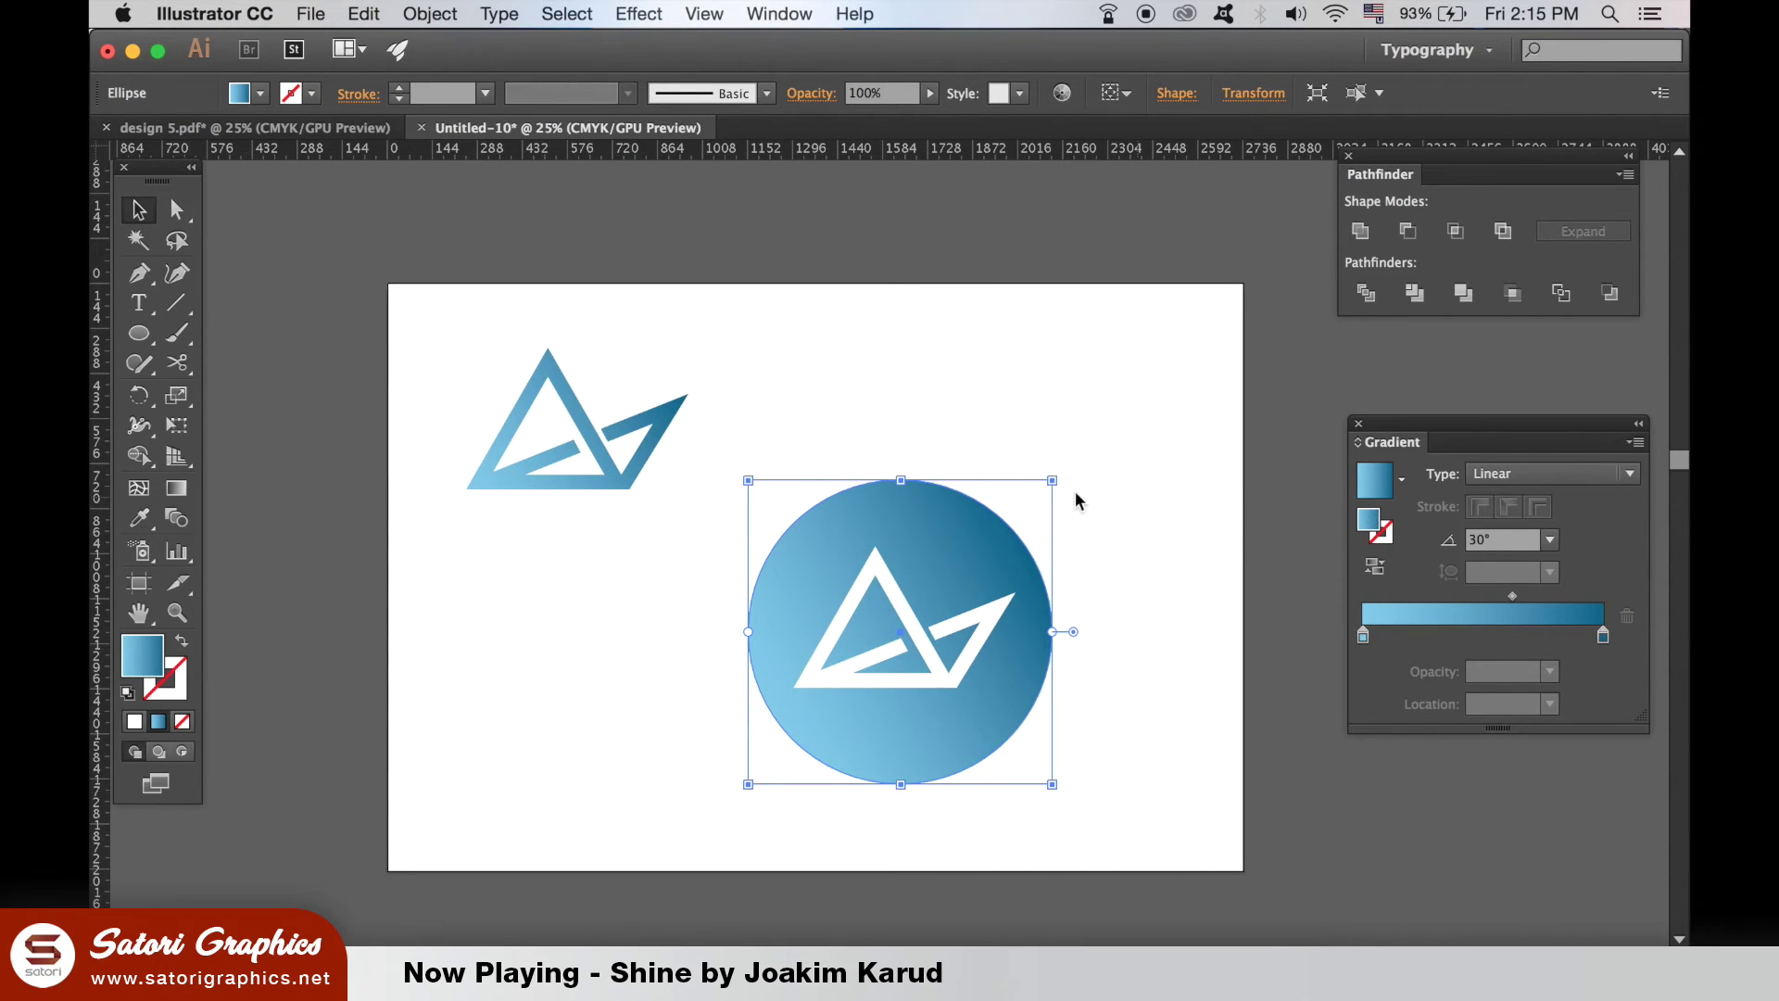
{"action": "left_click_drag", "start_coordinate": [1051, 479], "coordinate": [1046, 485]}
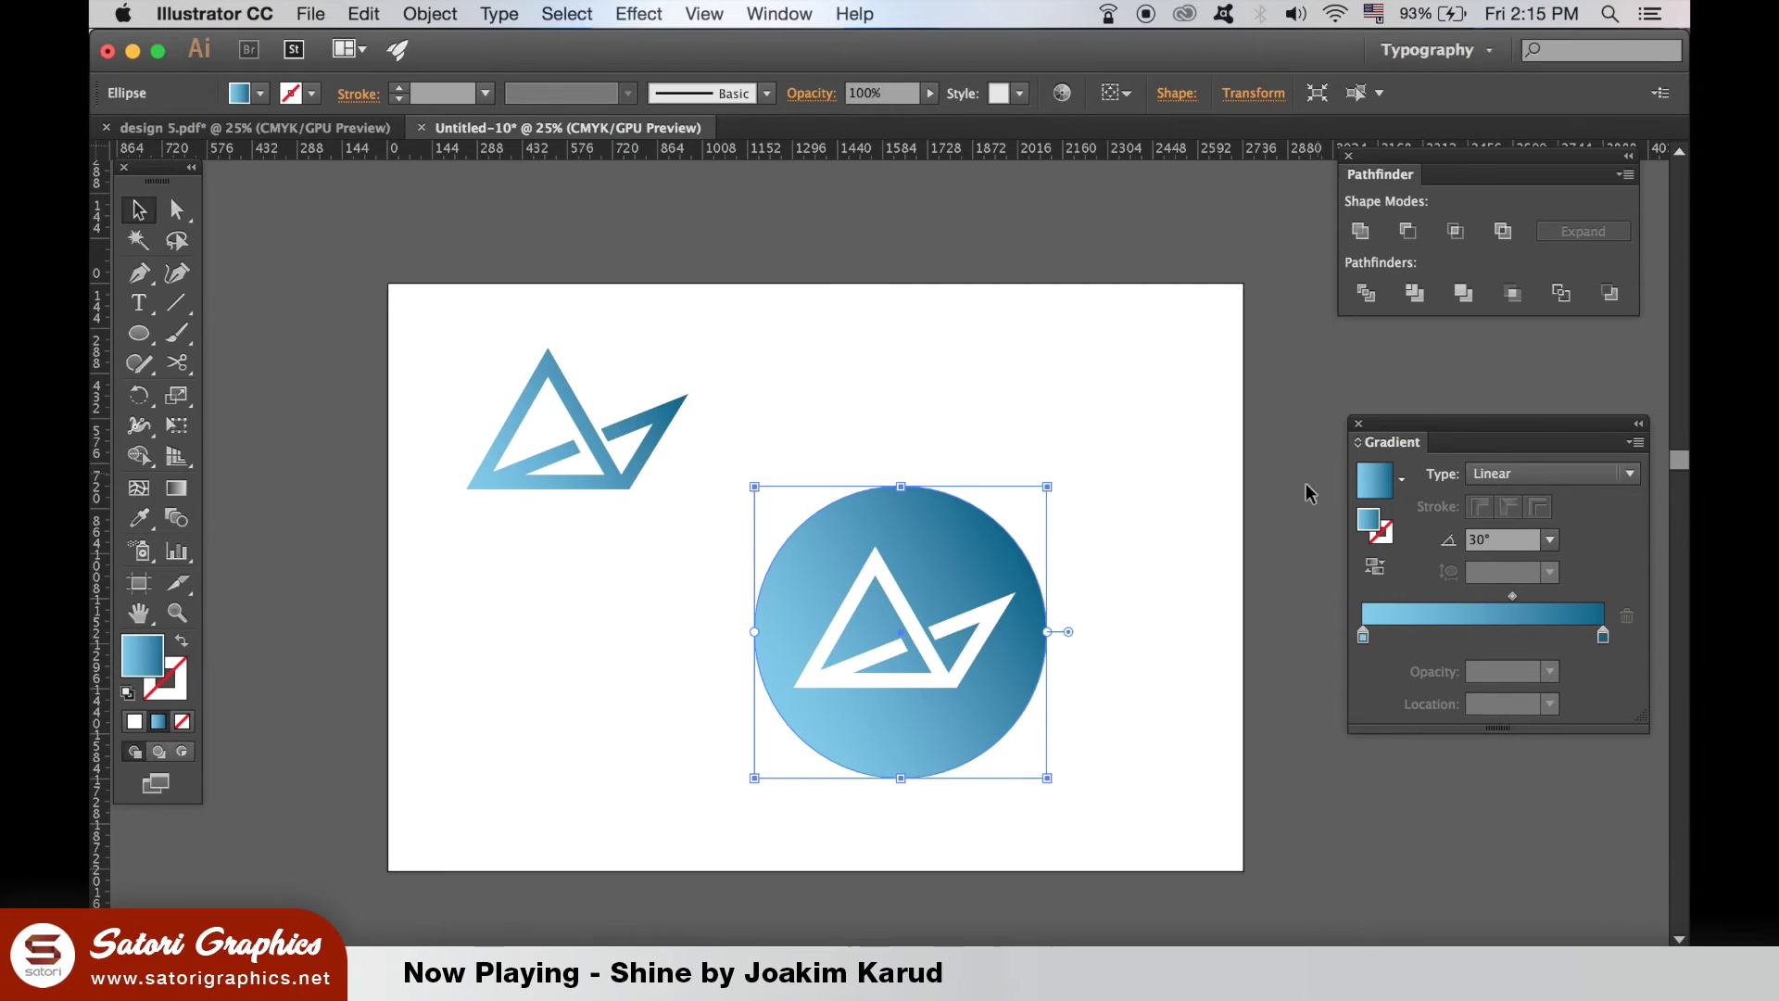
{"action": "left_click", "coordinate": [1545, 473]}
{"action": "left_click", "coordinate": [1544, 518]}
{"action": "left_click", "coordinate": [1603, 475]}
{"action": "left_click", "coordinate": [1538, 527]}
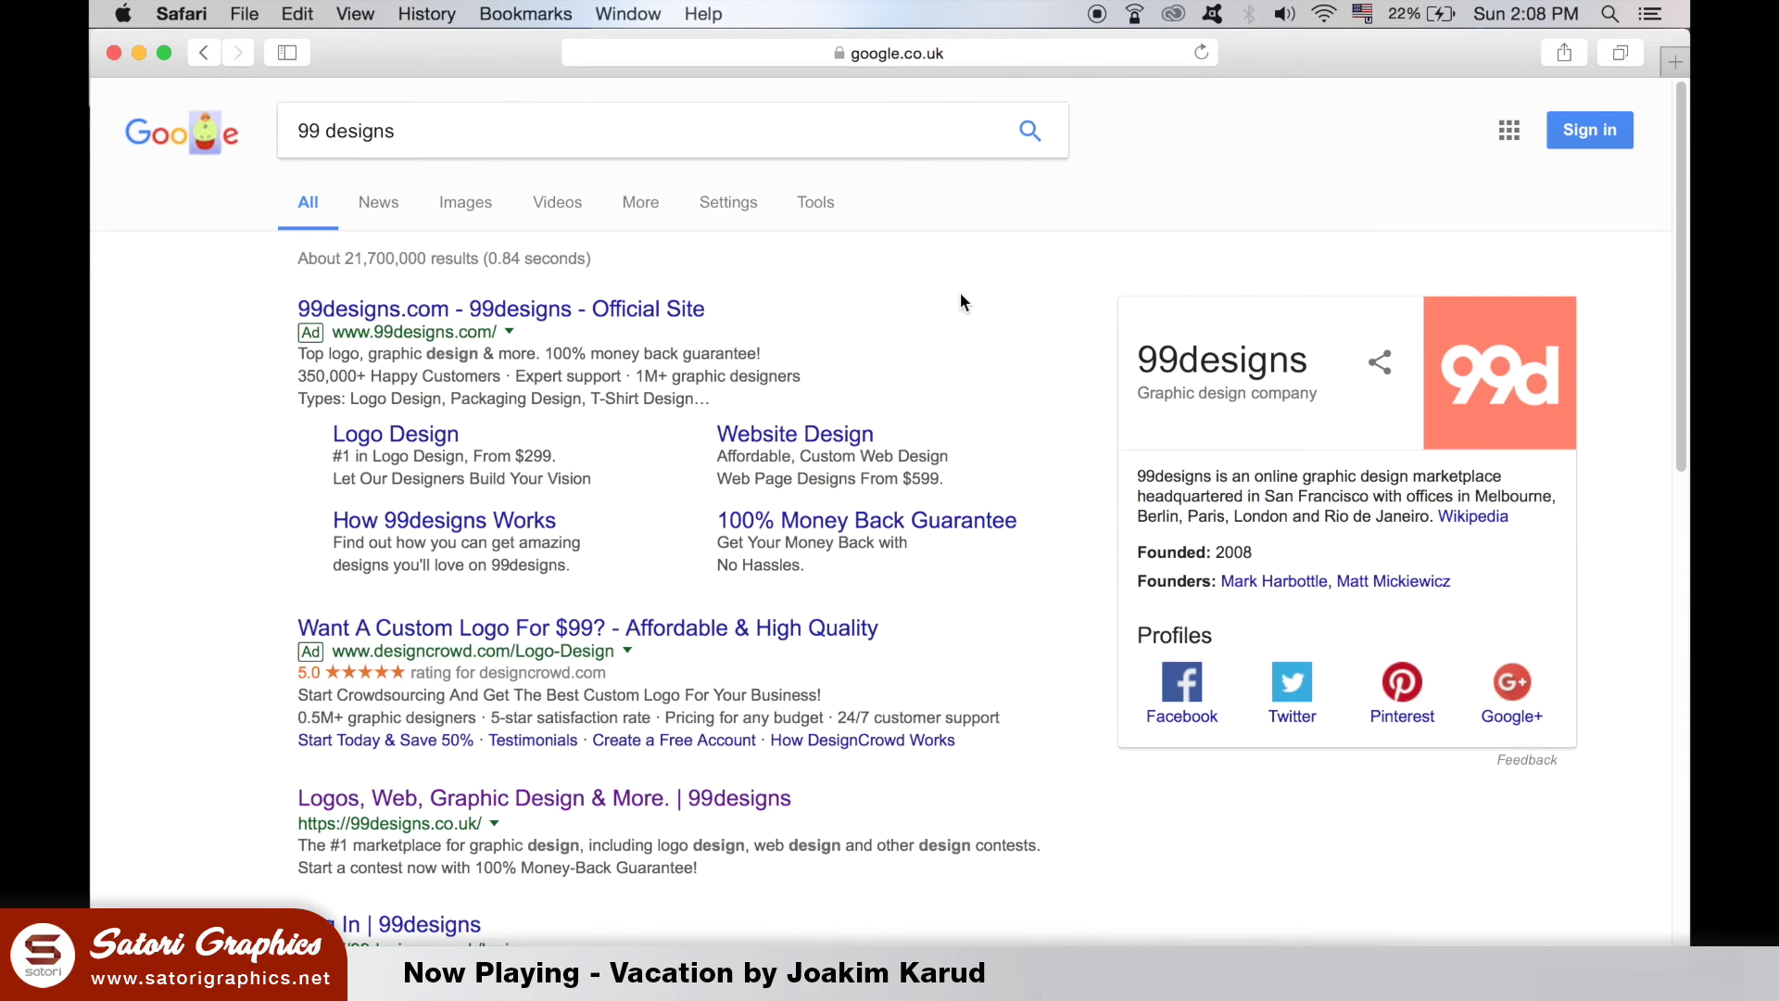
Step: Open the 99designs How it works page and scroll through the contest steps
{"action": "left_click", "coordinate": [665, 796]}
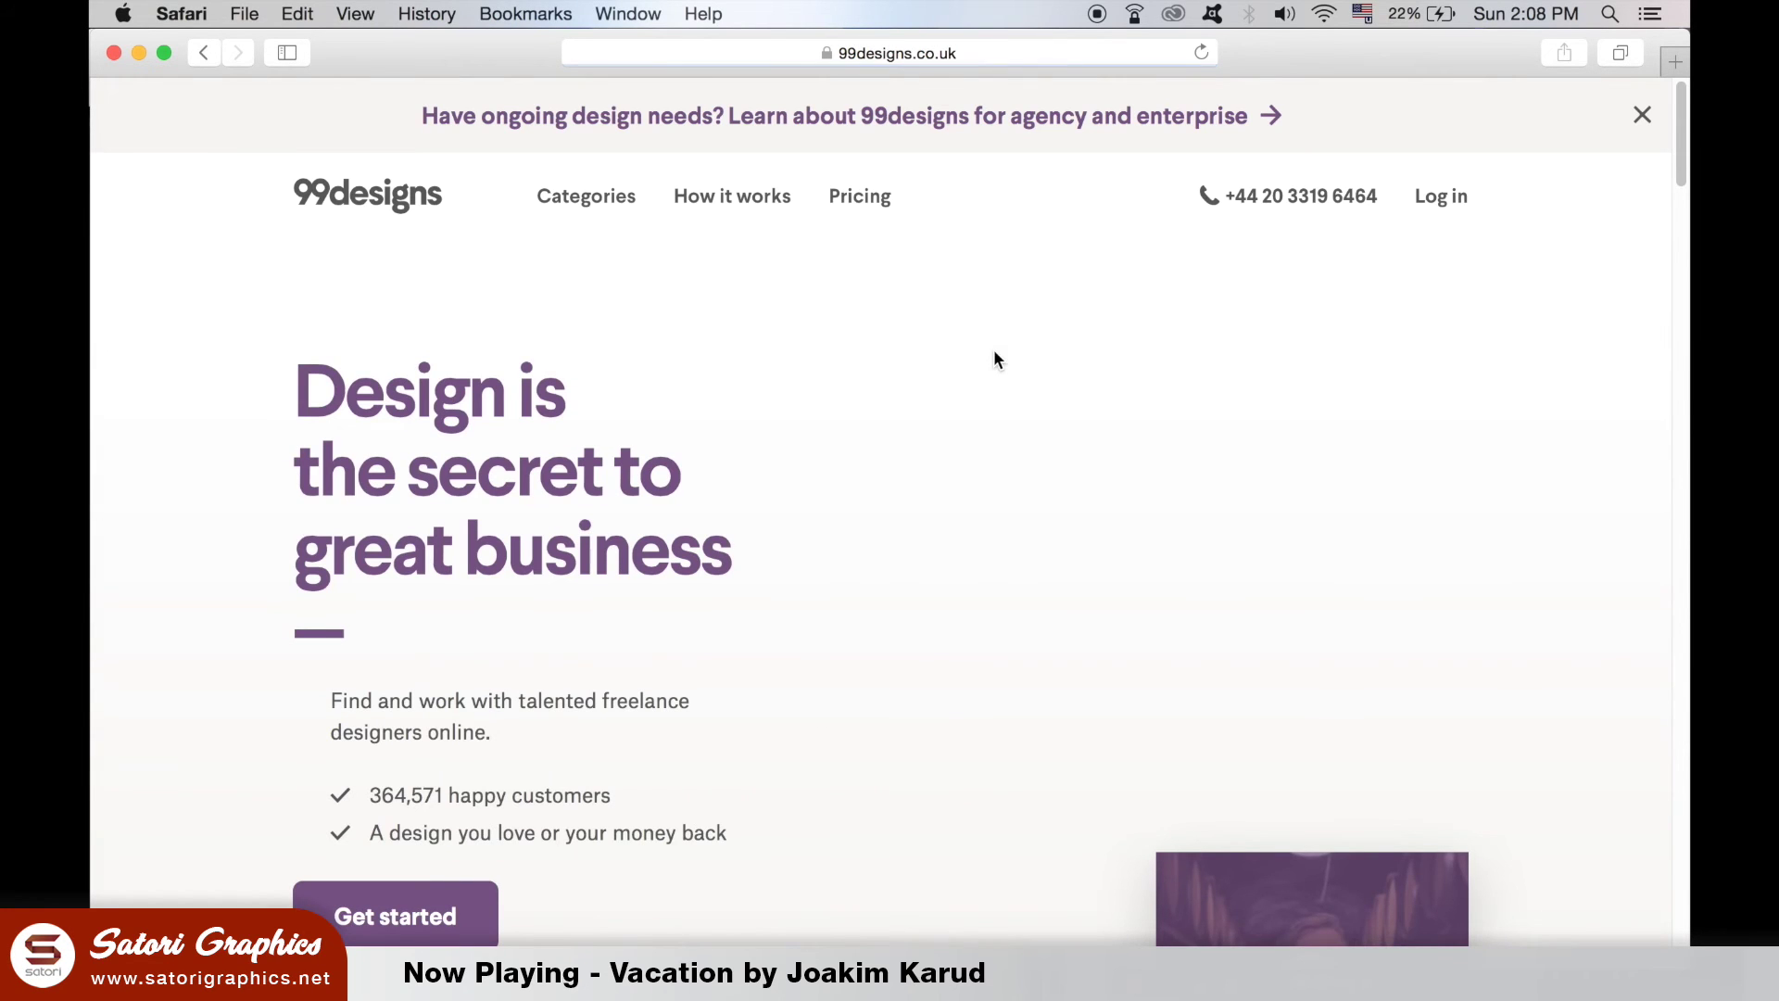
{"action": "left_click", "coordinate": [753, 195]}
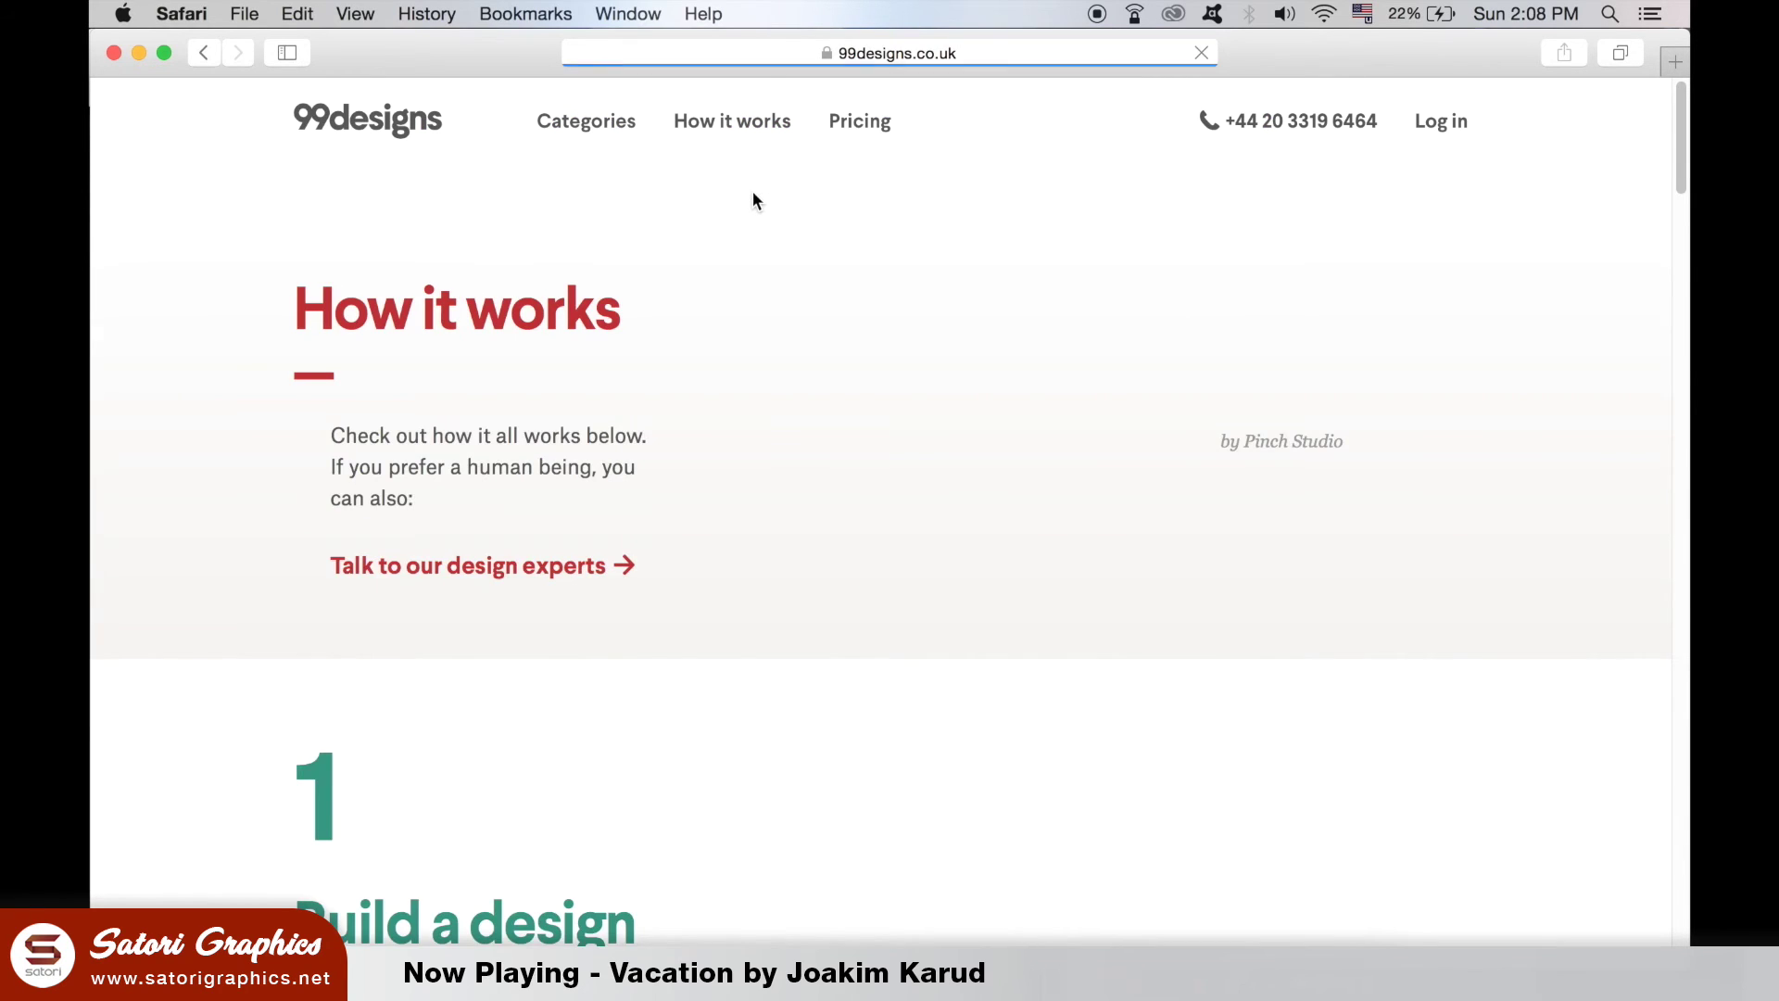
{"action": "scroll", "coordinate": [1677, 130], "scroll_direction": "down", "scroll_amount": 2}
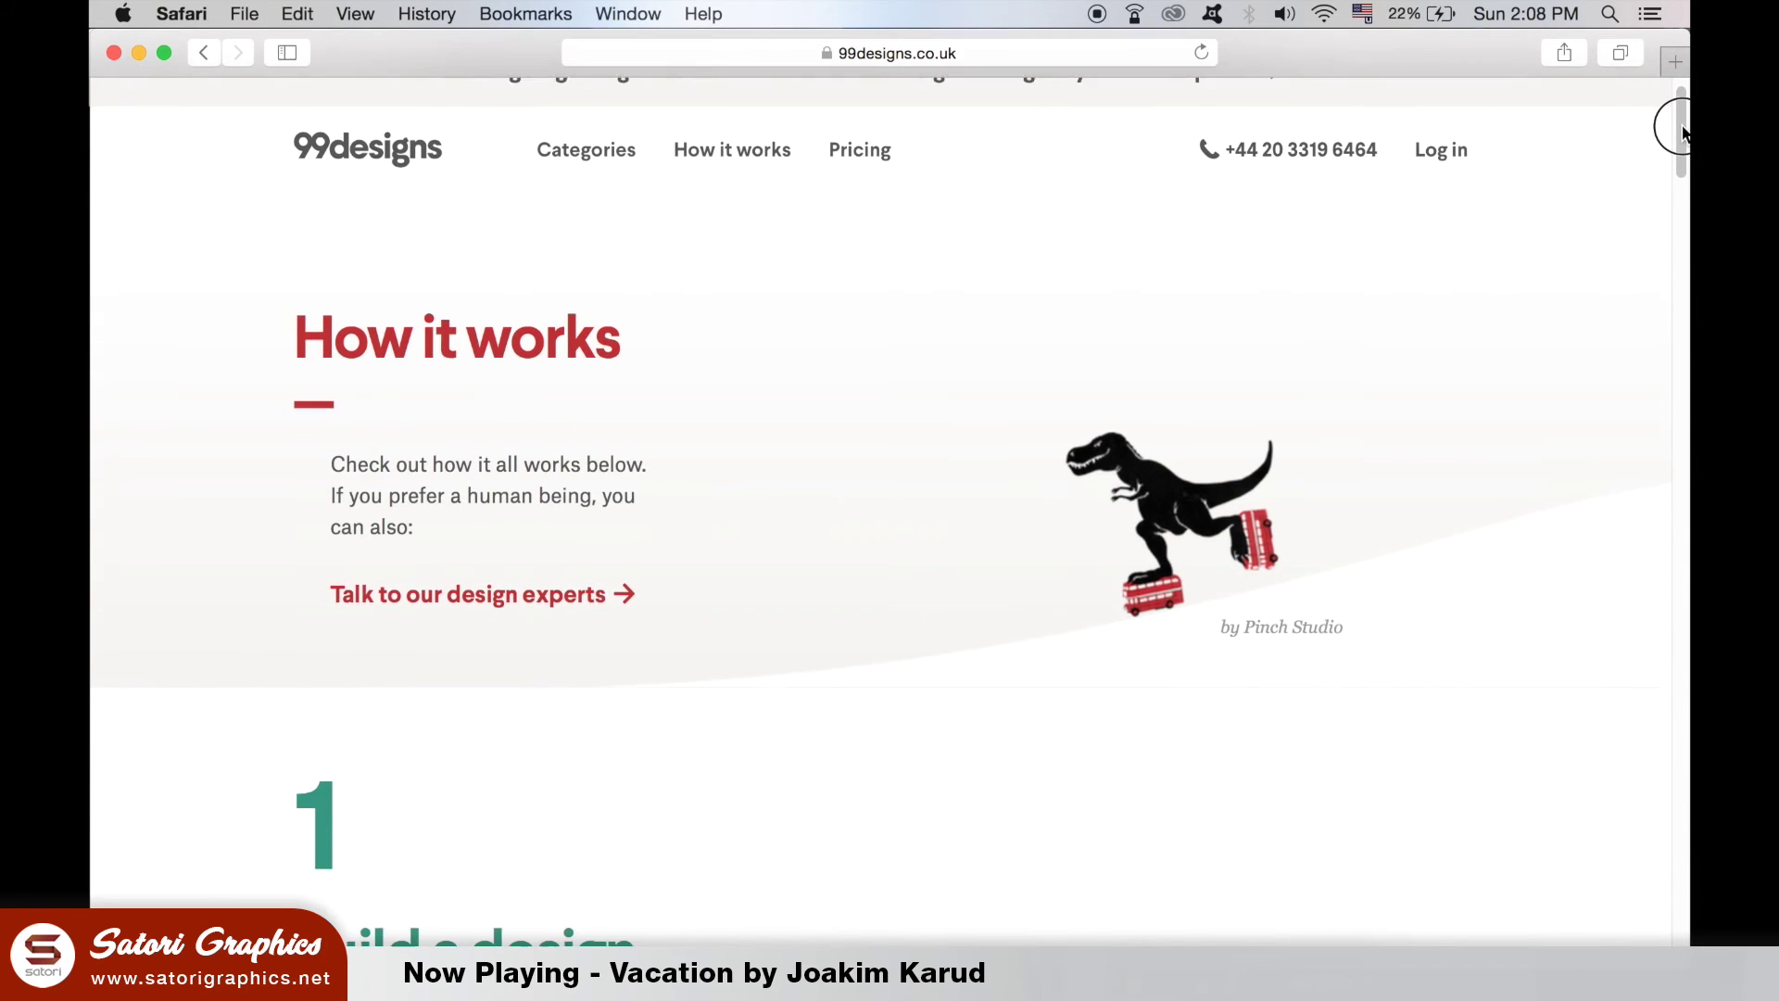
{"action": "left_click_drag", "start_coordinate": [1682, 132], "coordinate": [1682, 310]}
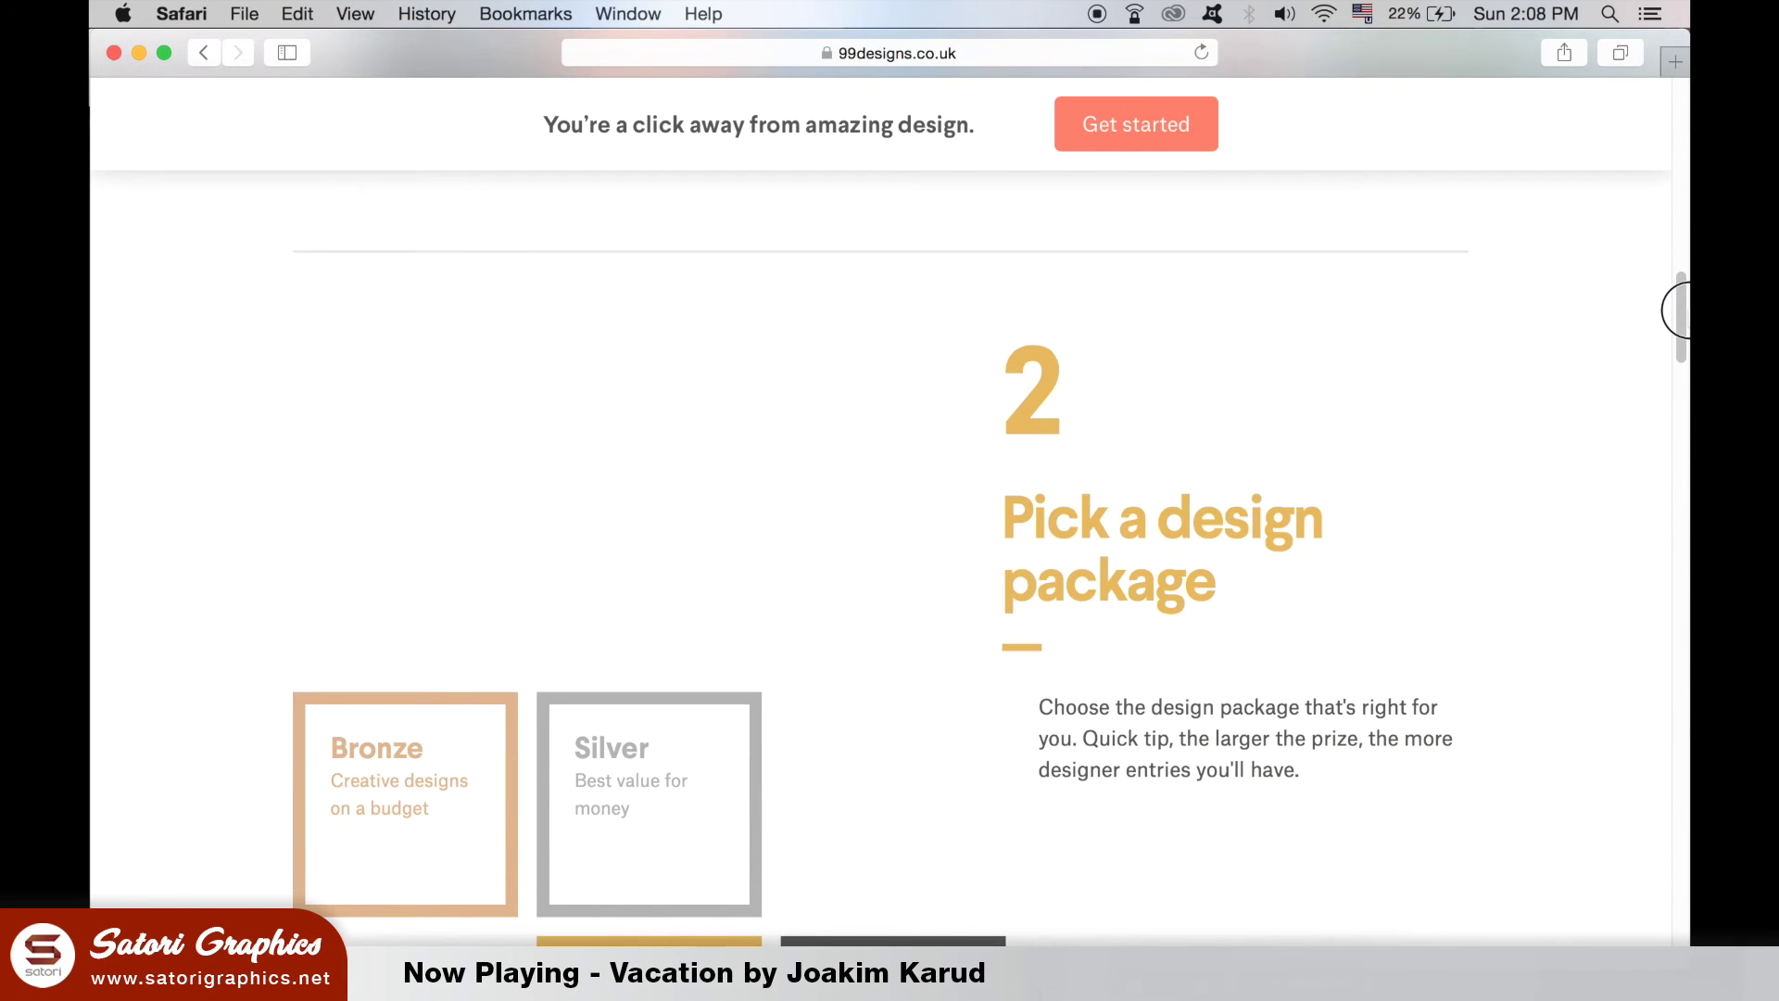
{"action": "left_click_drag", "start_coordinate": [1682, 310], "coordinate": [1682, 422]}
Step: Highlight the 1,128,000 designer count, then continue scrolling down the page
{"action": "left_click_drag", "start_coordinate": [679, 715], "coordinate": [568, 708]}
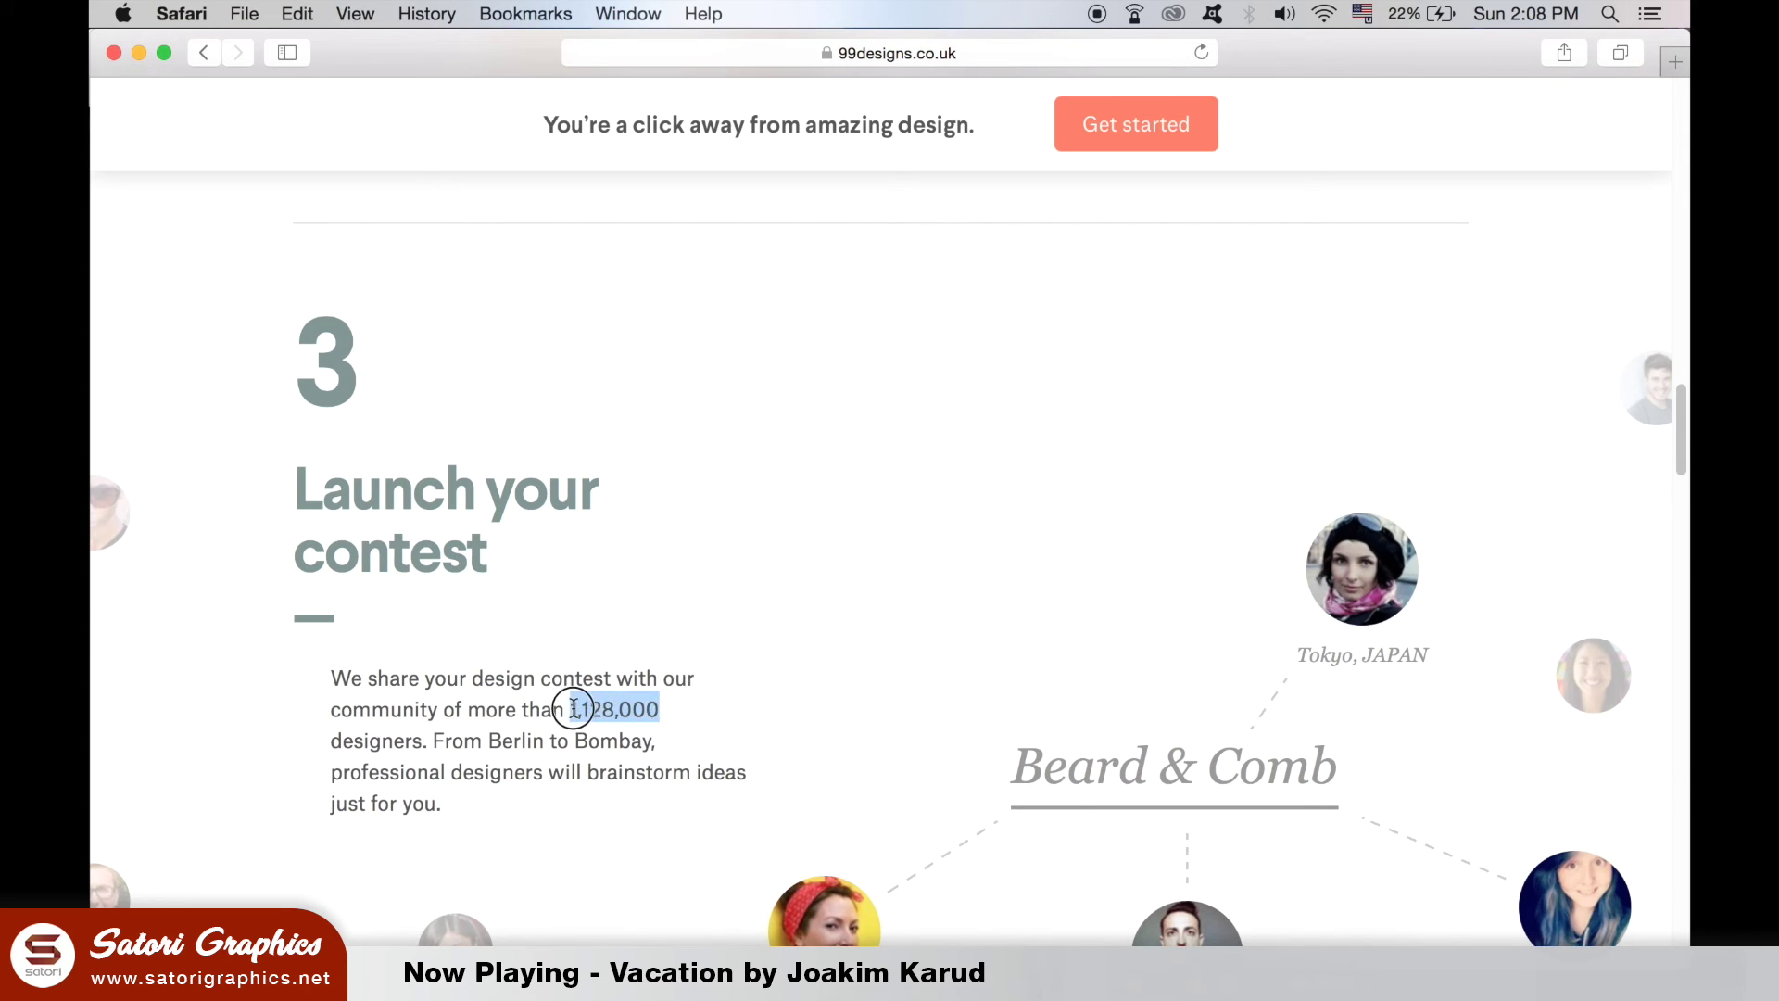
{"action": "left_click", "coordinate": [874, 720]}
{"action": "left_click_drag", "start_coordinate": [1682, 461], "coordinate": [1679, 581]}
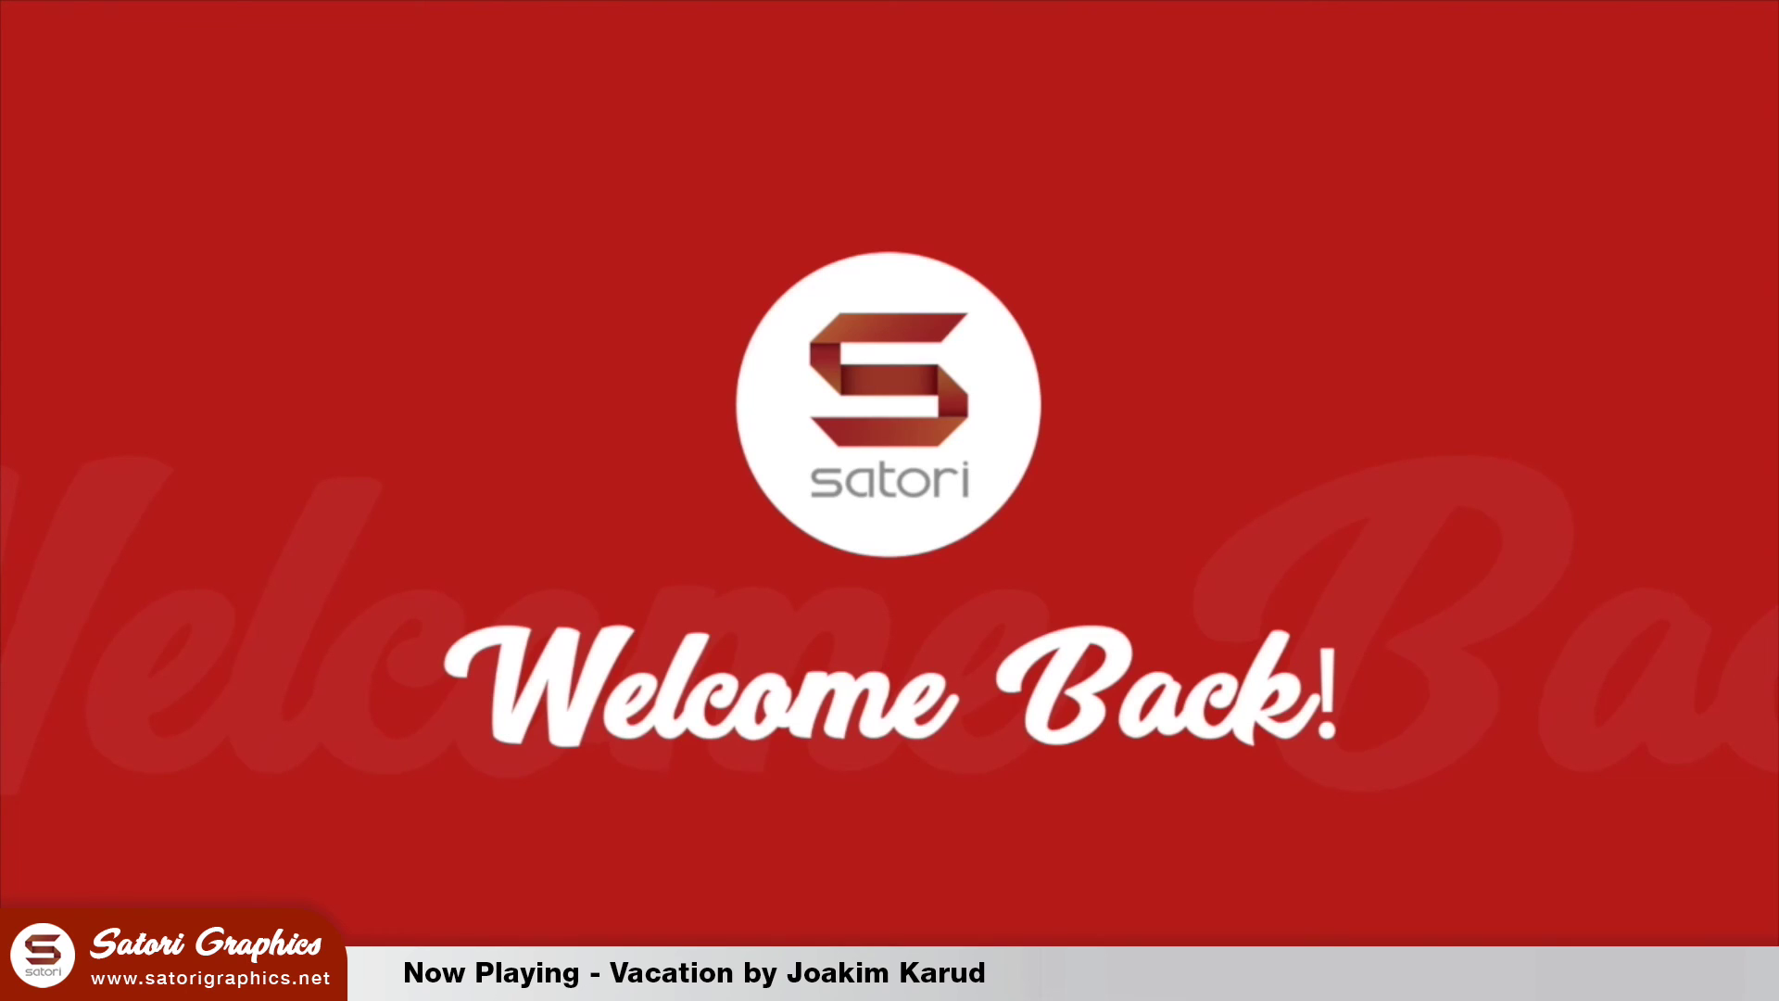